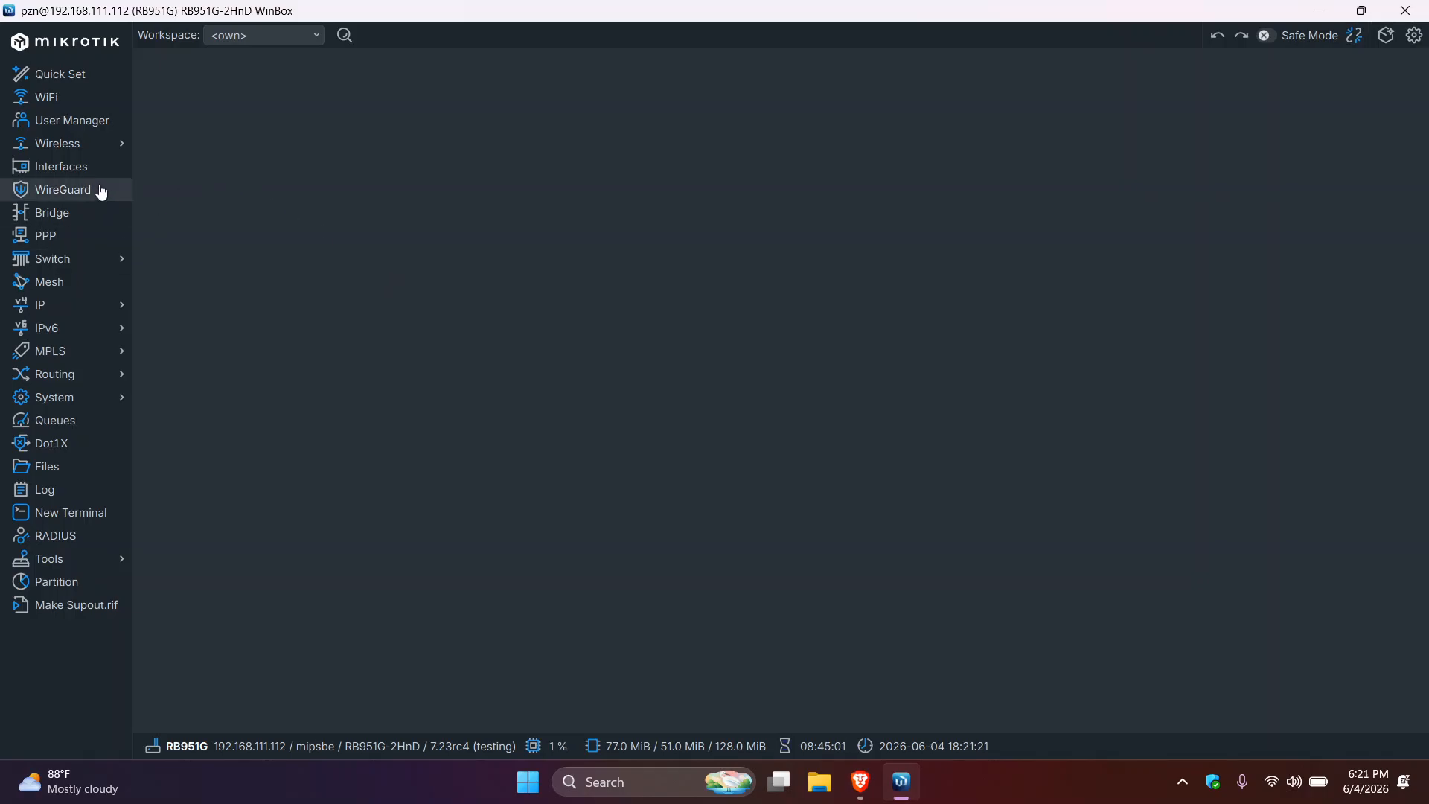
- Check in System > Packages that the wireless package is installed
left_click(79, 399)
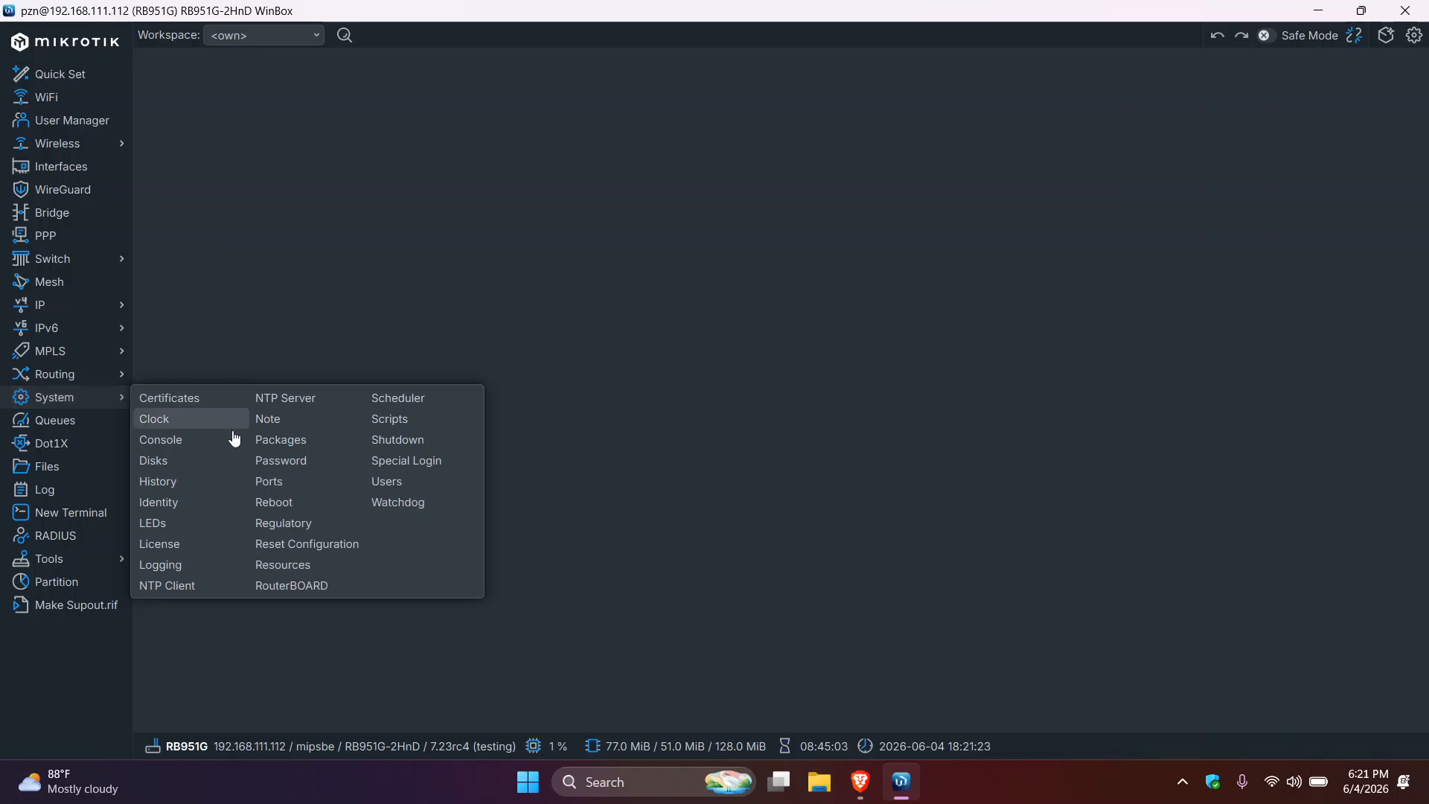
left_click(282, 443)
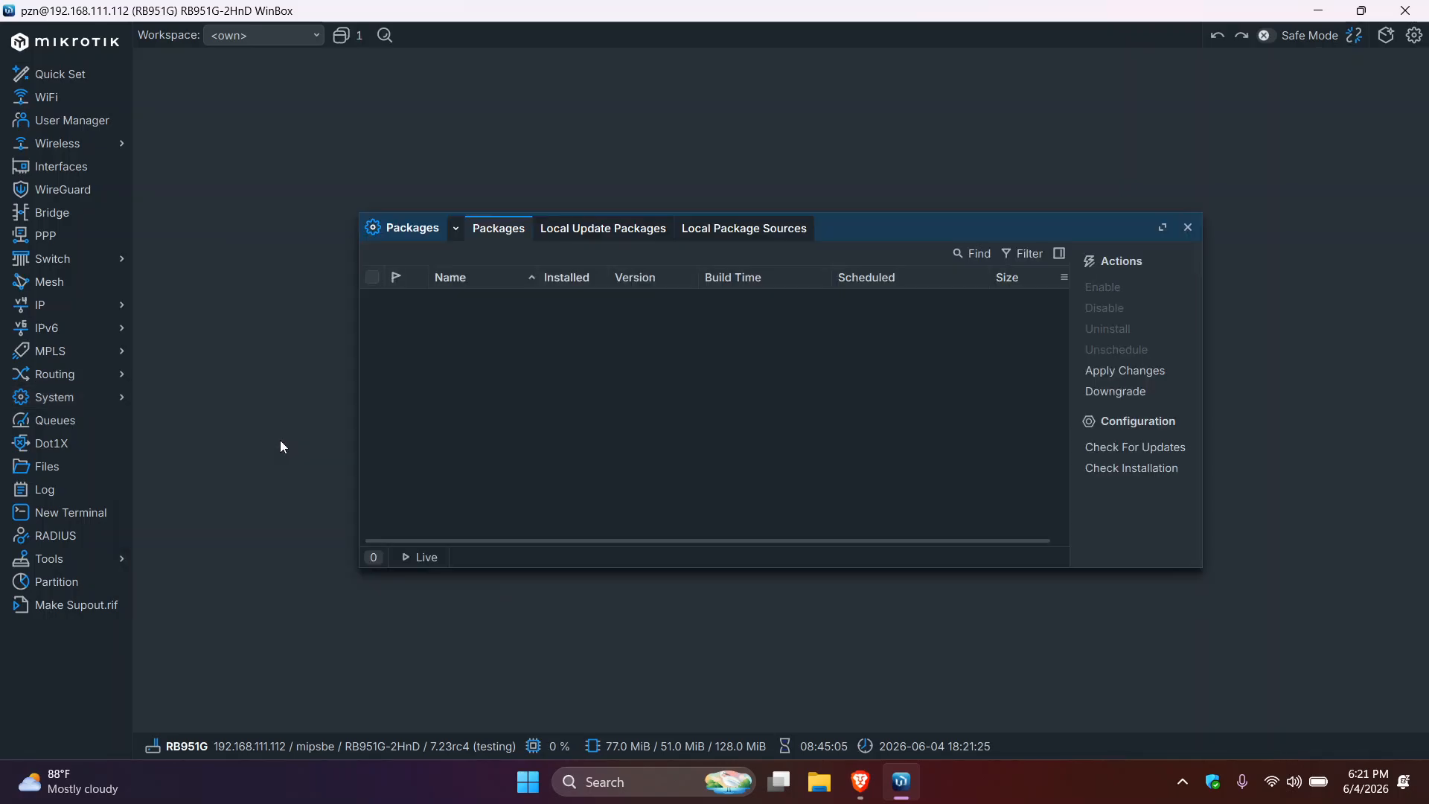
left_click(482, 342)
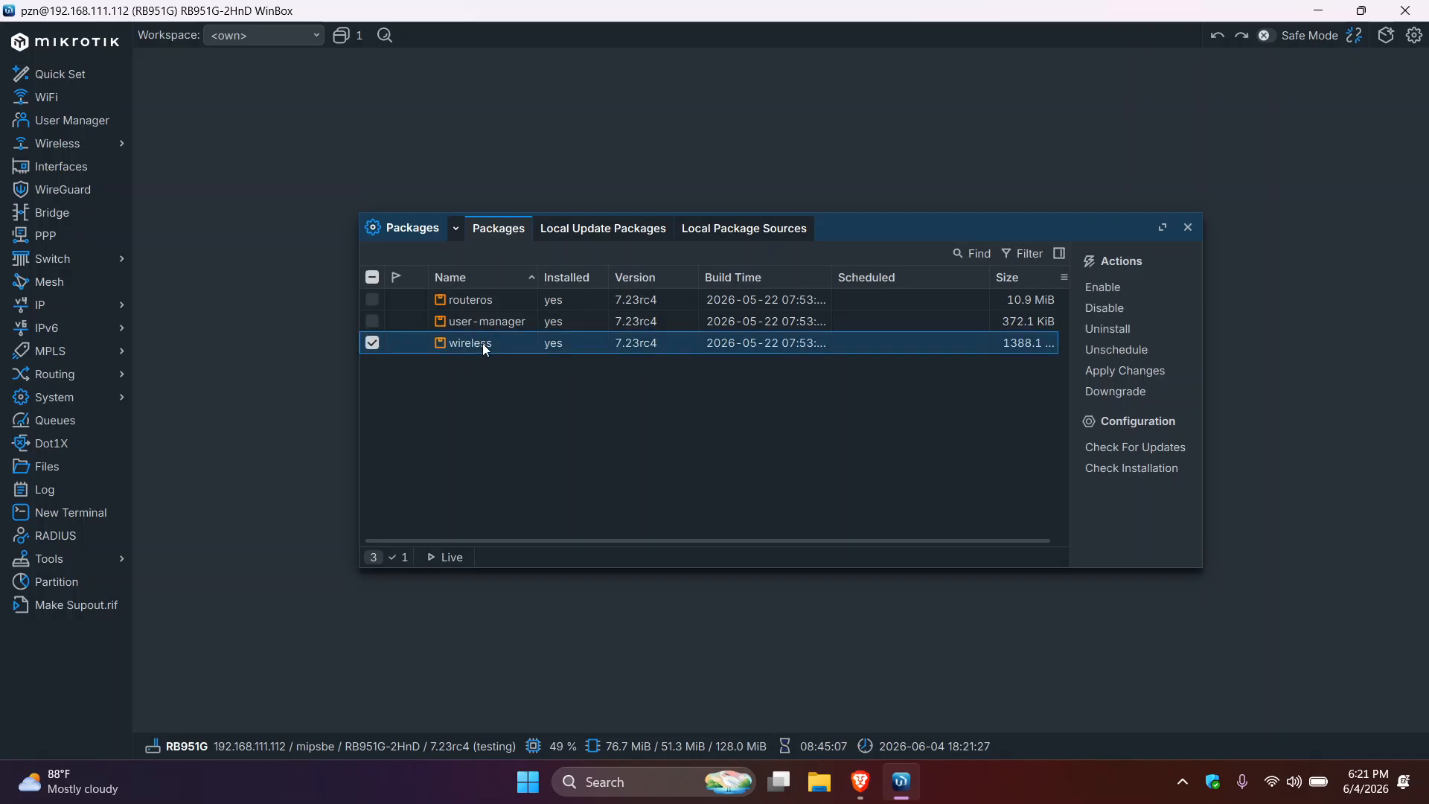
left_click(1187, 228)
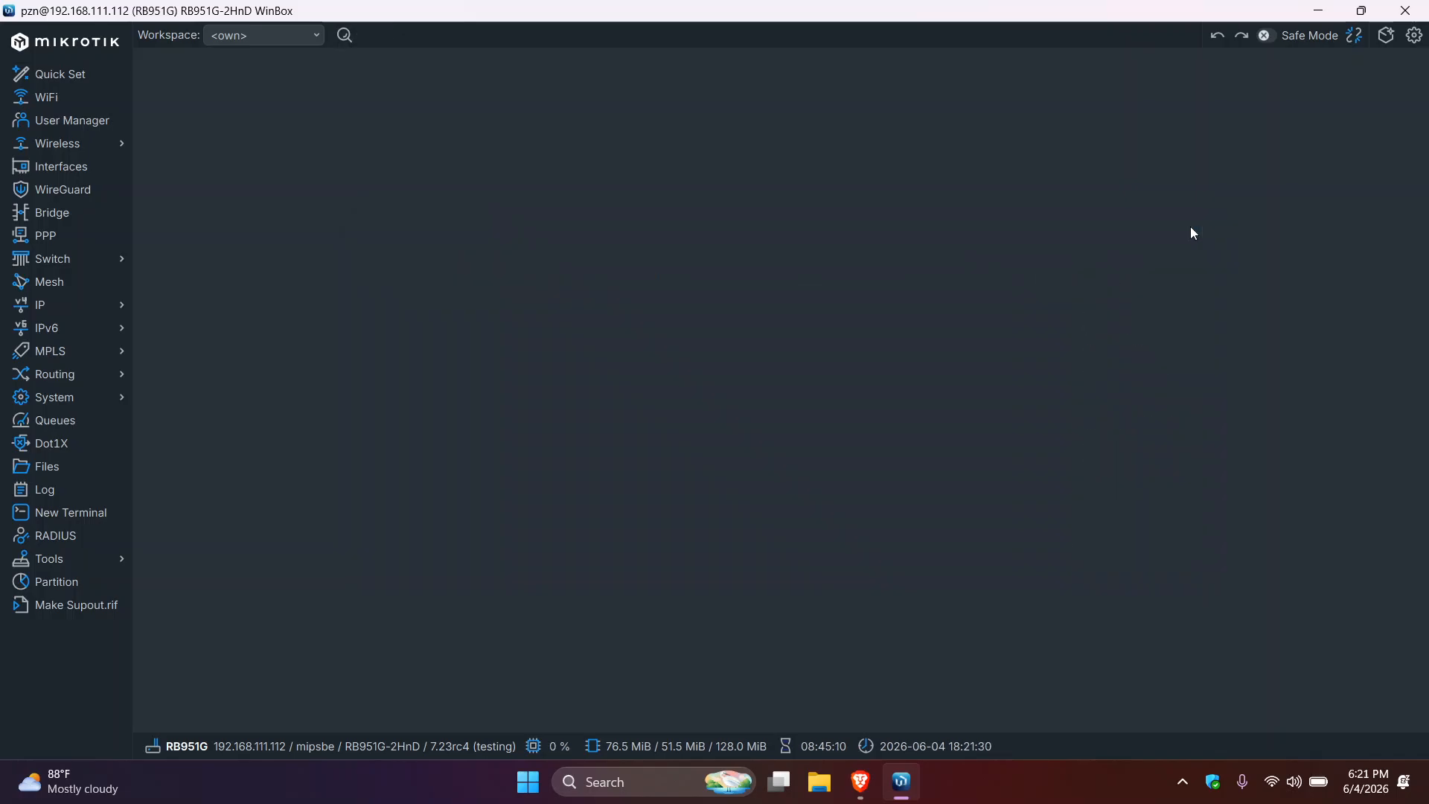
- Enable the disabled WiFi Interface in the Interfaces list
left_click(72, 177)
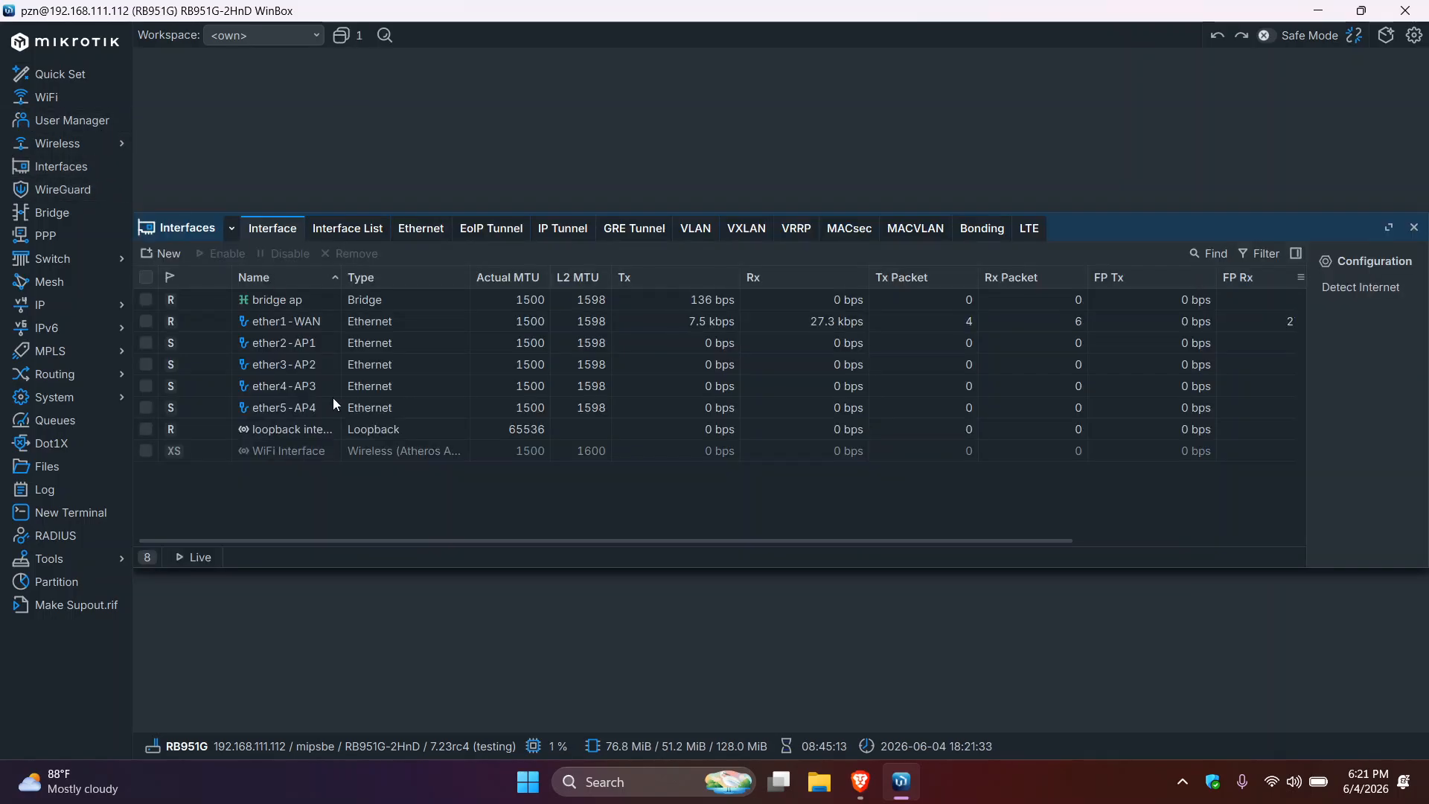
left_click(294, 450)
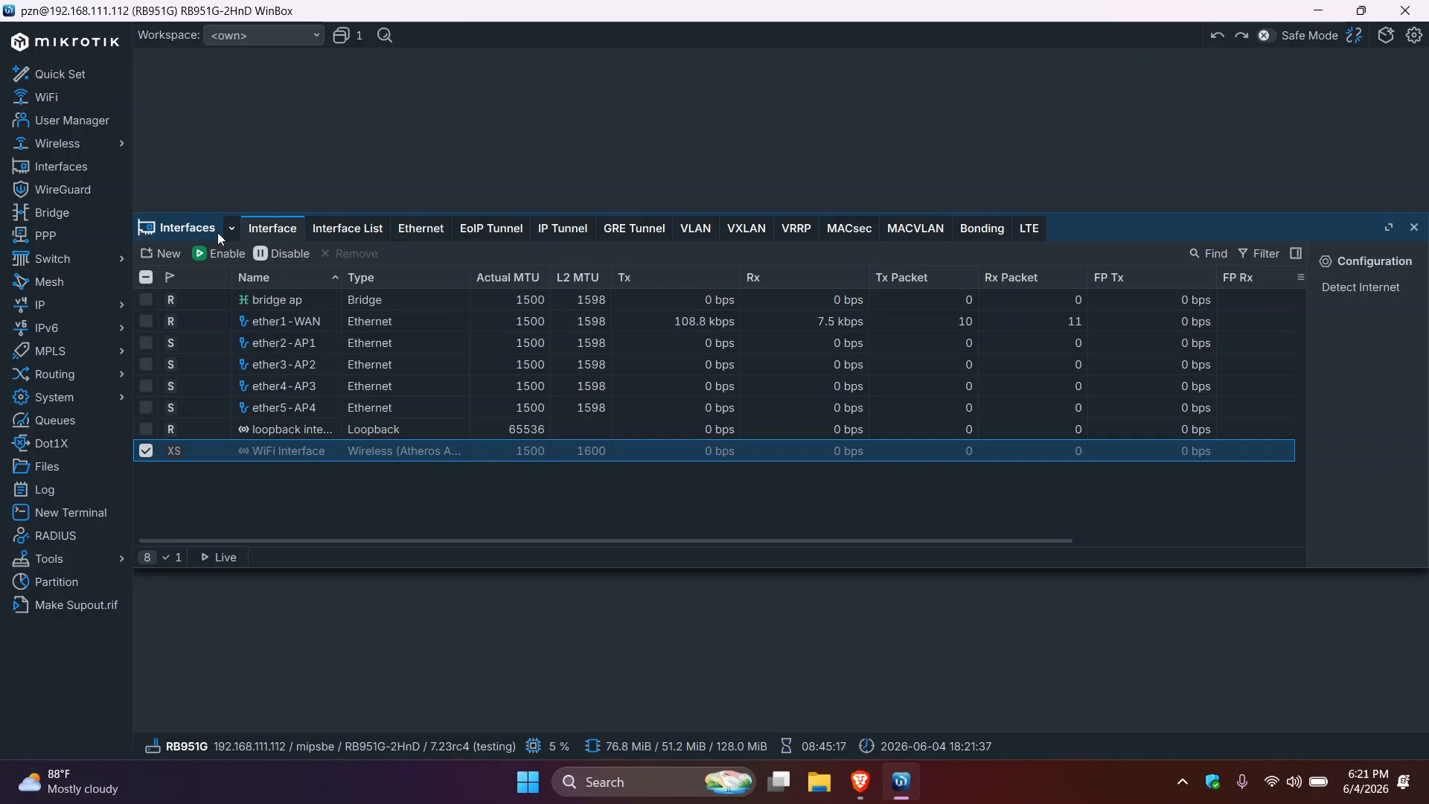
left_click(220, 254)
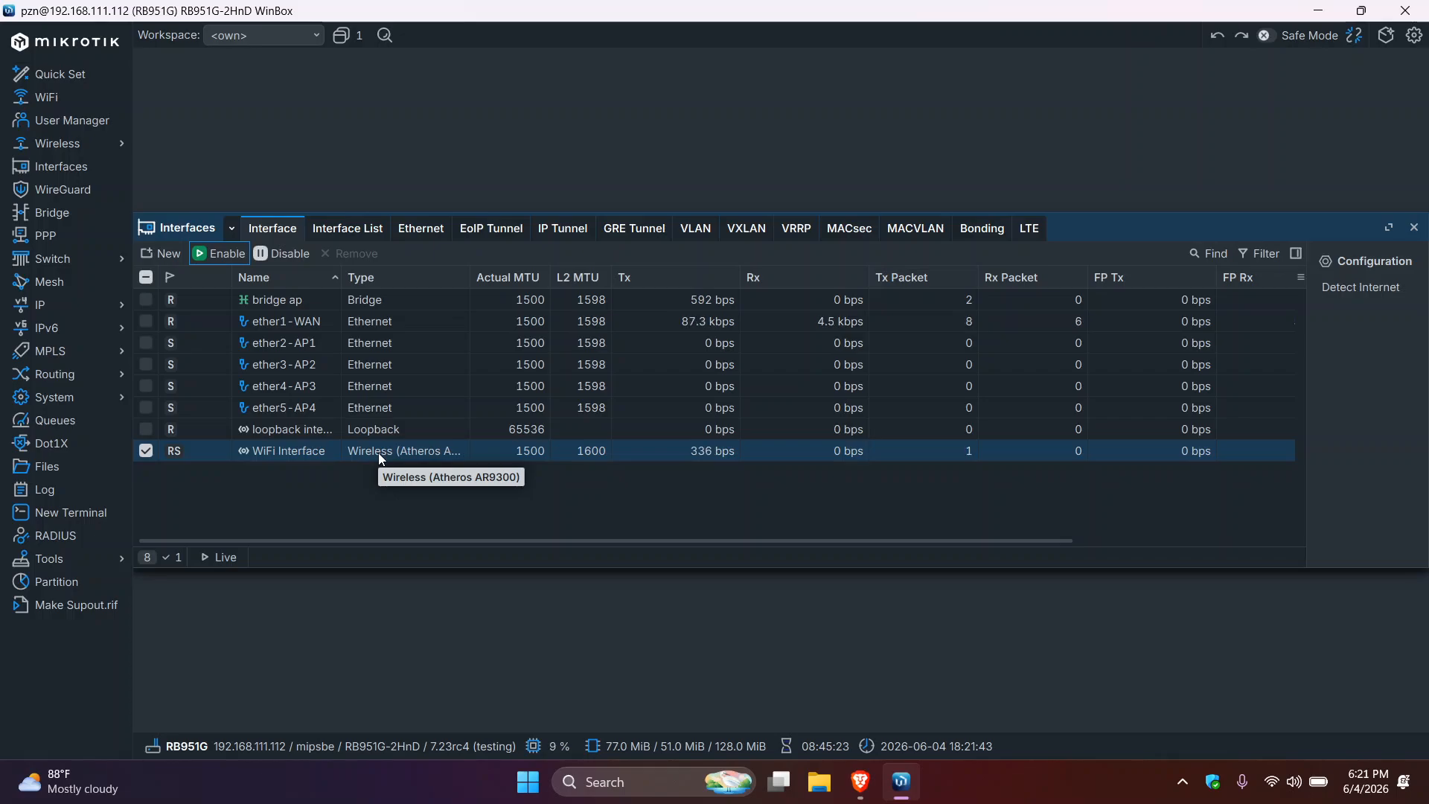
- Set the WiFi Interface's wireless mode to ap bridge with SSID ZenNetwork, then apply and close
double_click(378, 453)
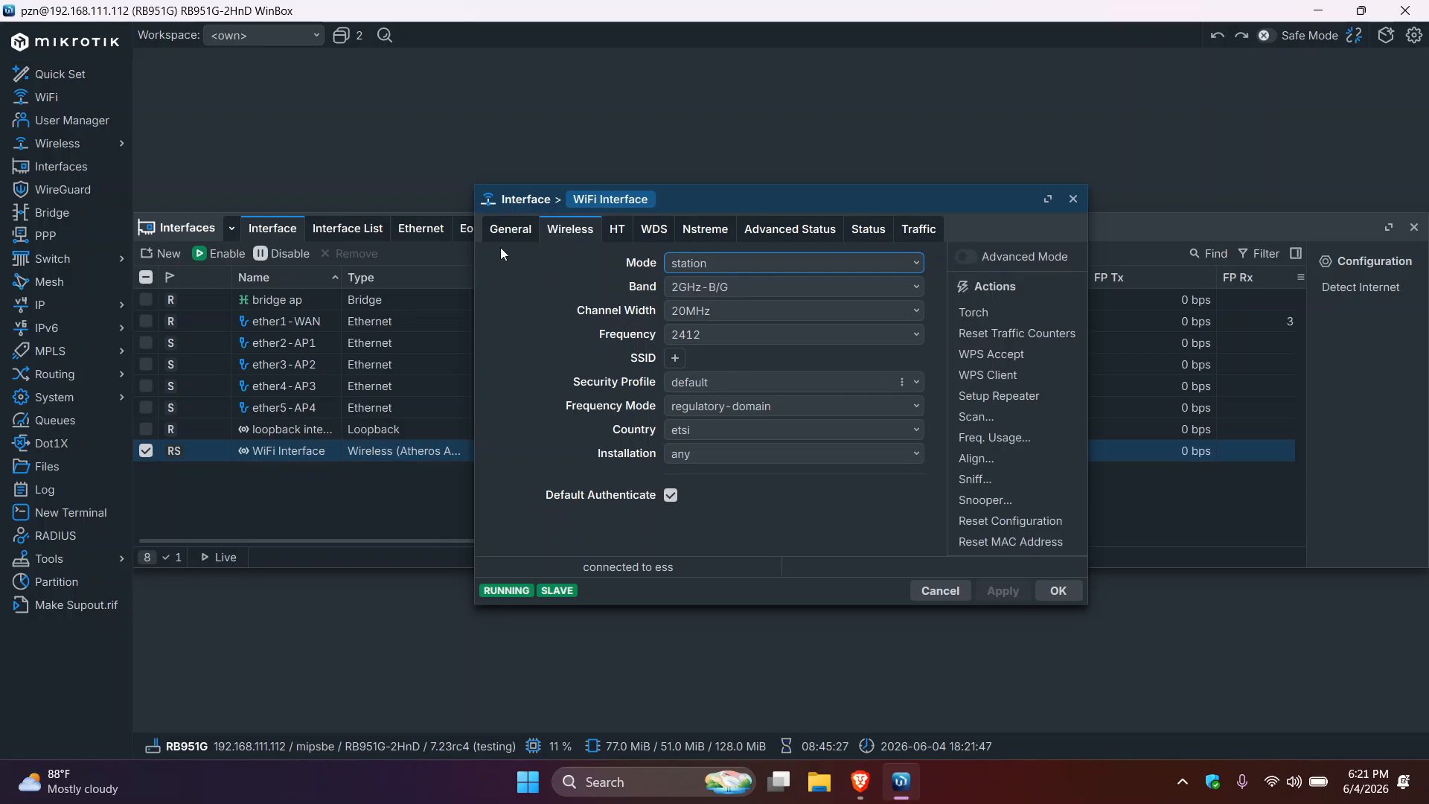
left_click(503, 235)
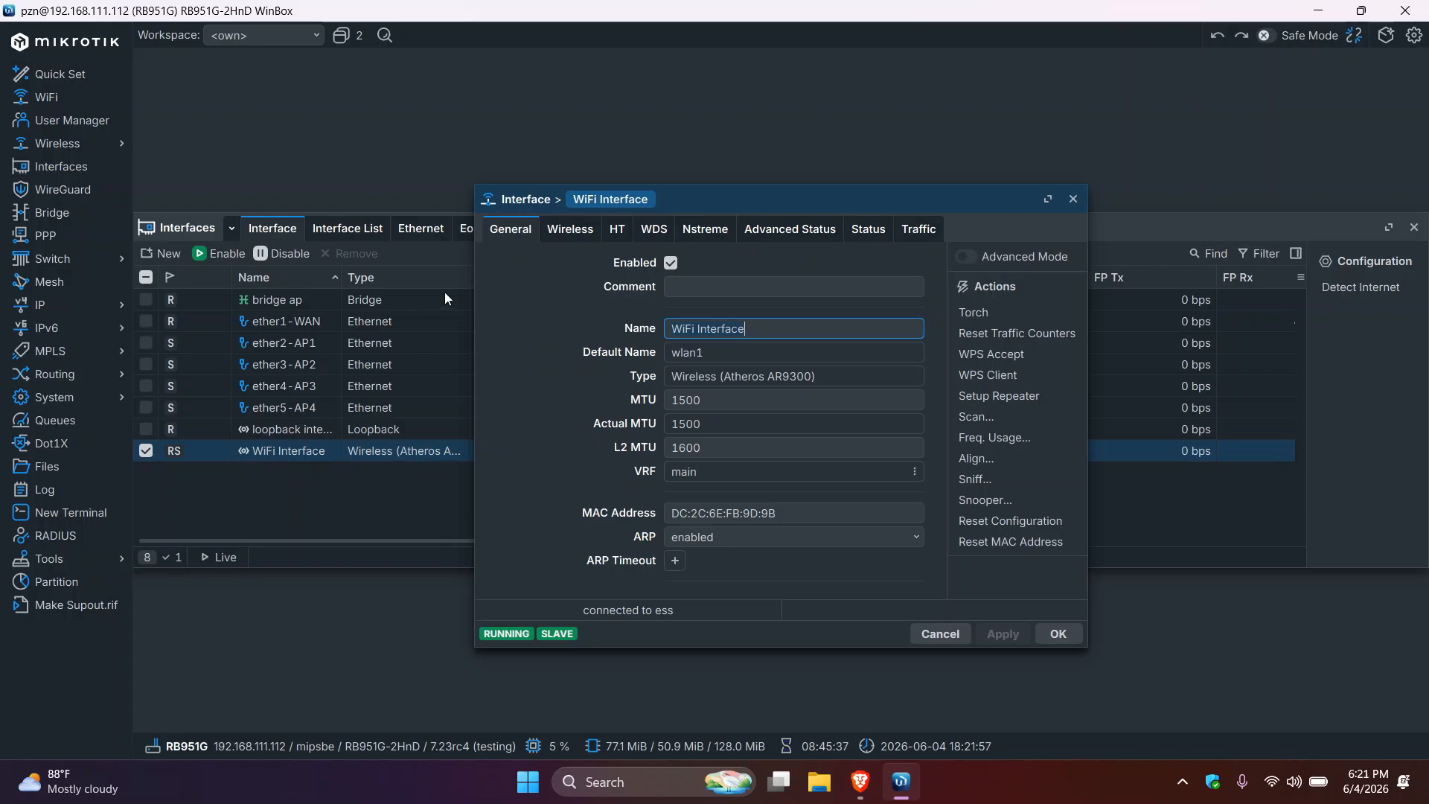
left_click(569, 235)
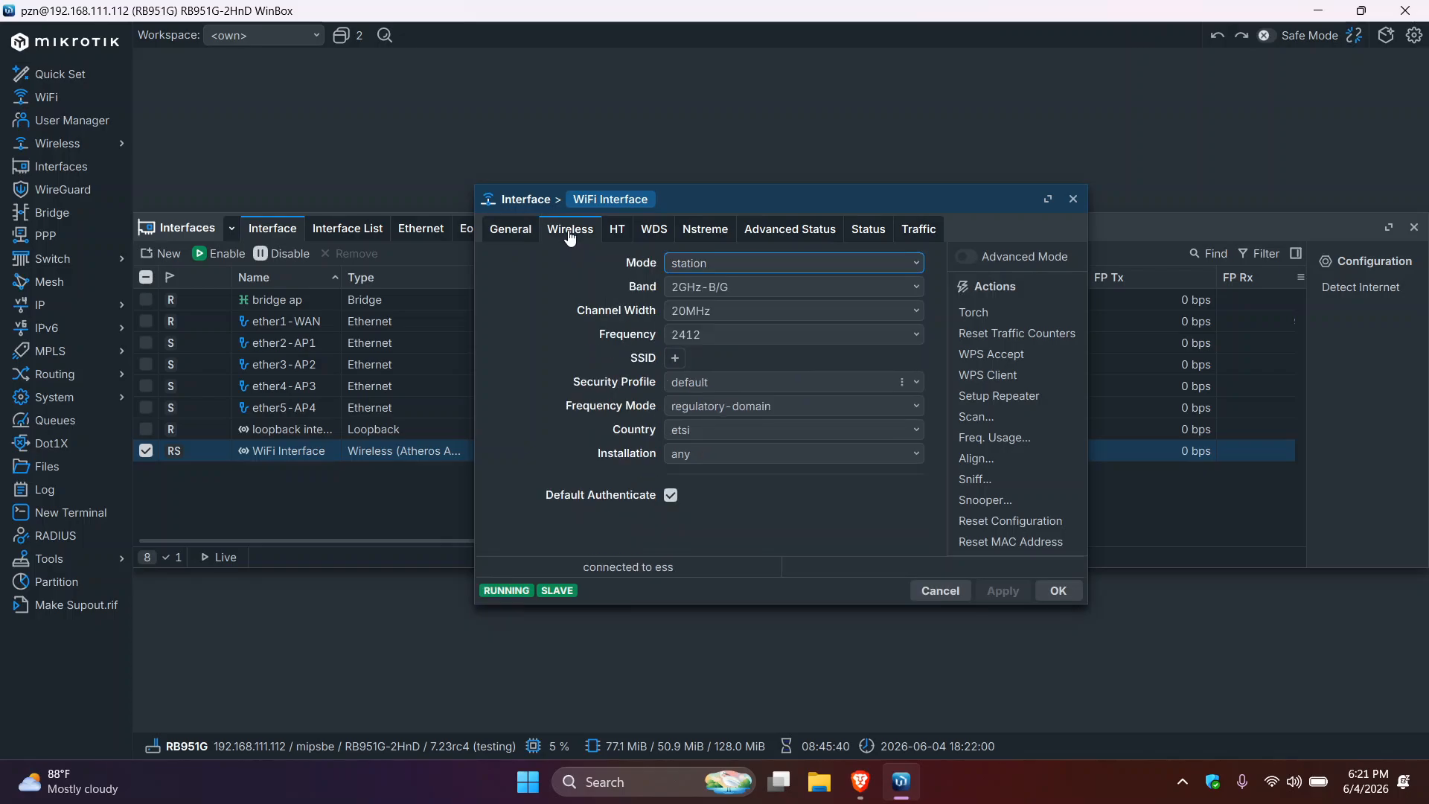
left_click(840, 267)
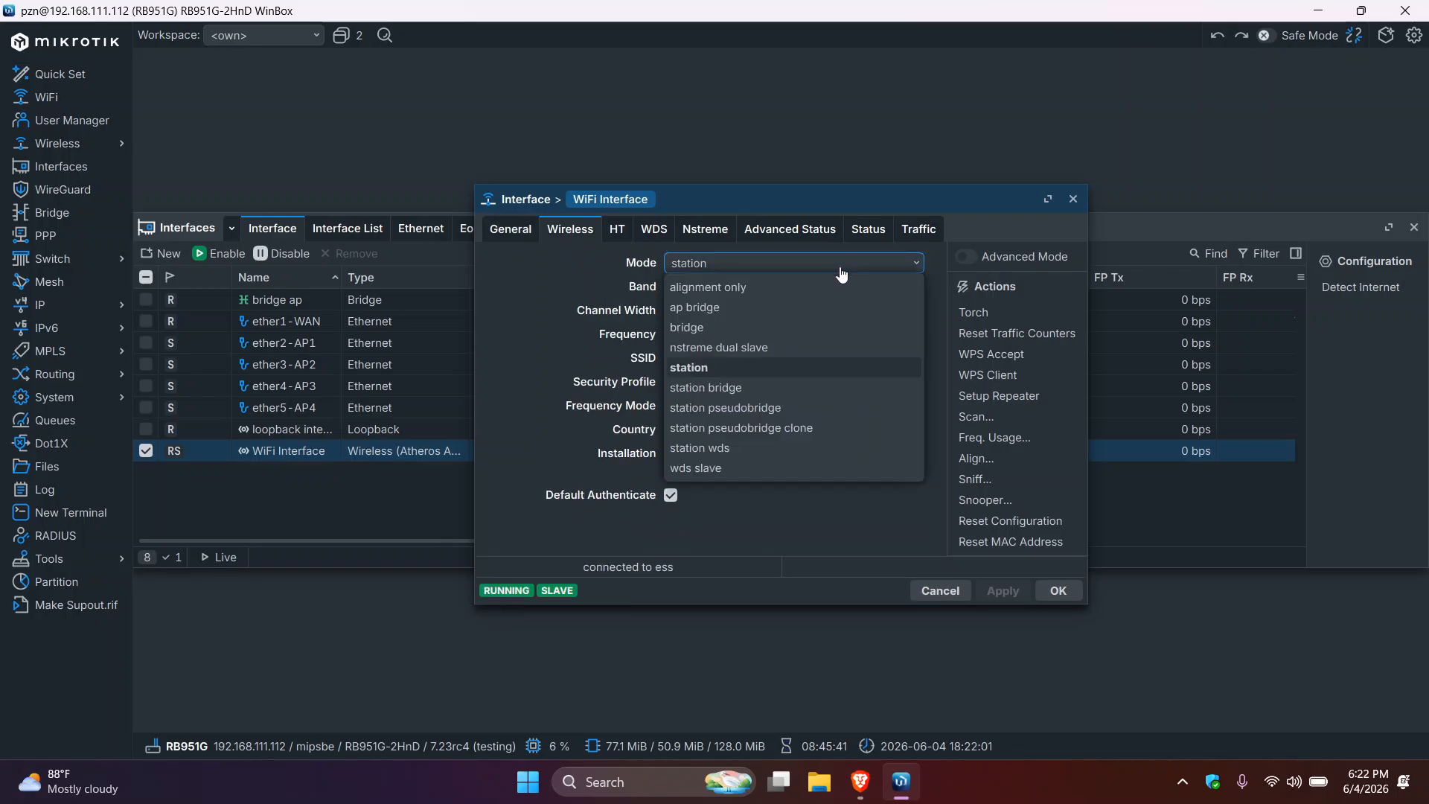
left_click(703, 309)
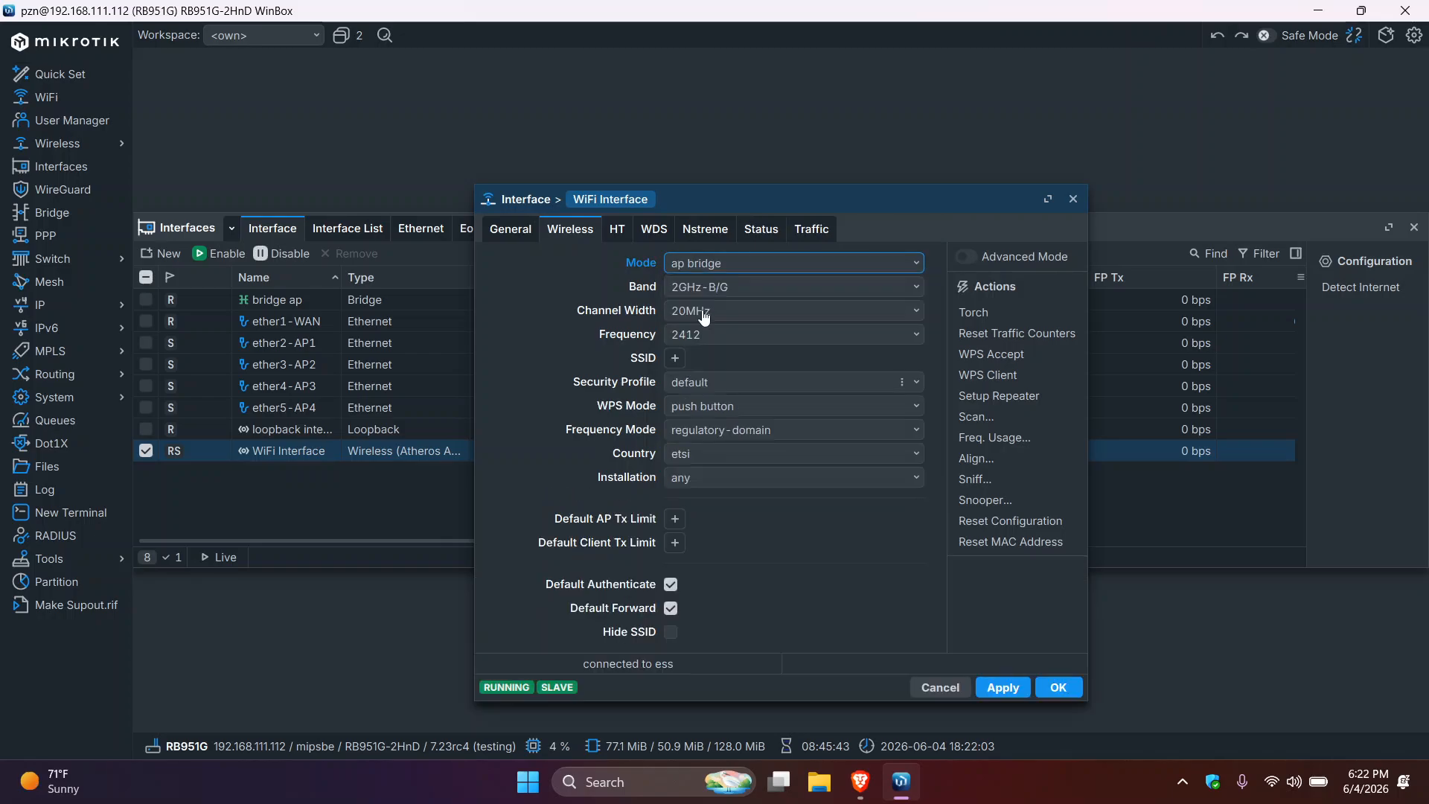
left_click(675, 360)
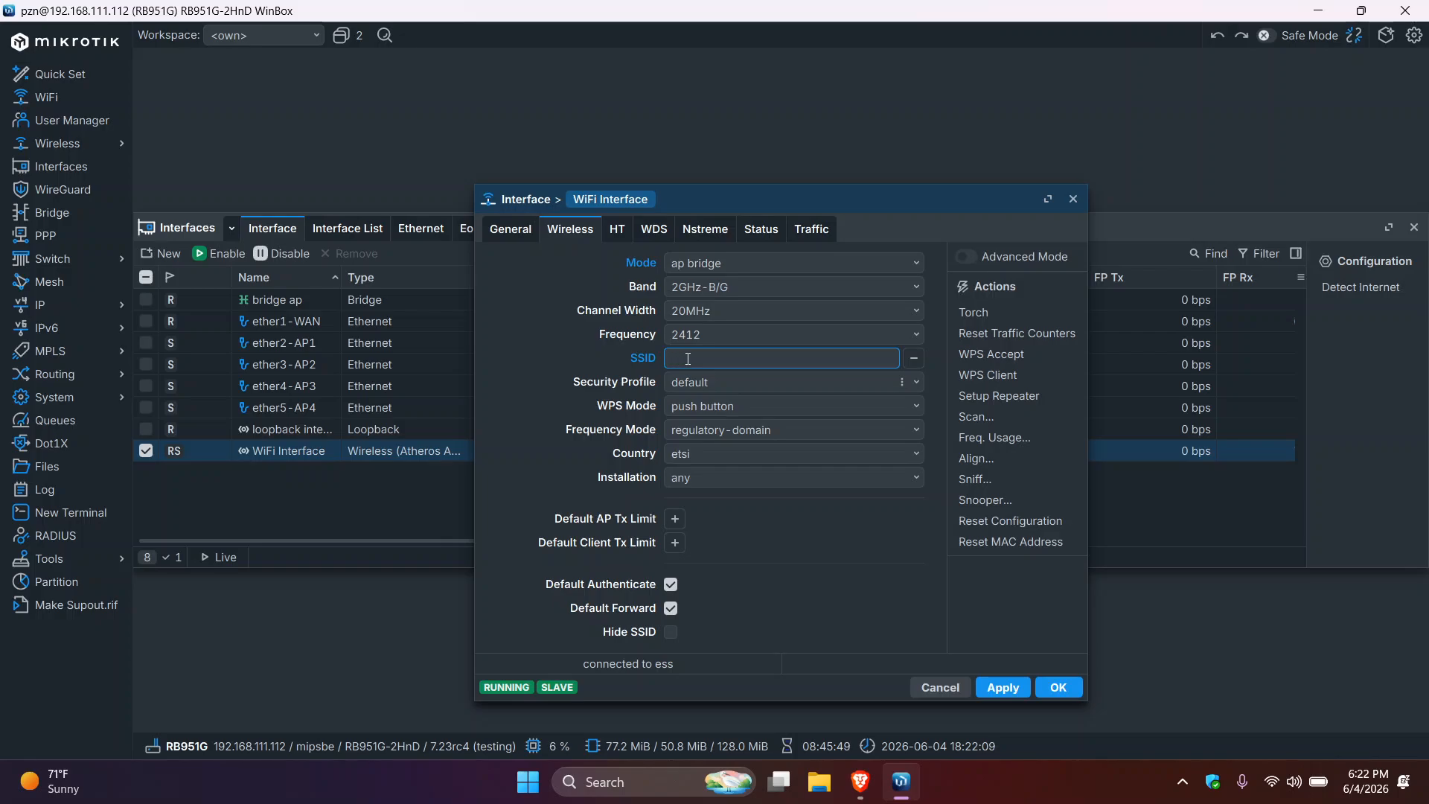
type("ZeNetwork")
left_click(688, 358)
type("n")
left_click(998, 689)
left_click(1050, 688)
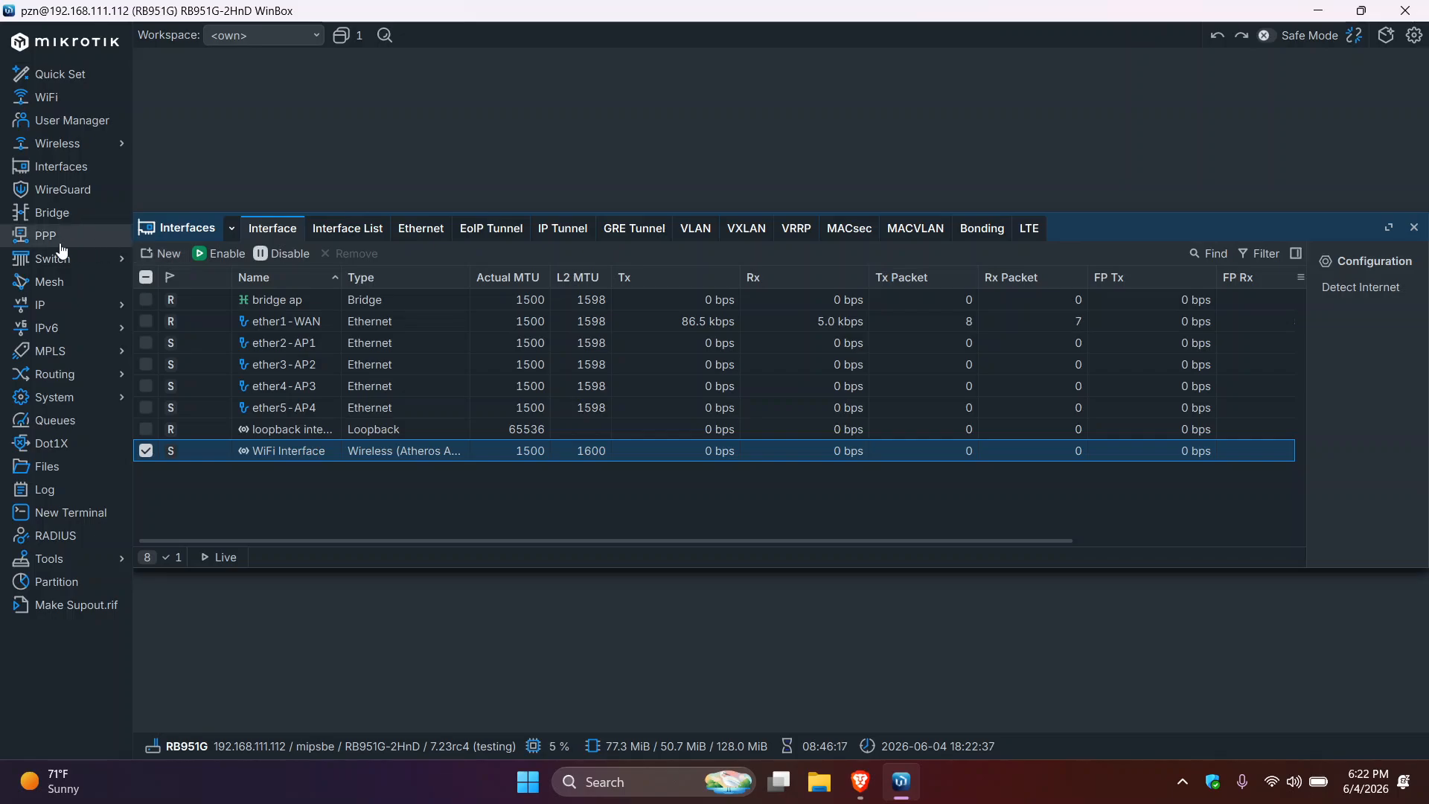
- Launch Hotspot Setup from IP > Hotspot and select bridge ap as the HotSpot interface
left_click(84, 309)
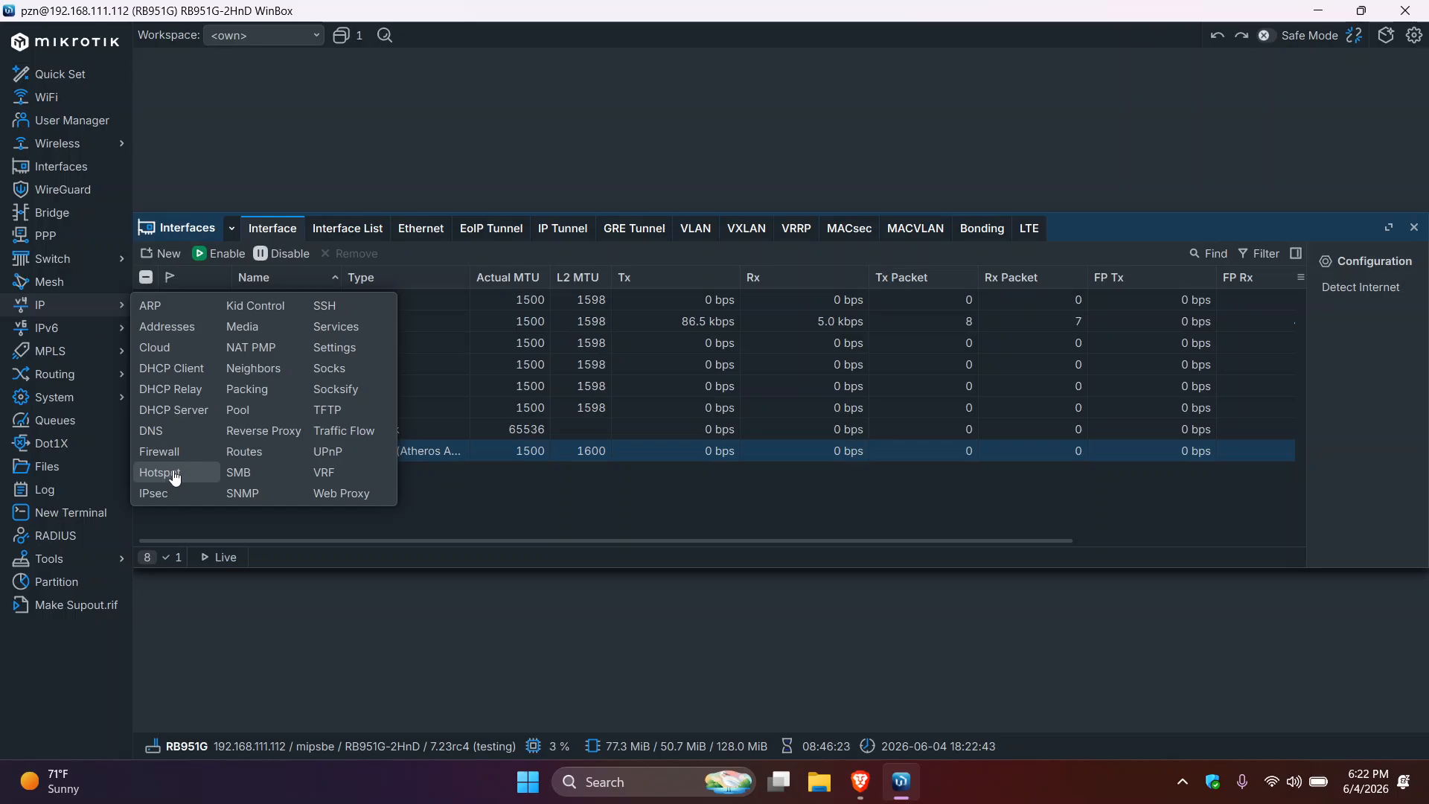
left_click(170, 477)
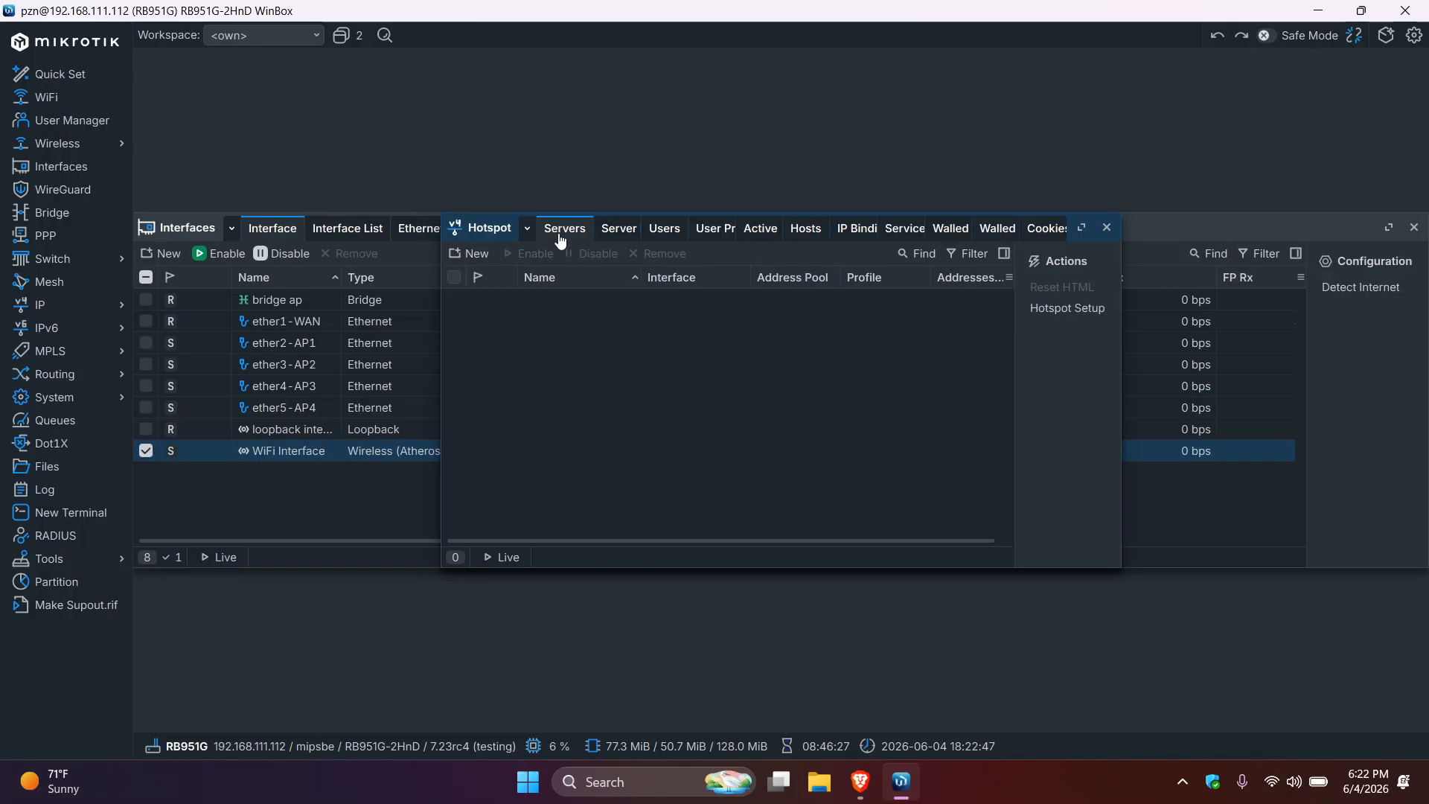
left_click(1054, 315)
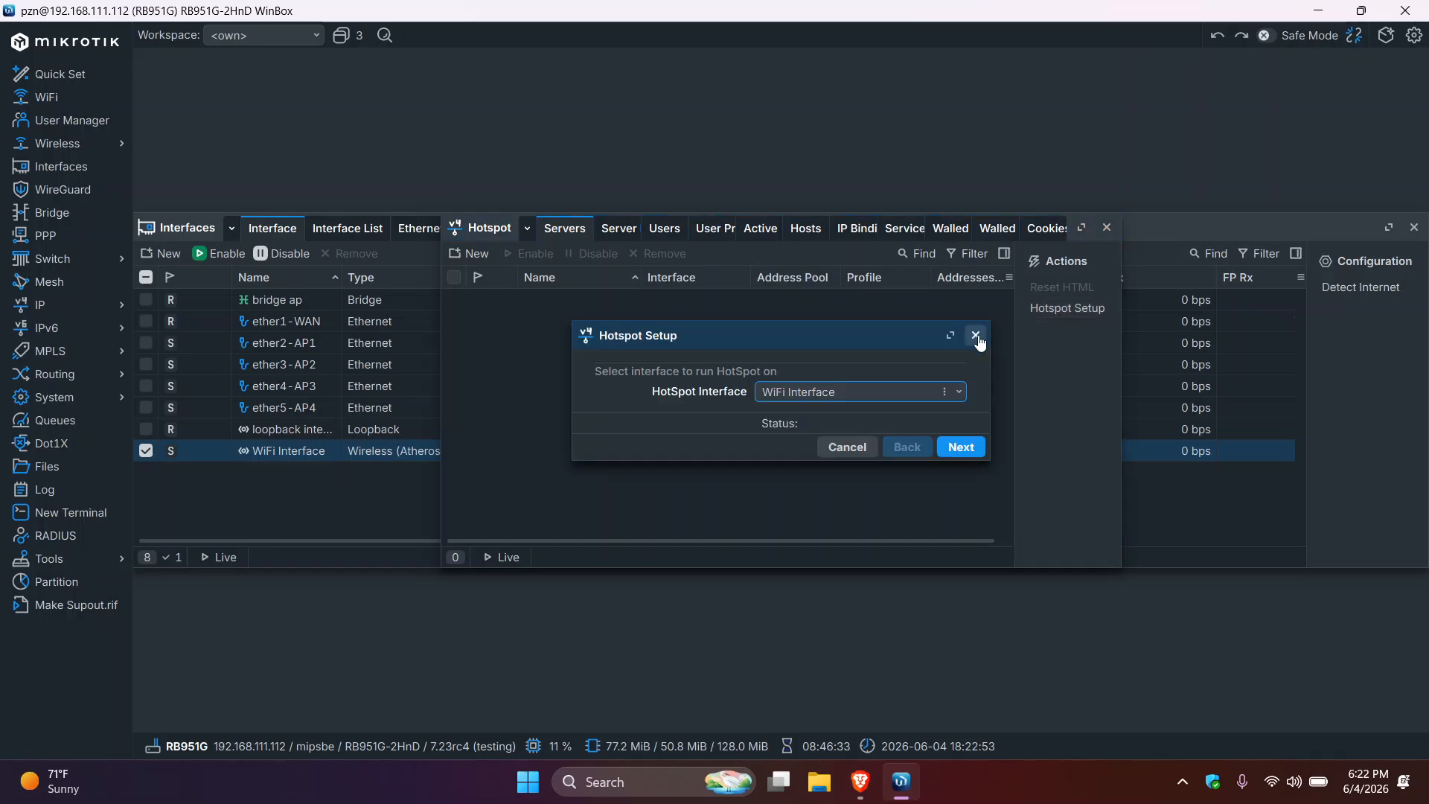
left_click(957, 394)
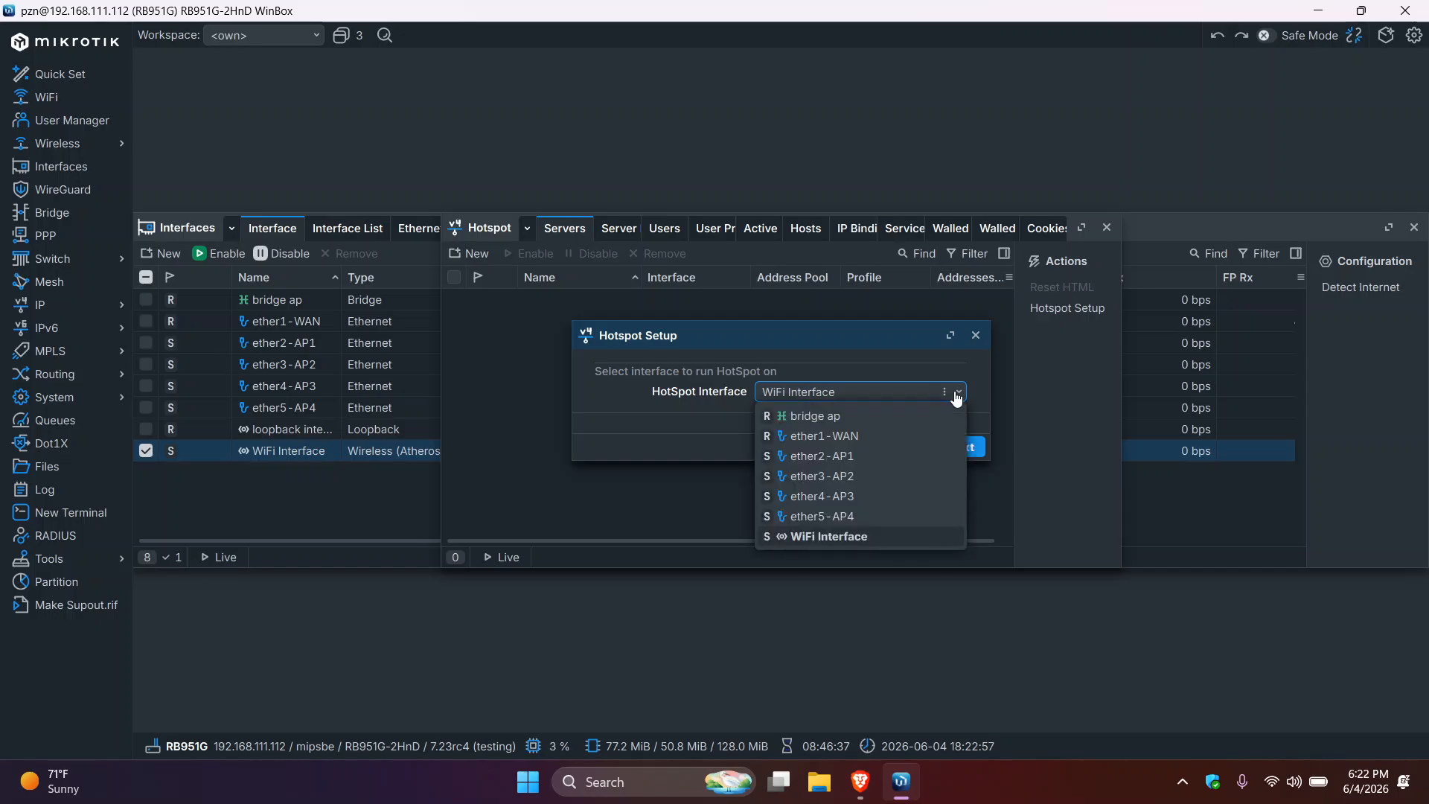
left_click(842, 539)
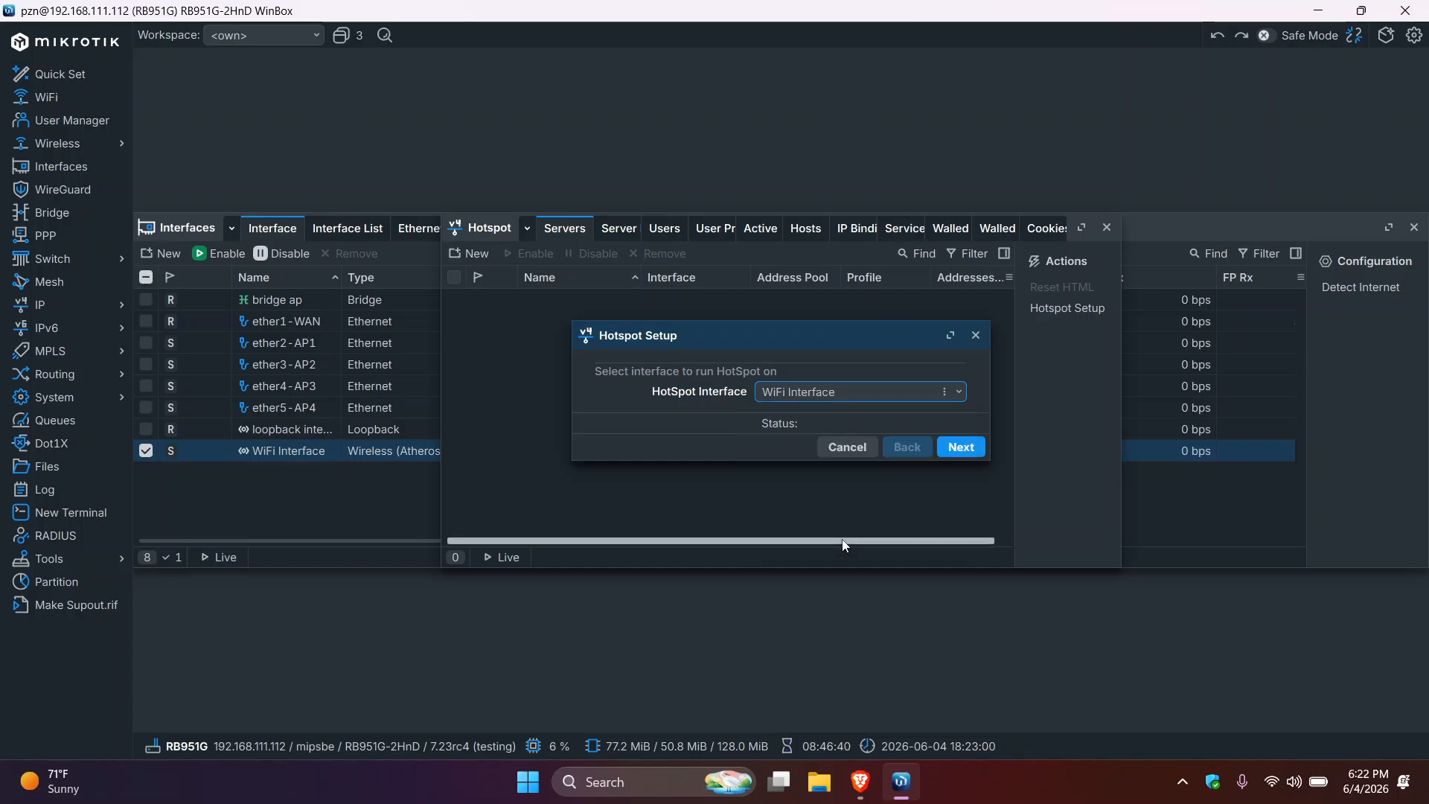
left_click(958, 395)
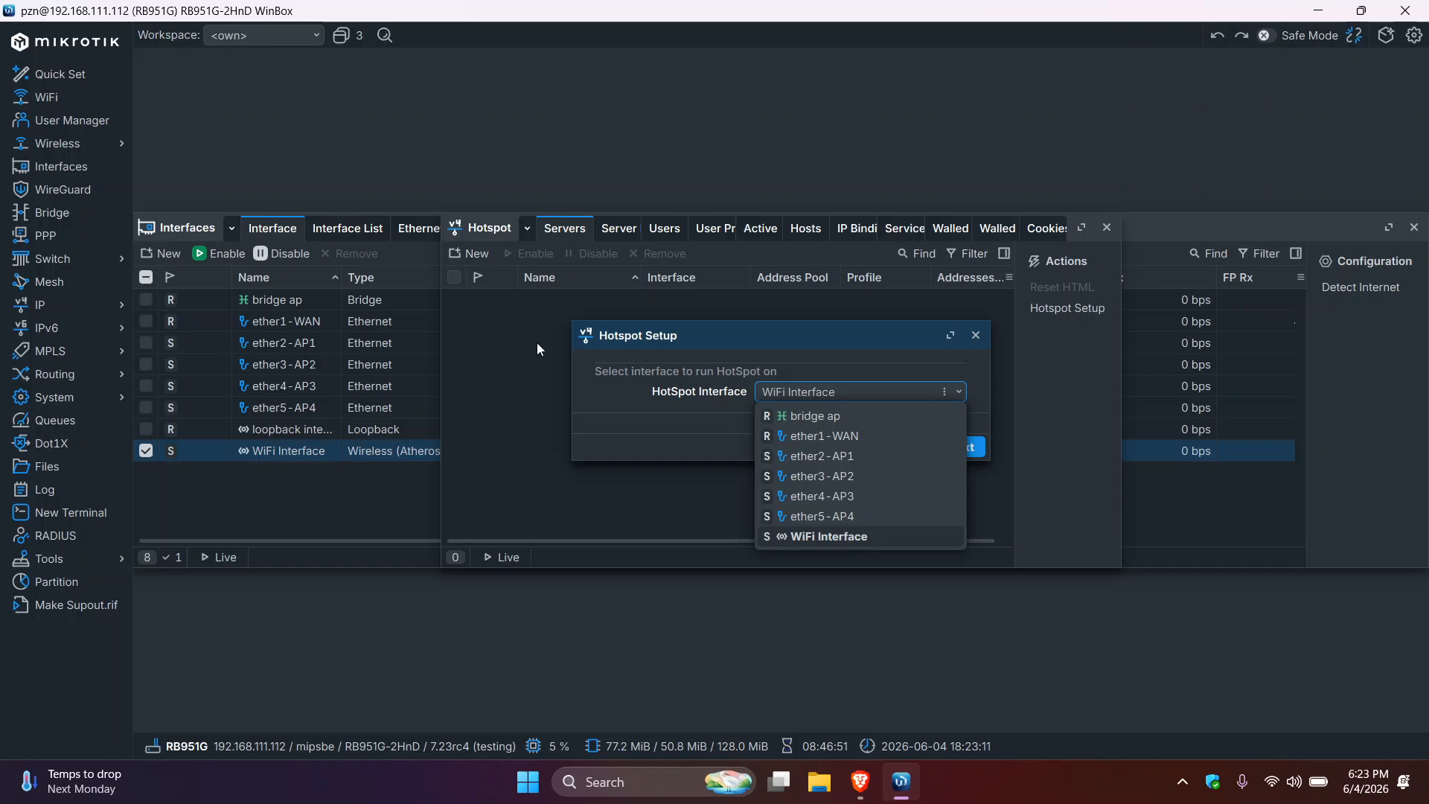
left_click(832, 417)
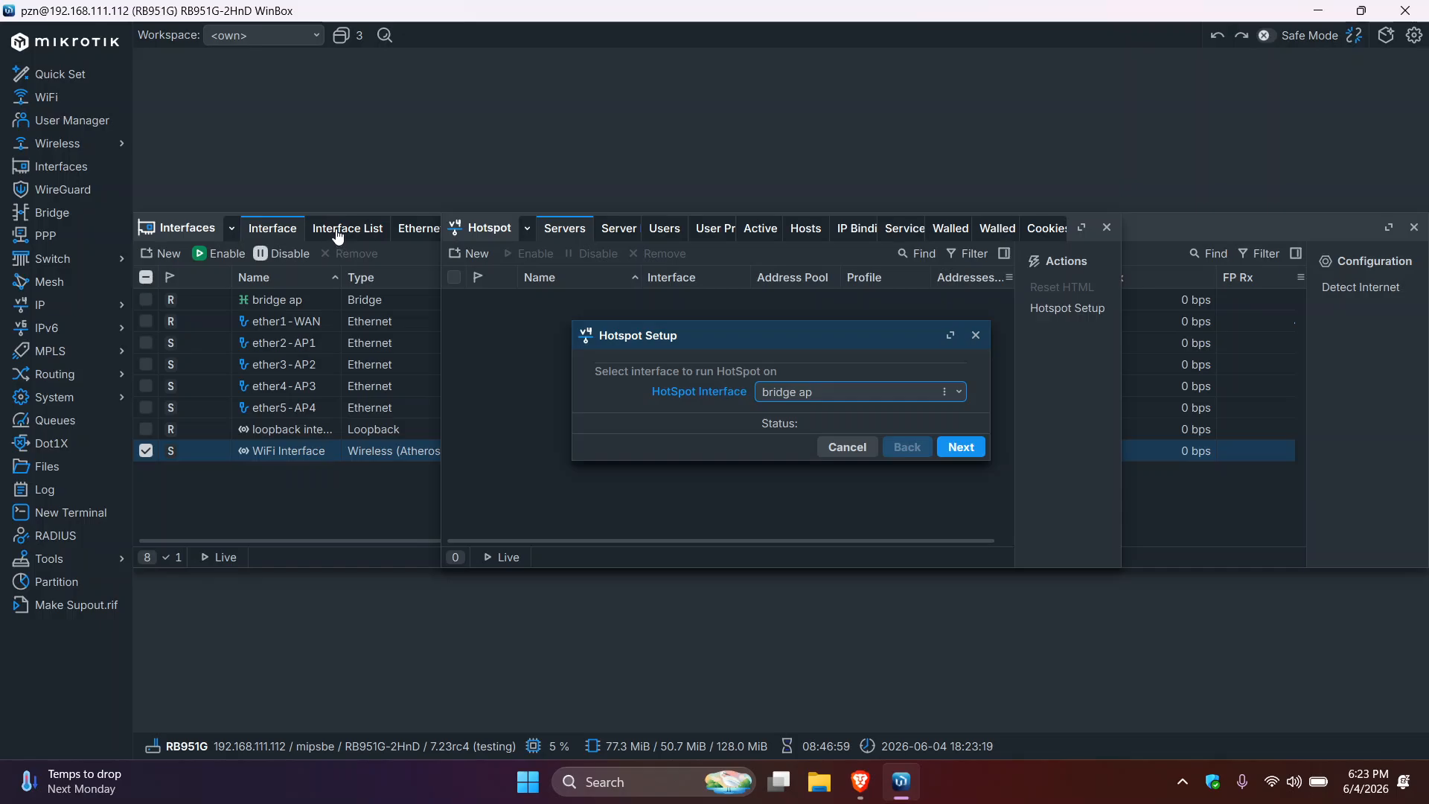
left_click(52, 214)
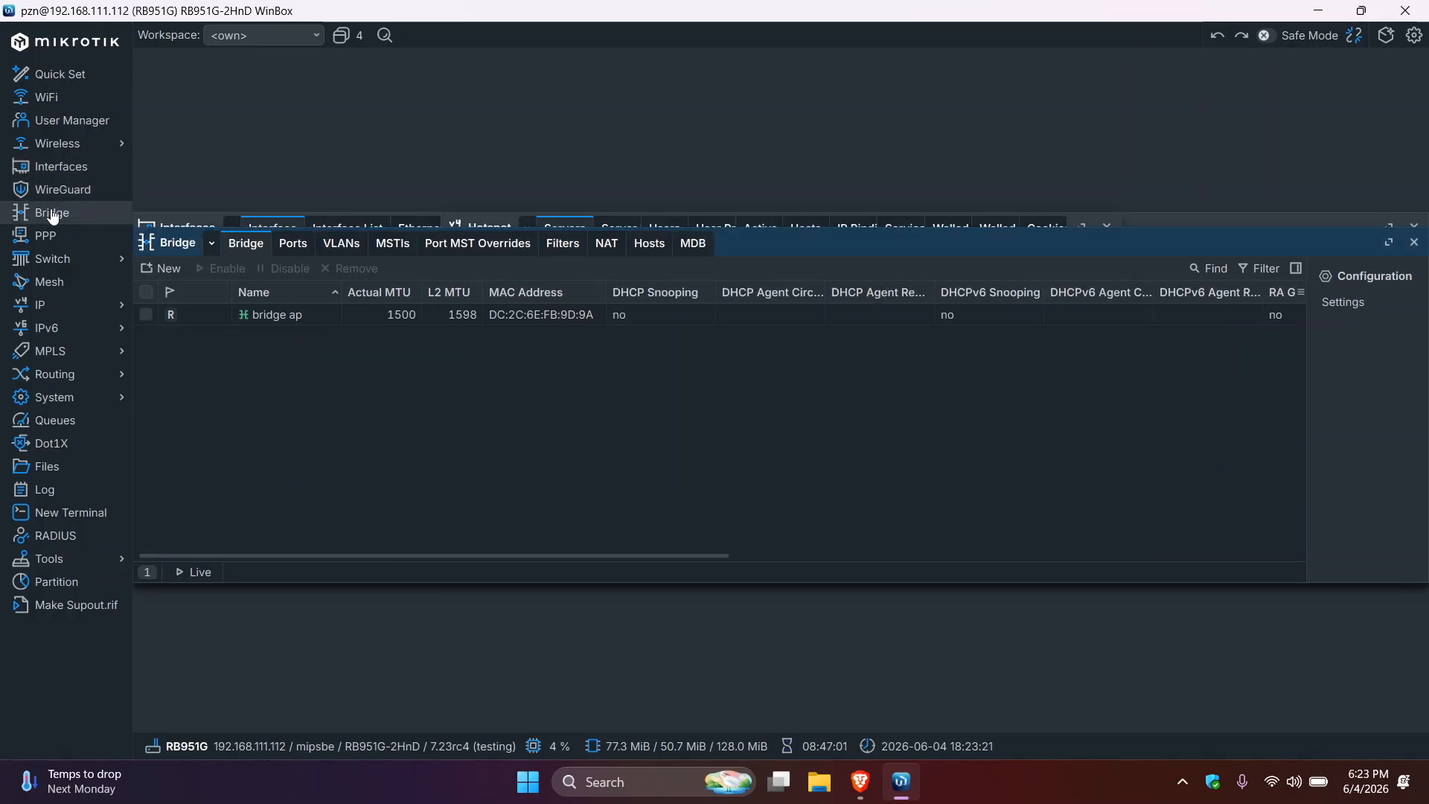
left_click(291, 252)
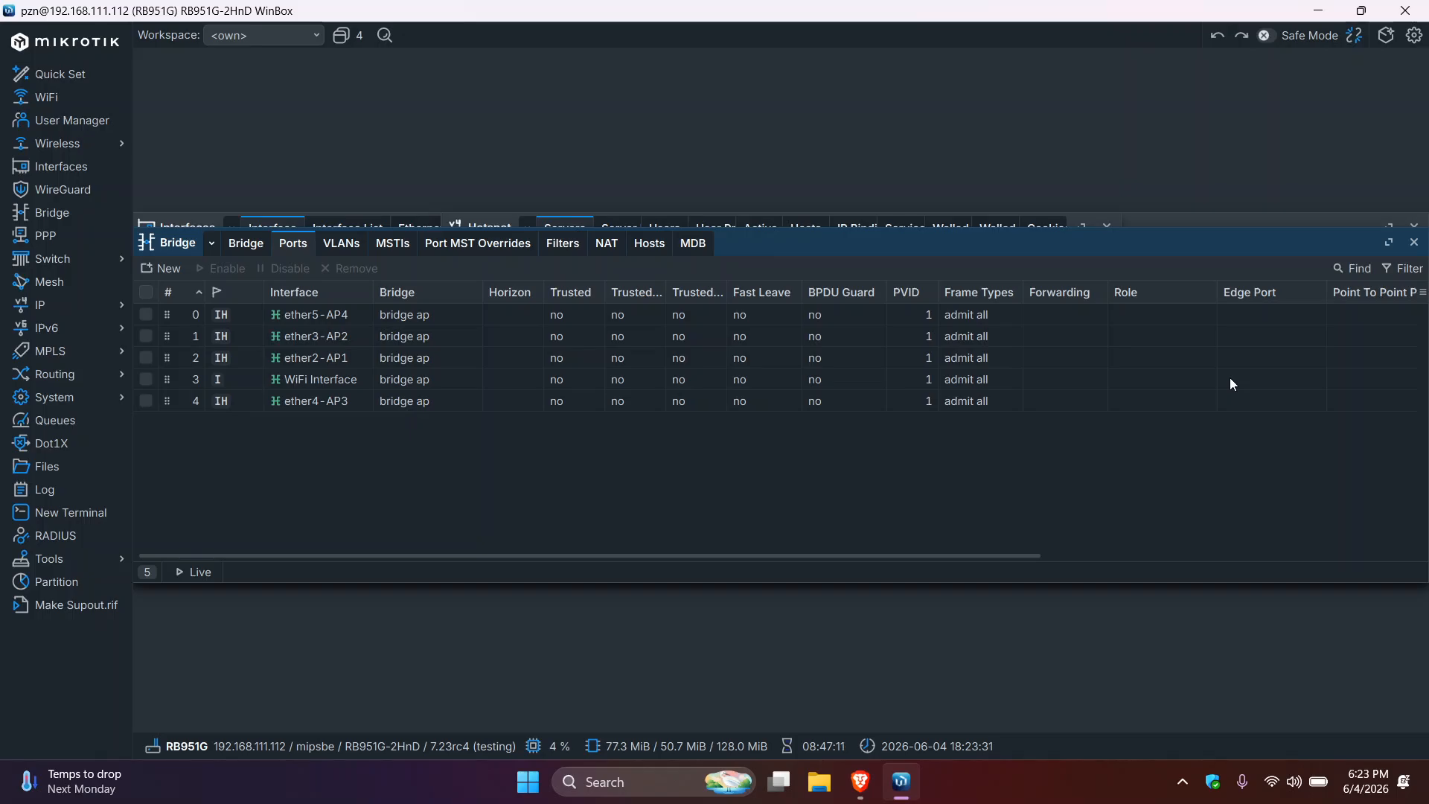
left_click(1414, 242)
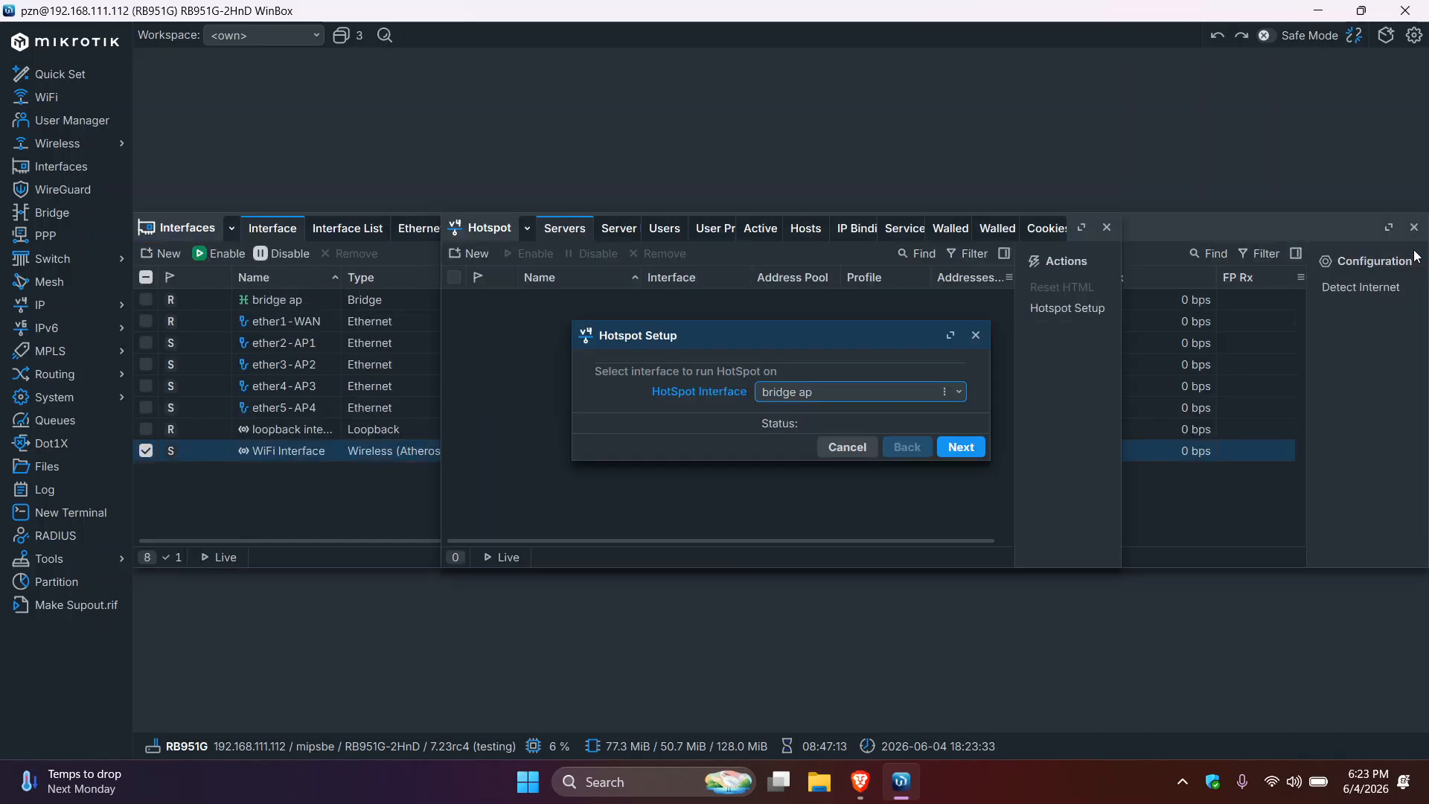
- Confirm bridge ap as the HotSpot interface and continue to the address step
left_click(960, 393)
left_click(959, 393)
left_click(959, 393)
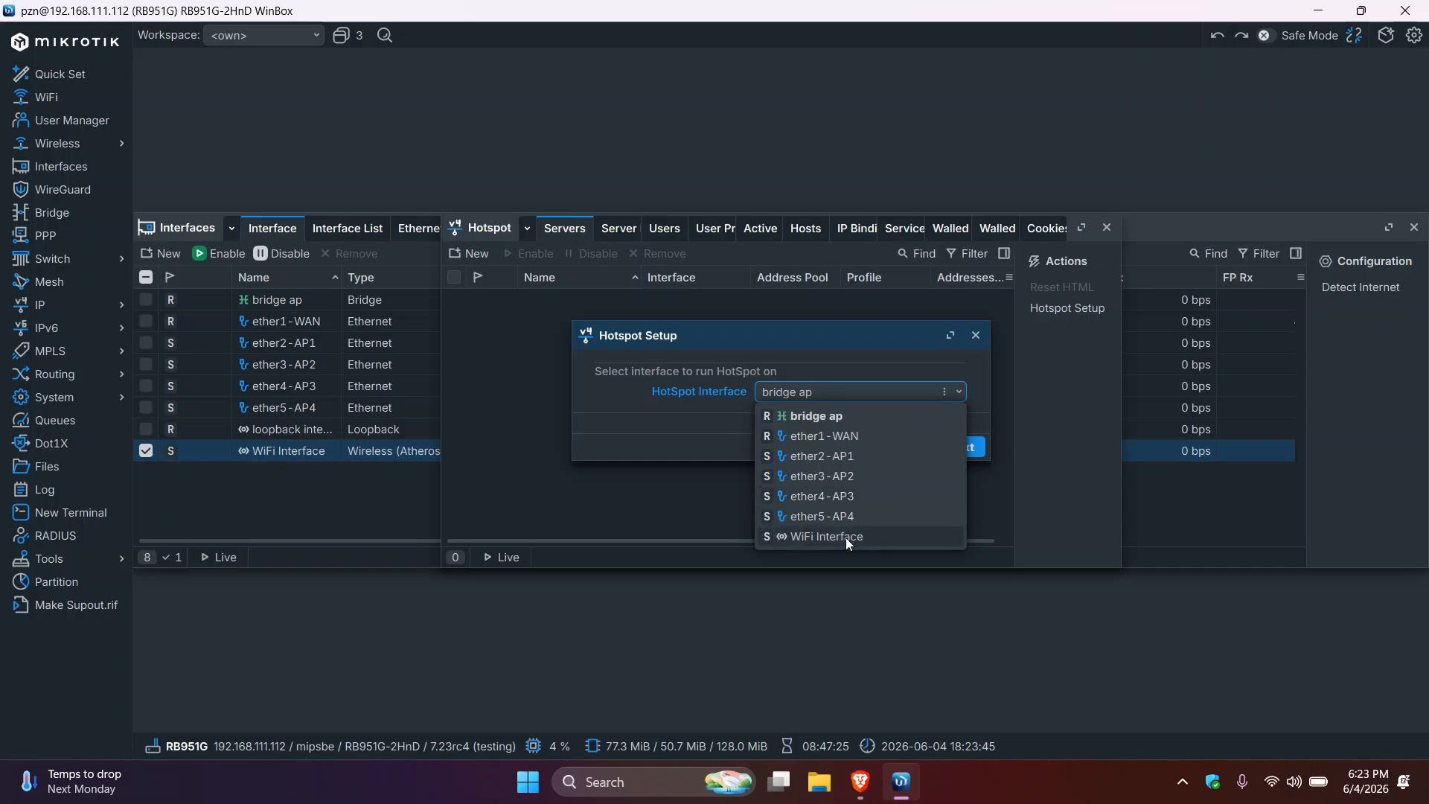
left_click(875, 413)
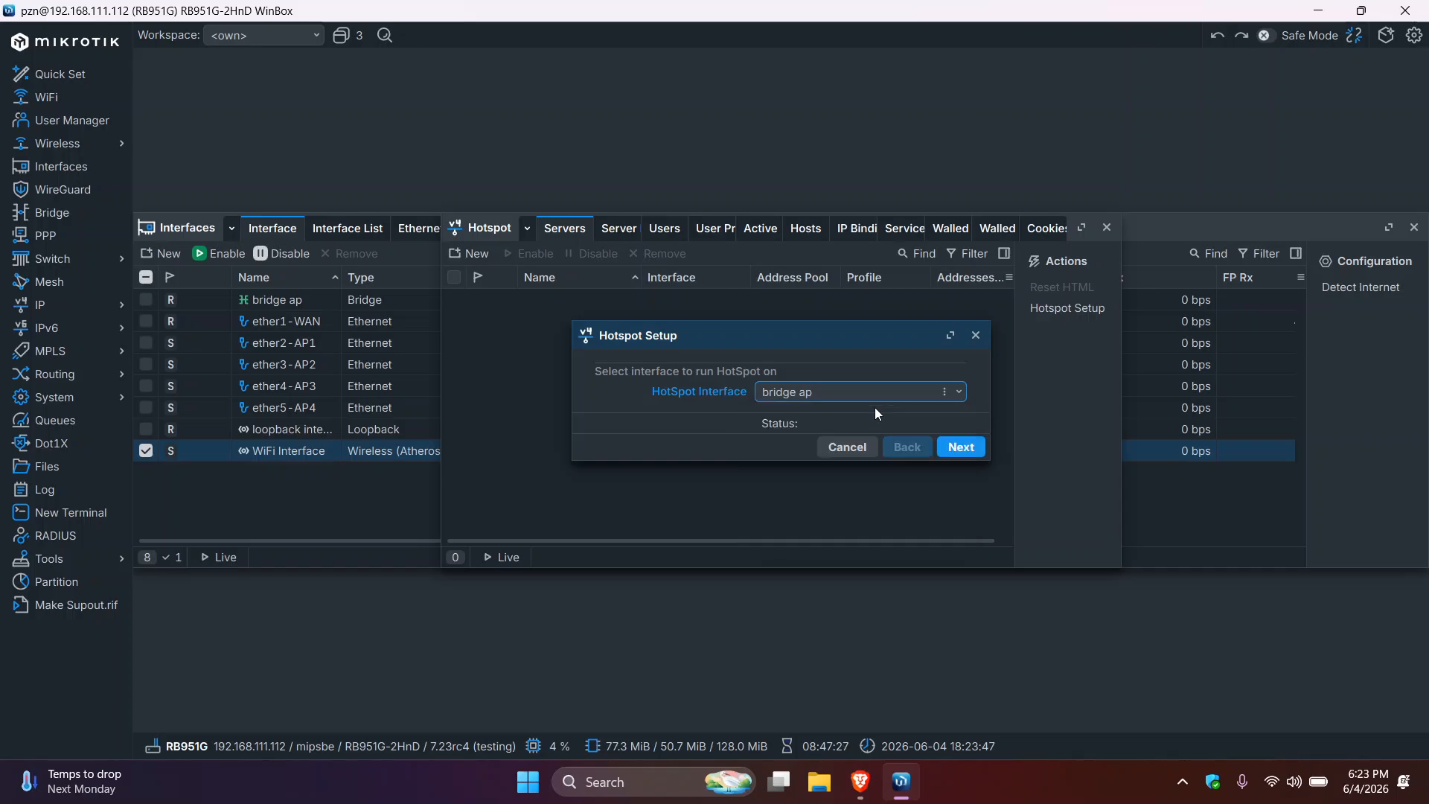
left_click(961, 448)
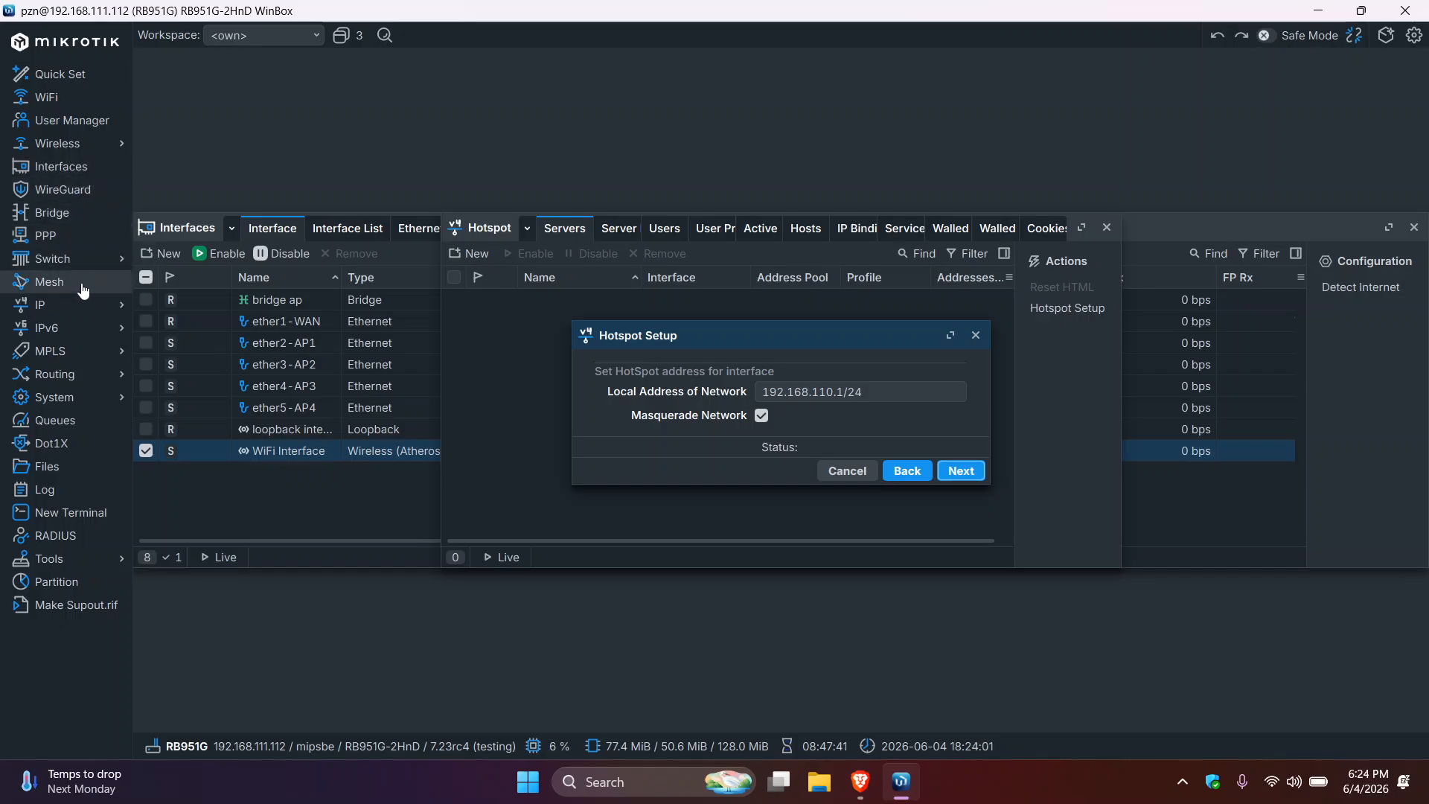
- Accept local address 192.168.110.1/24 with Masquerade Network ticked and continue
left_click(74, 305)
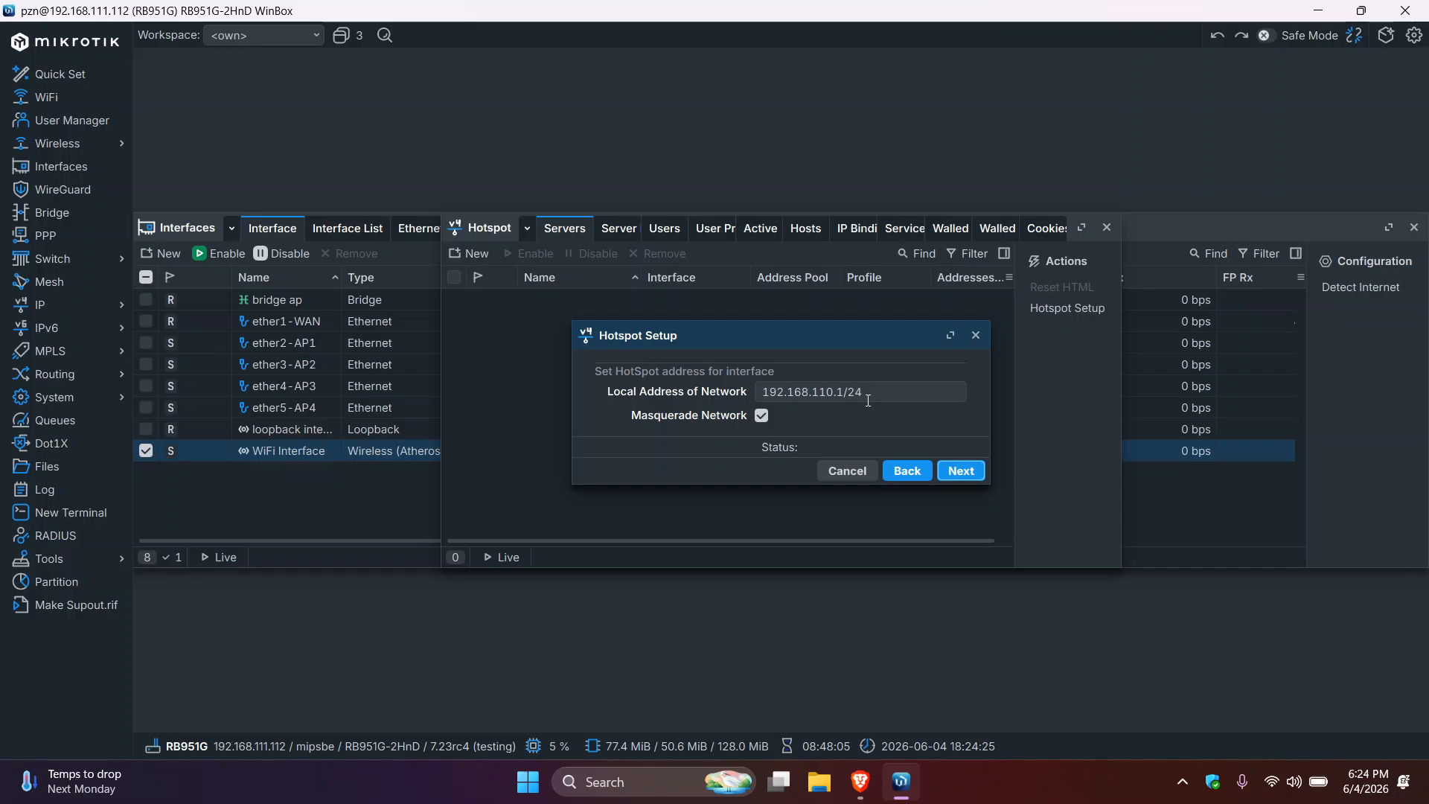
left_click(868, 399)
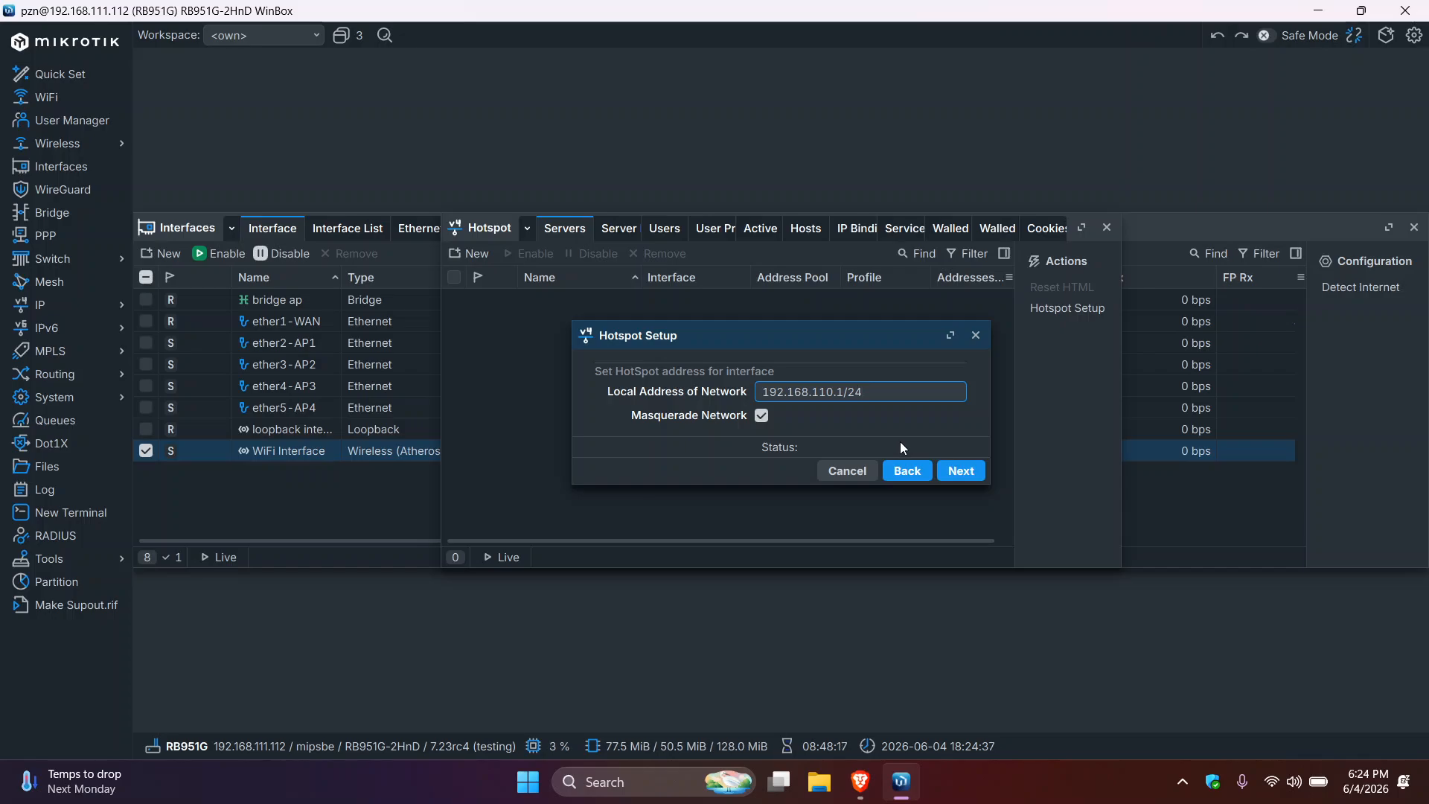
left_click(960, 470)
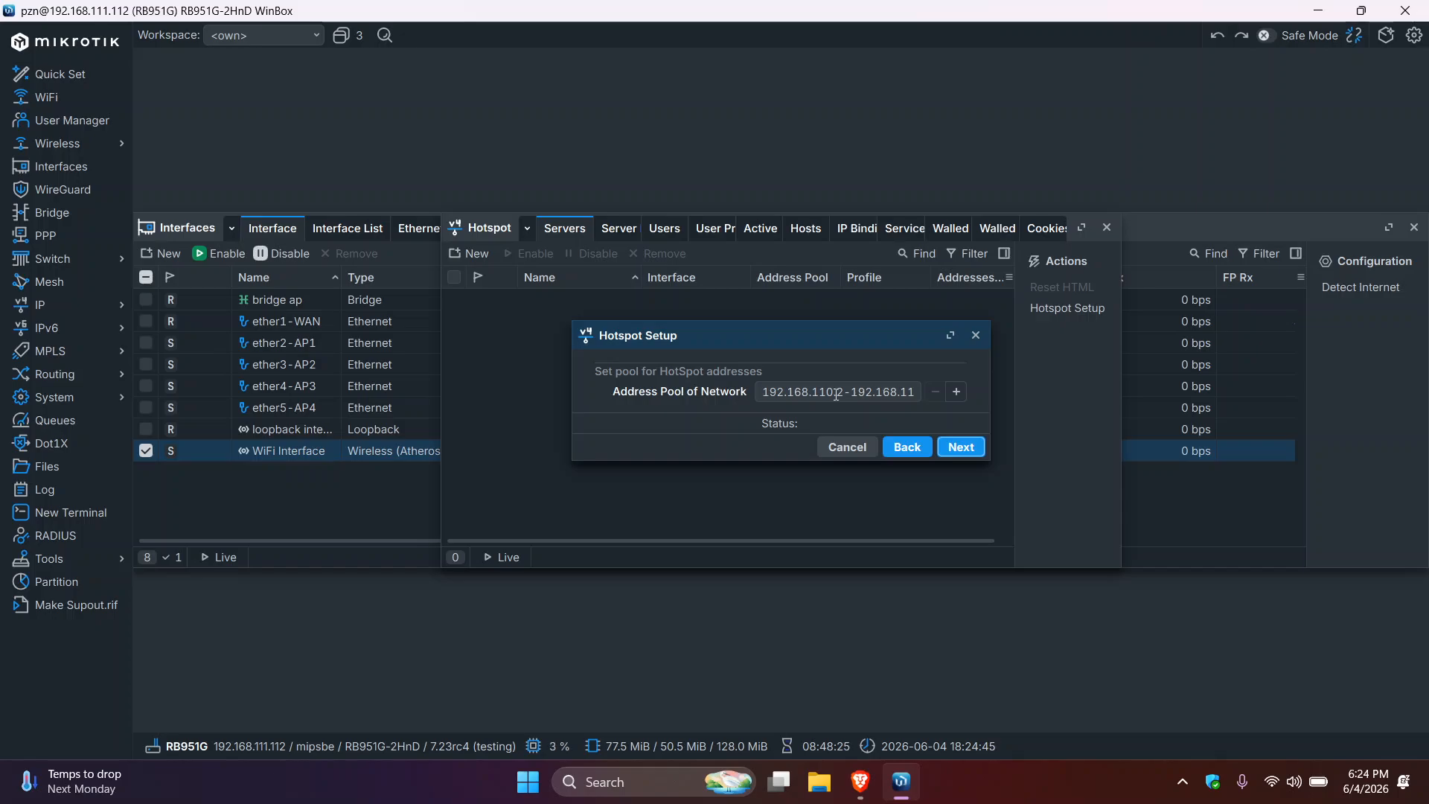
- Accept the 192.168.110.2–254 address pool, with no SSL certificate or SMTP server
left_click(826, 394)
key("End")
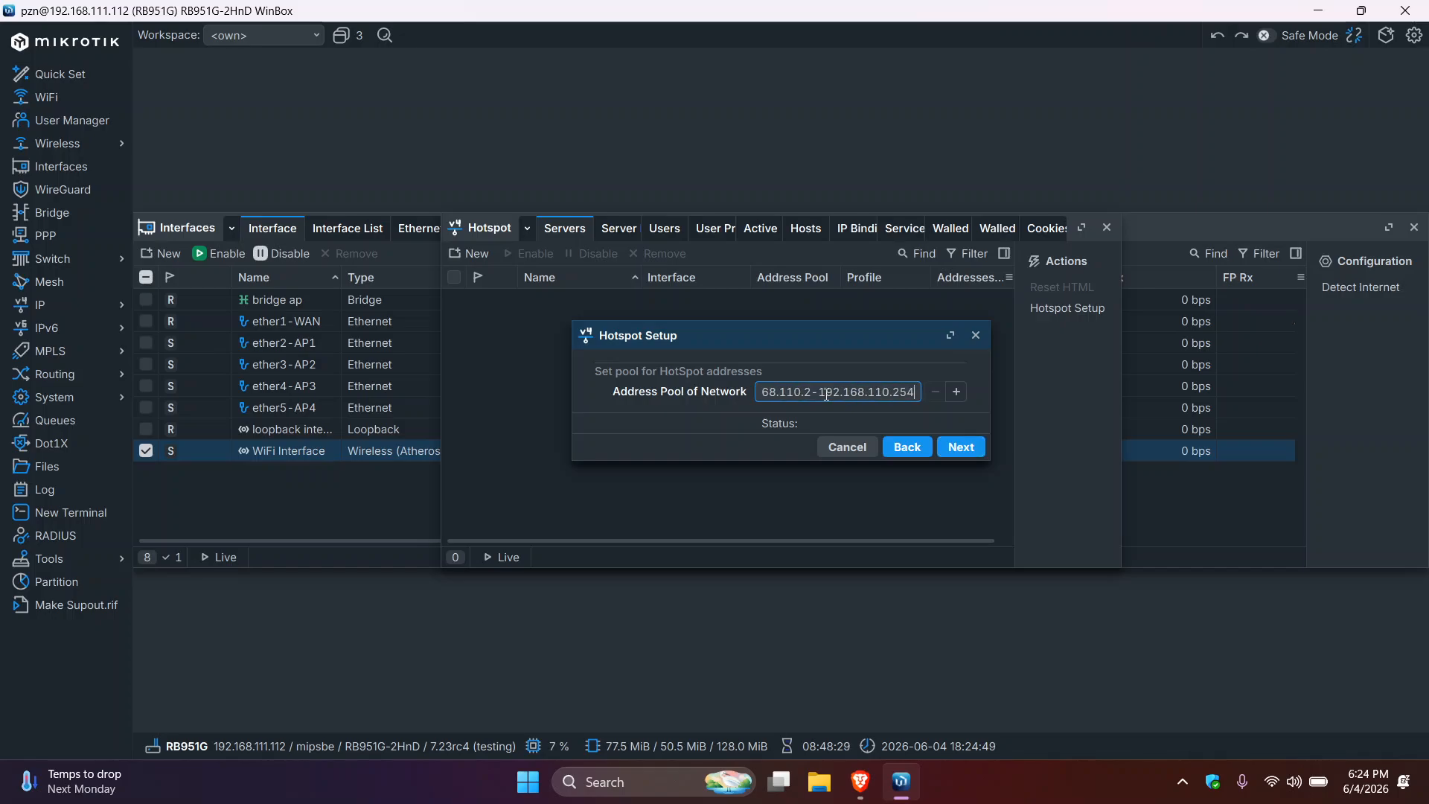
left_click(962, 447)
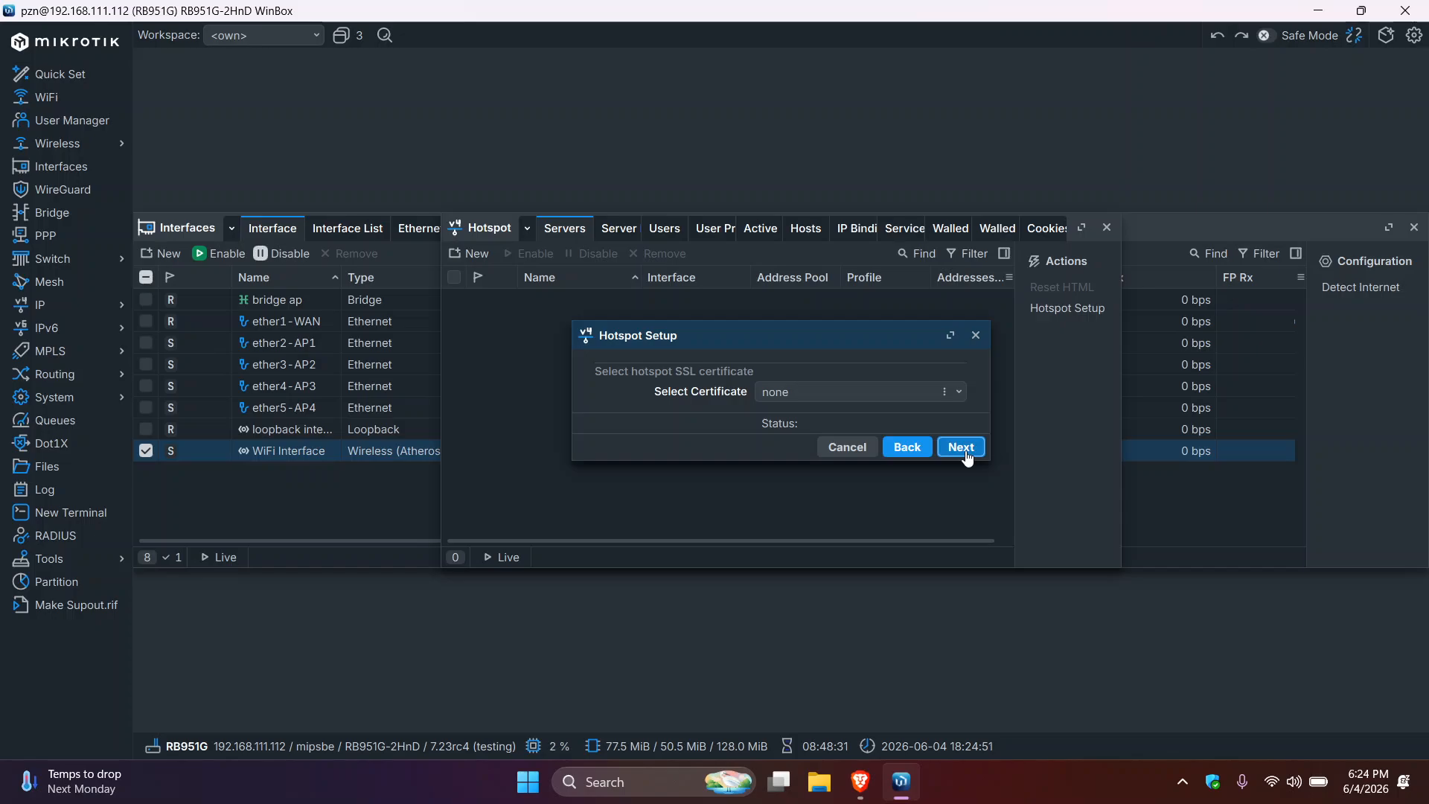
left_click(961, 447)
left_click(962, 447)
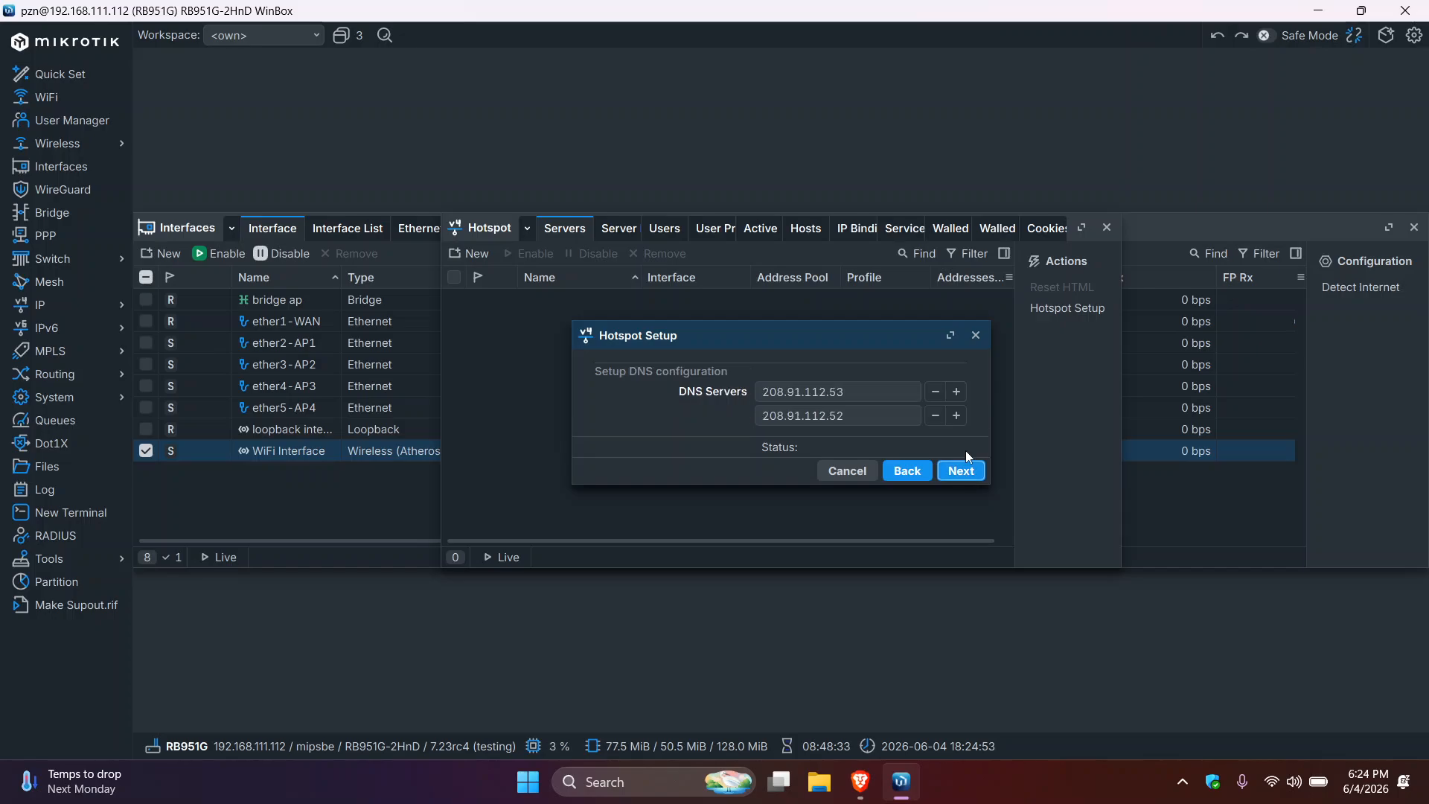
- Replace the DNS servers with 8.8.8.8 and 8.8.4.4
left_click(866, 390)
key("ctrl+a")
type("8.8.8.8")
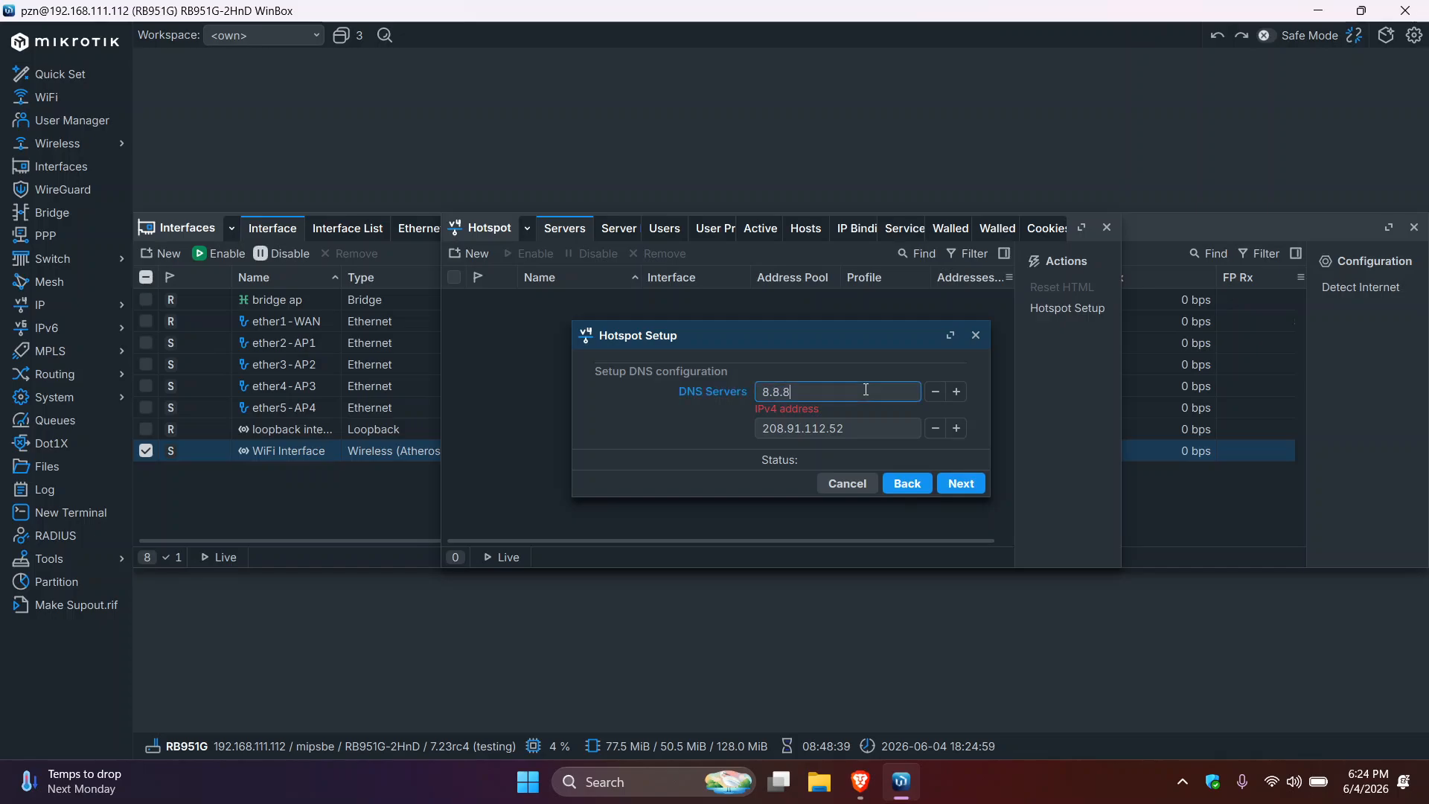
key("Tab")
key("Tab")
key("Tab")
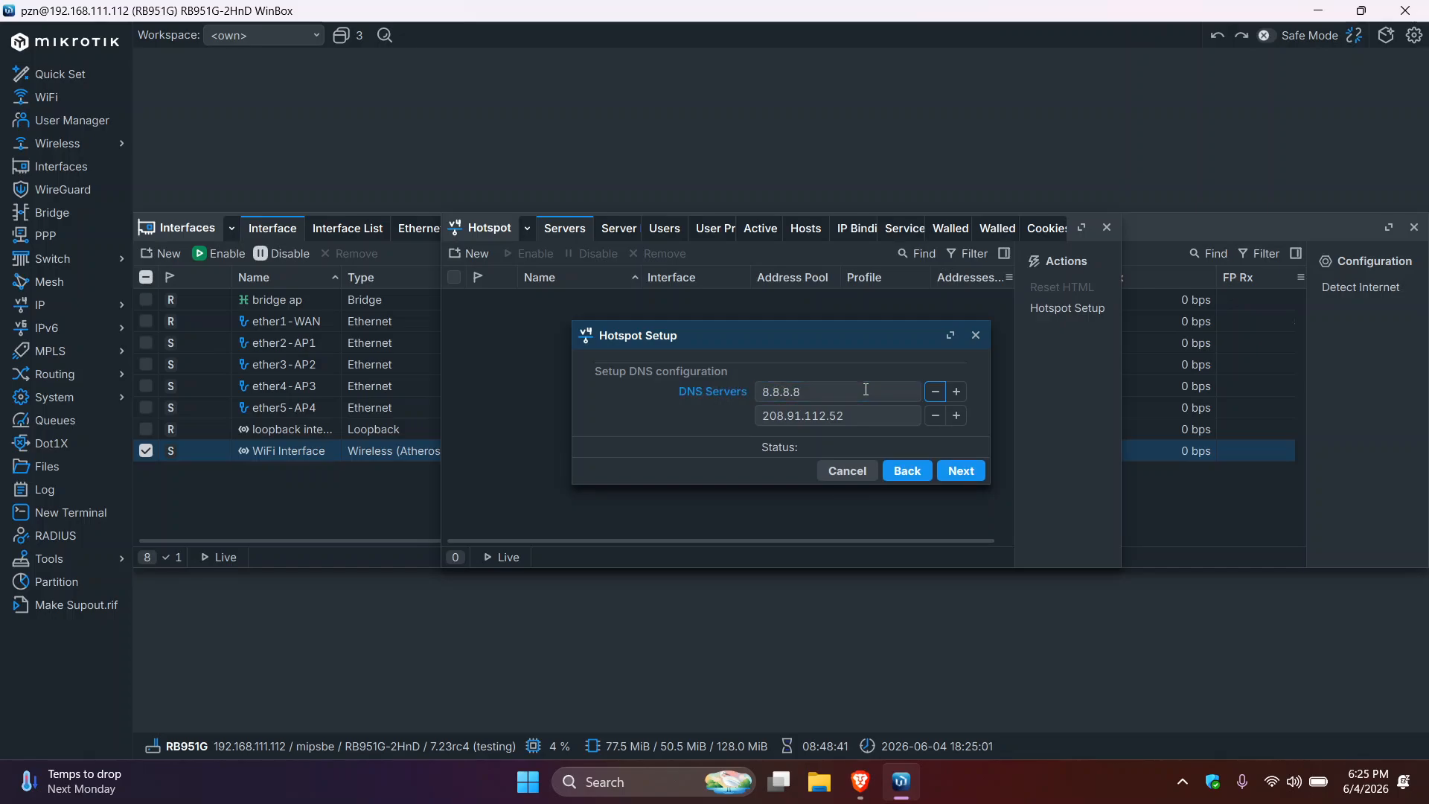
key("ctrl+a")
type("8.8.")
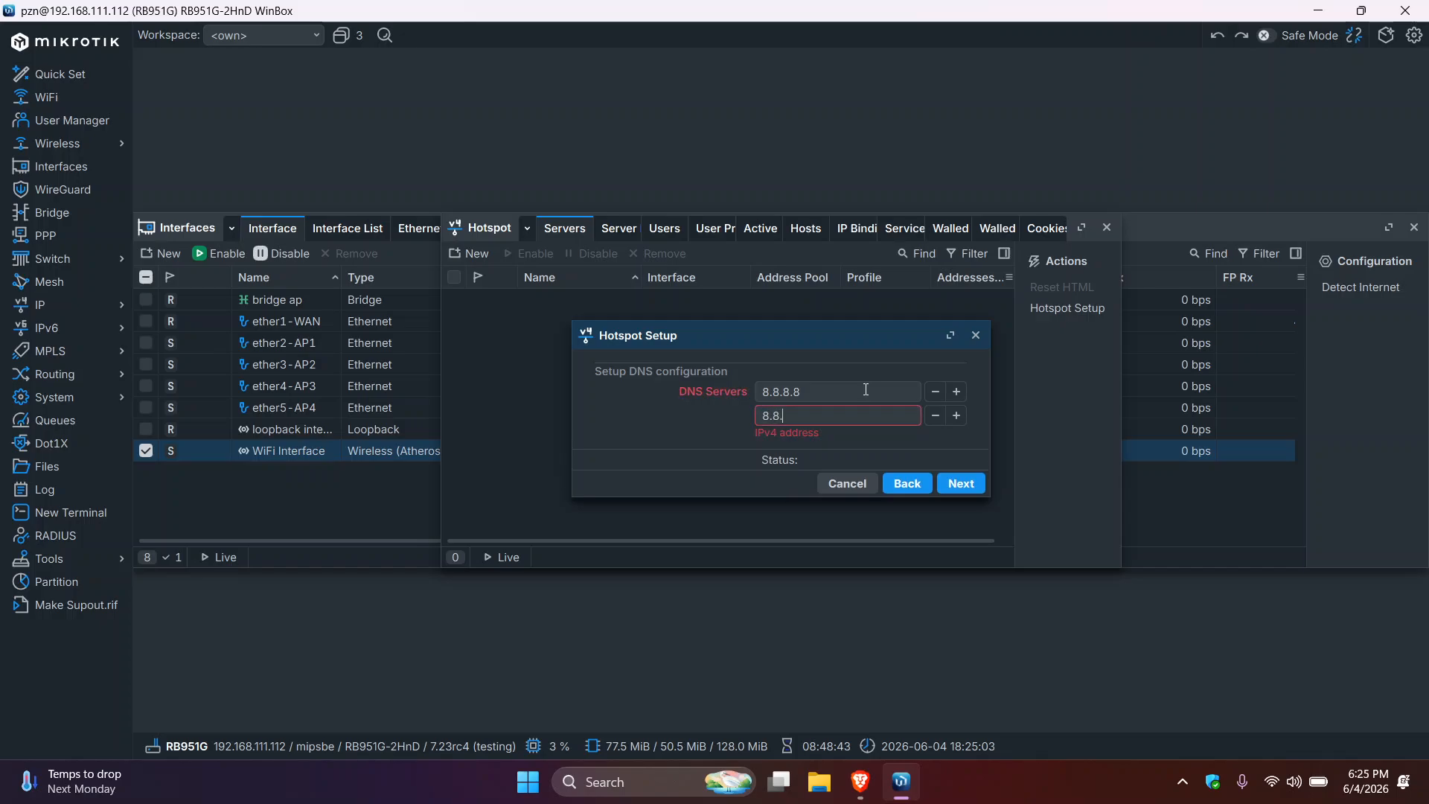
type("4.4")
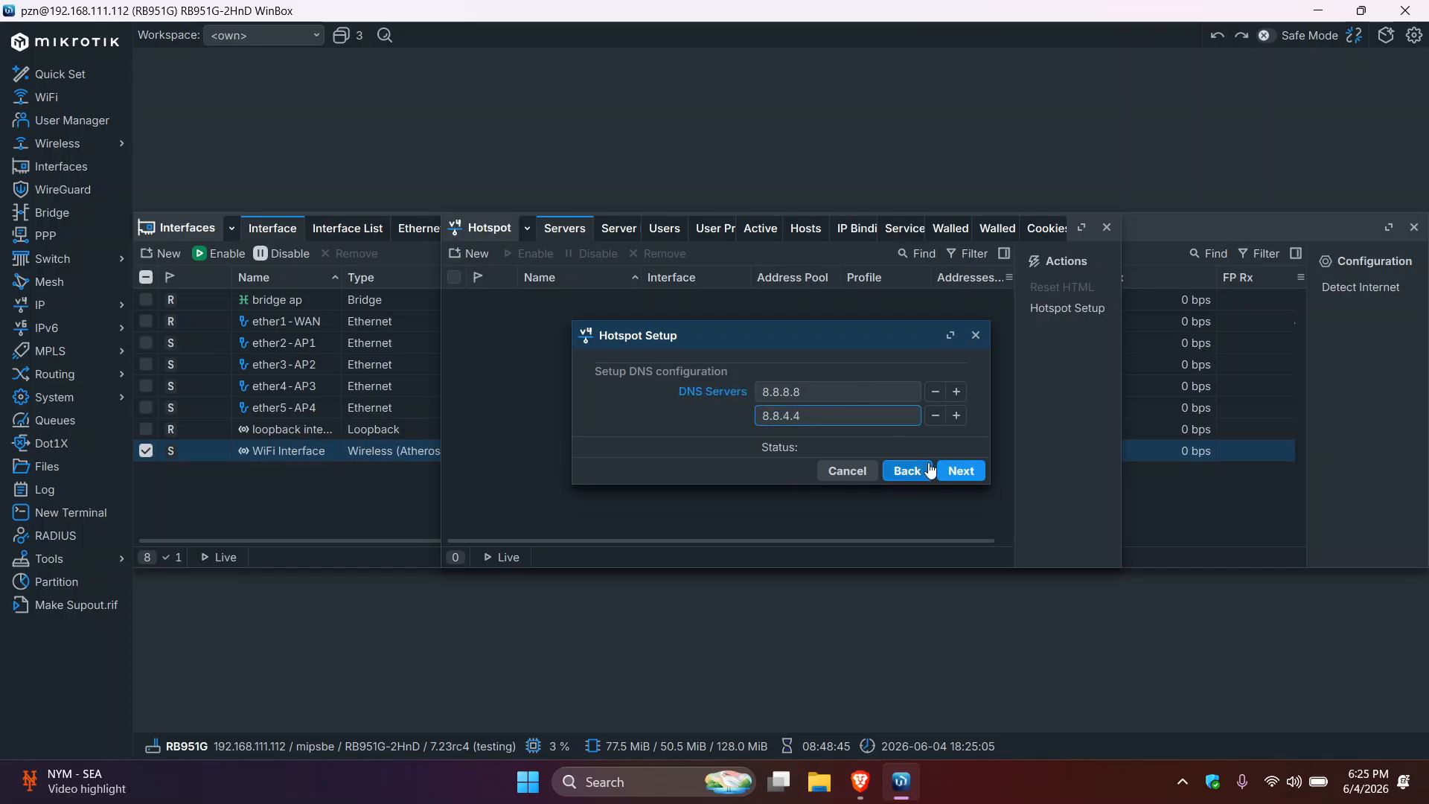
left_click(959, 480)
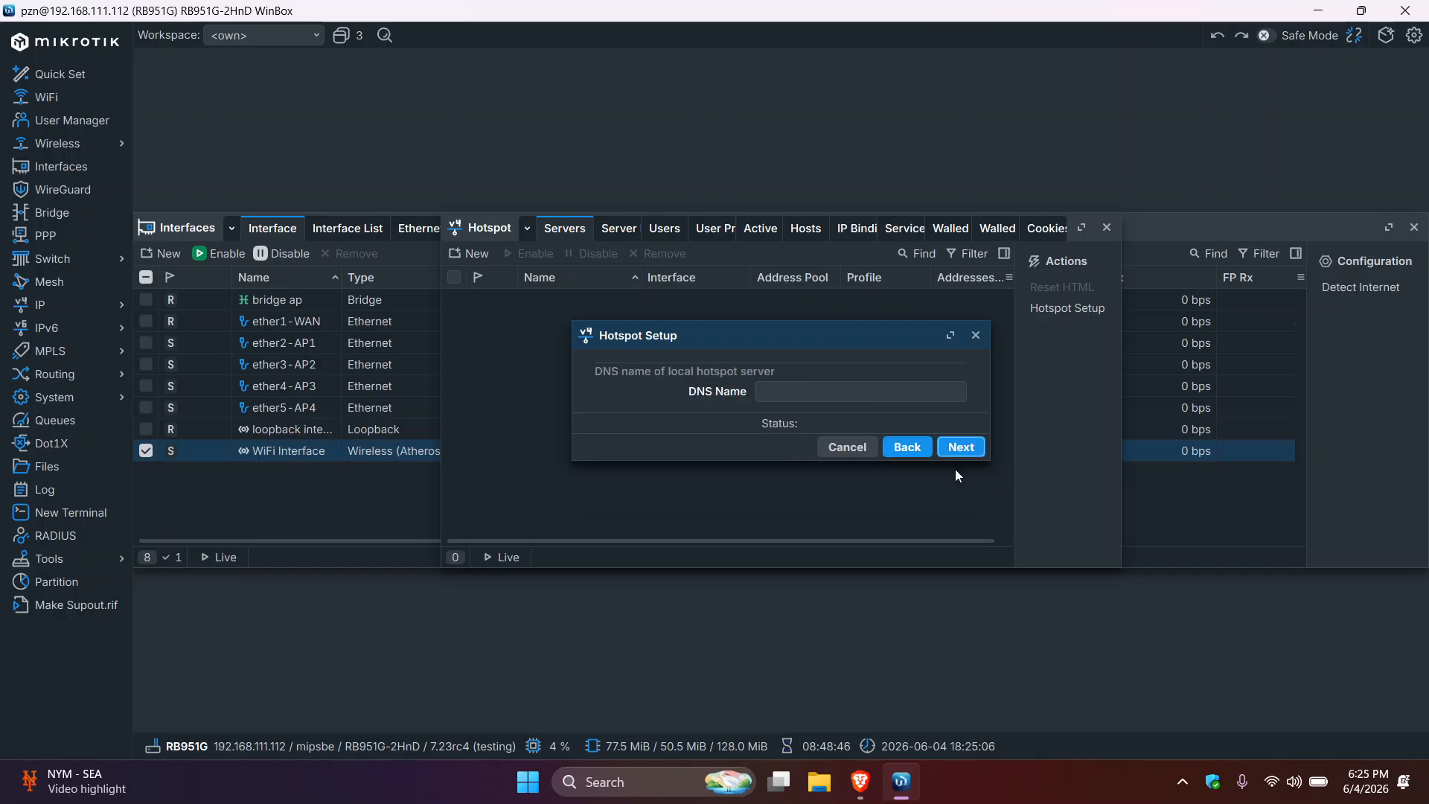
- Set the hotspot DNS name to zennetwork.wifi
left_click(846, 393)
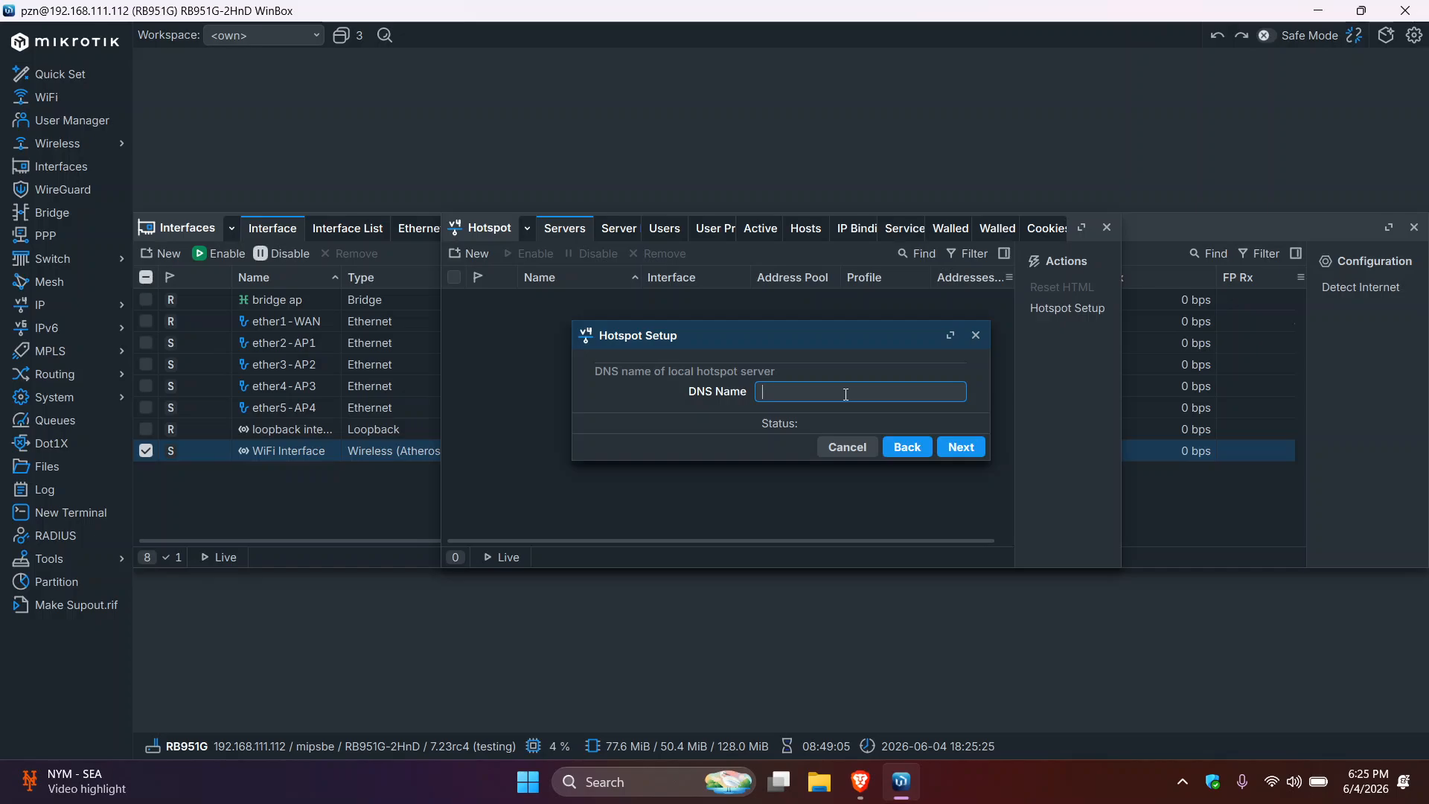
type("zennetwork.wifi")
left_click(963, 446)
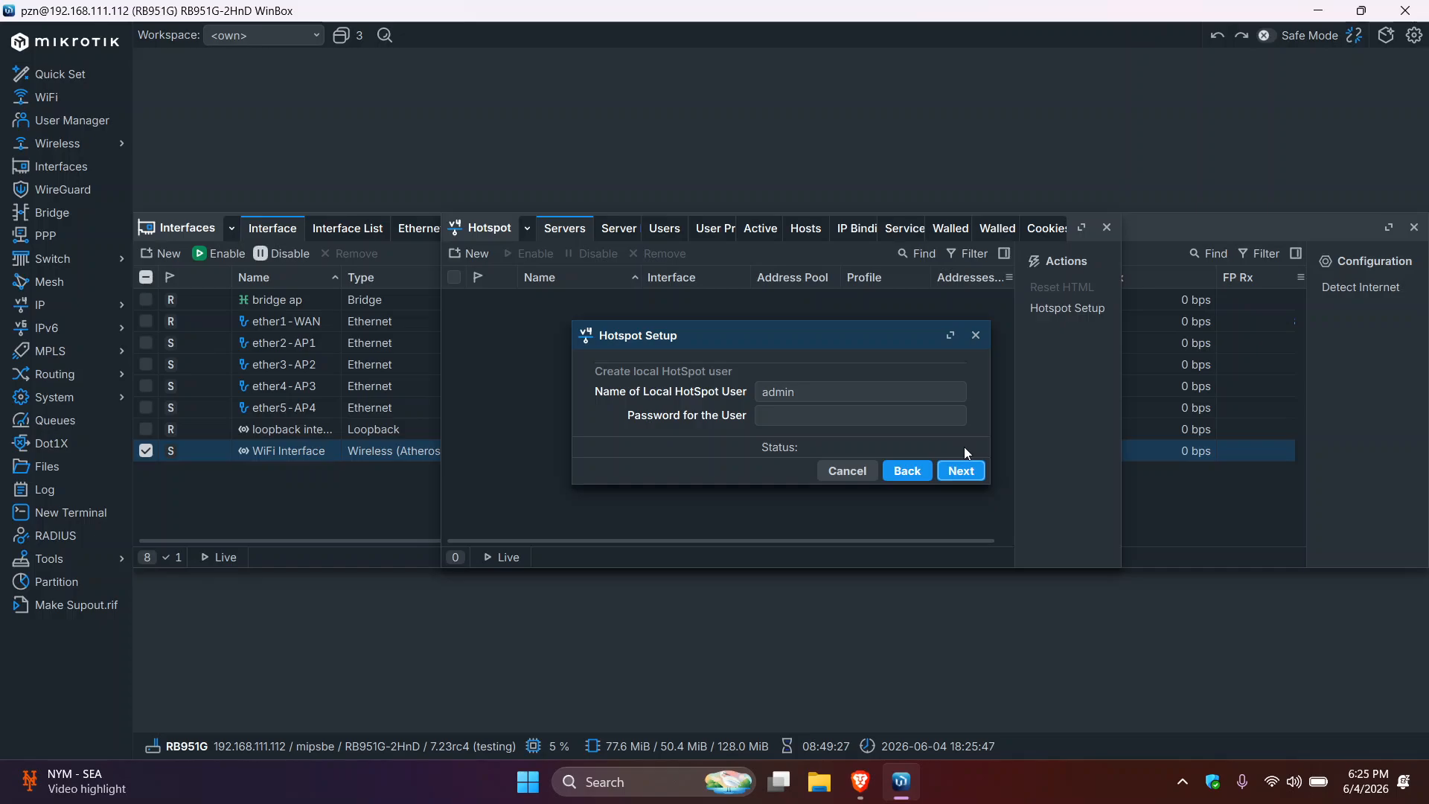
- Keep the default local hotspot user name, enter its password, and finish the wizard
left_click(853, 395)
left_click(800, 424)
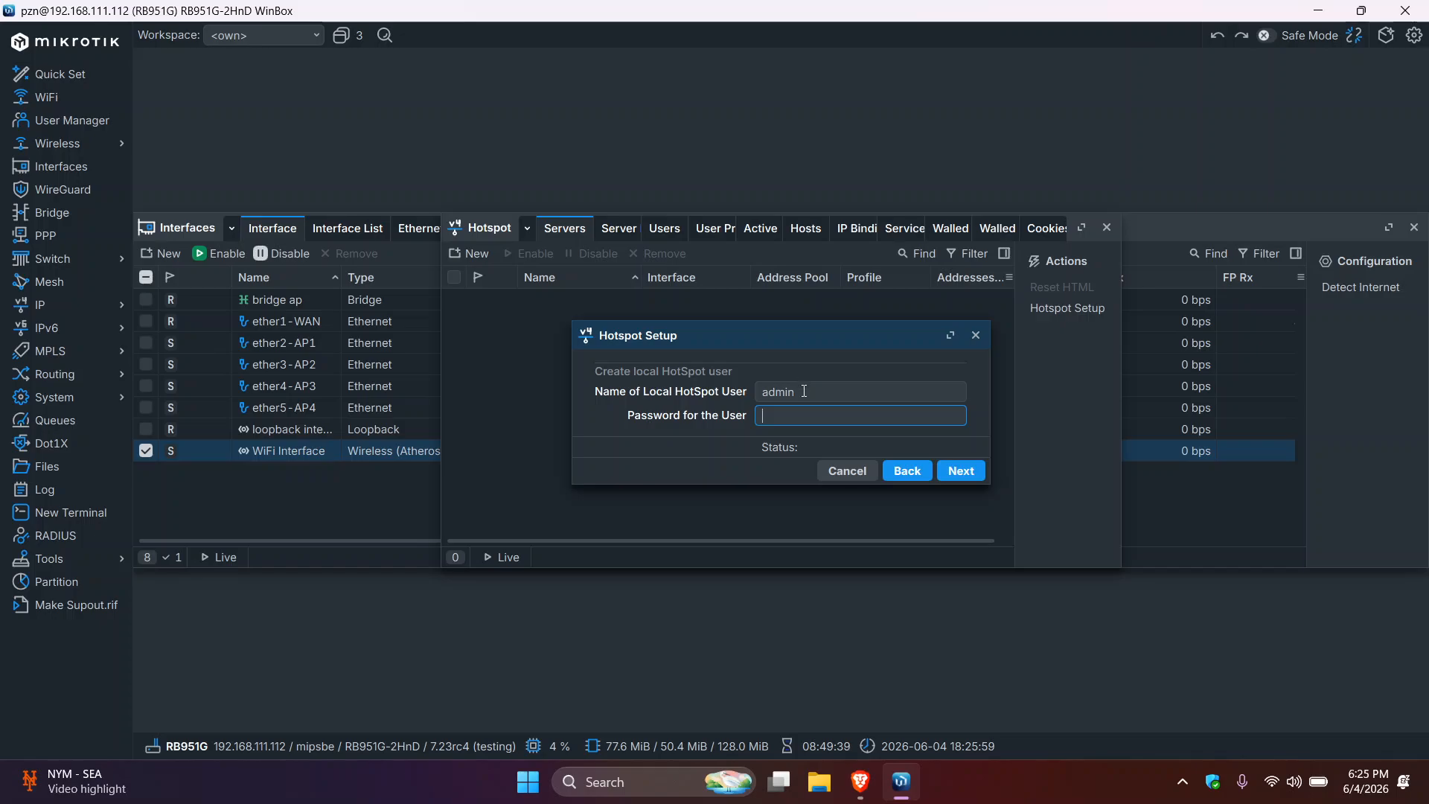
left_click(801, 389)
left_click(780, 419)
type("admin")
left_click(959, 473)
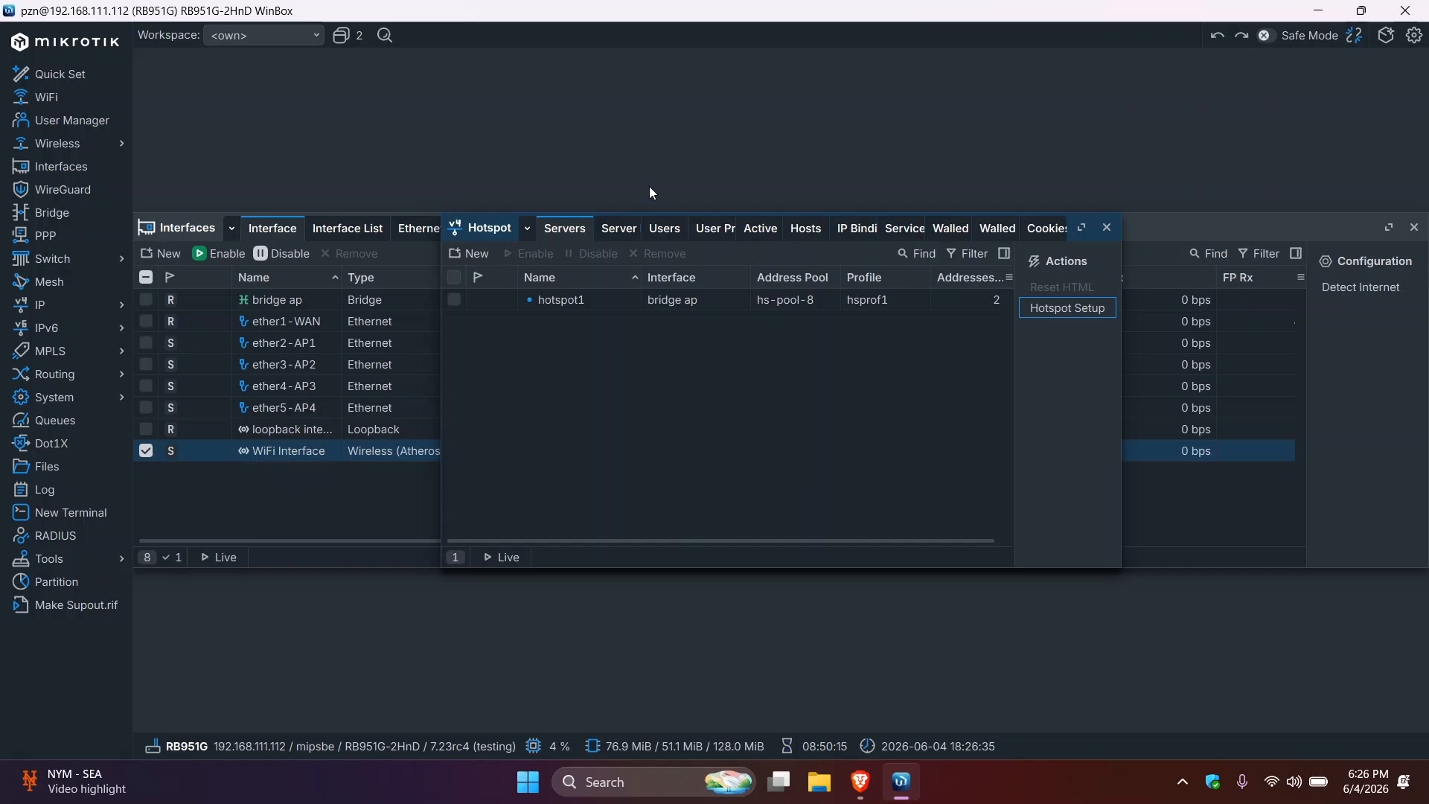
- Look over the existing hotspot user on the Users tab, then switch to User Profiles
left_click(661, 230)
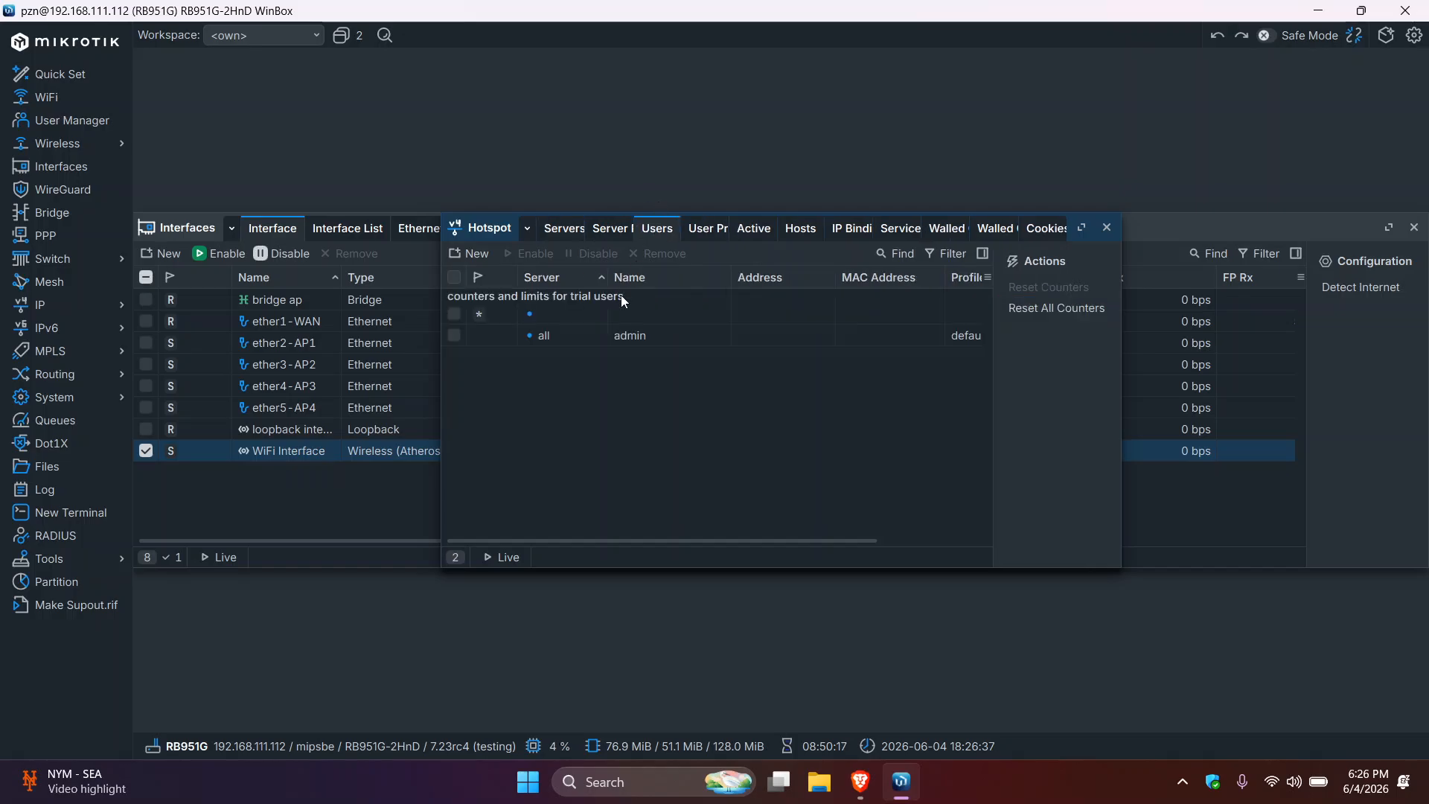
left_click(680, 333)
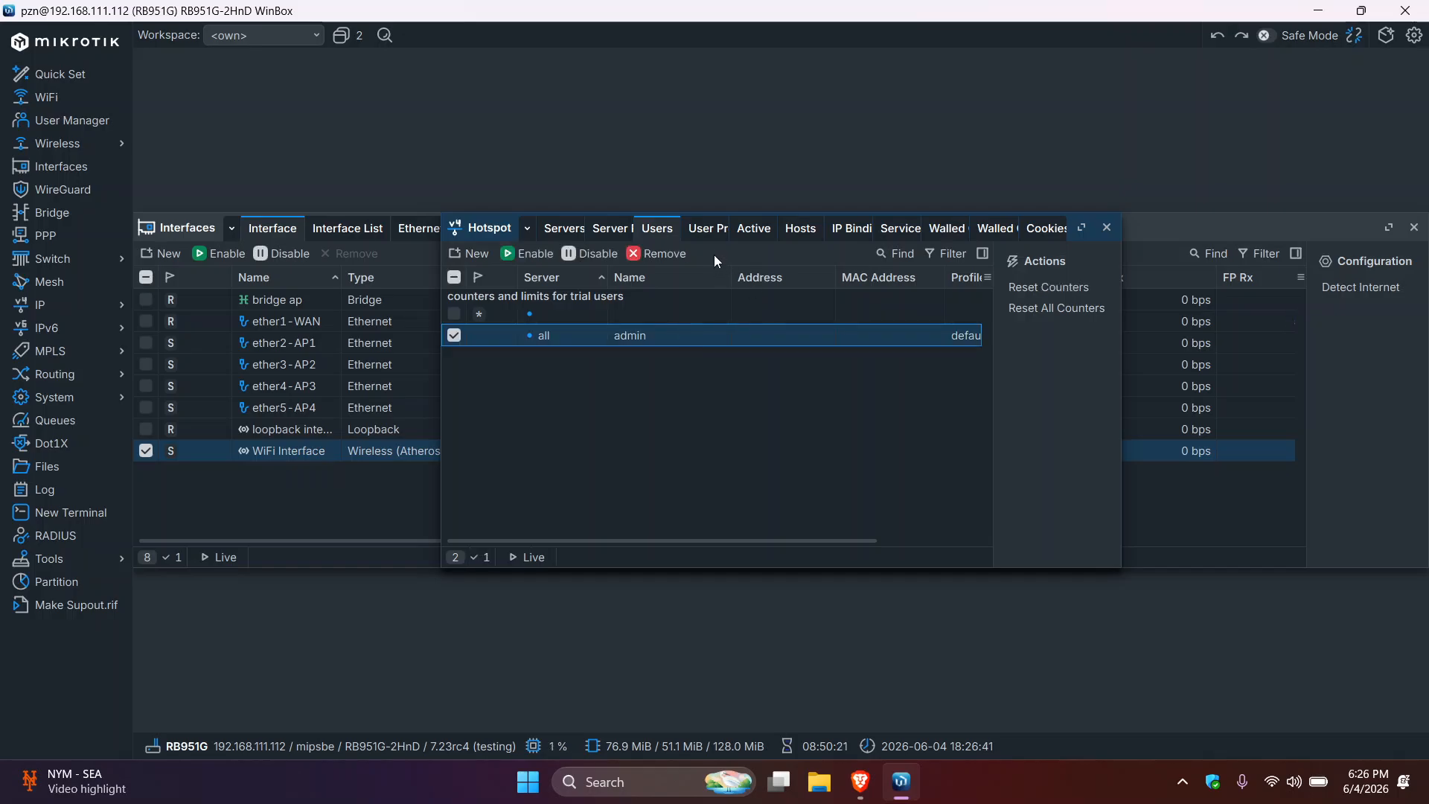
left_click(703, 231)
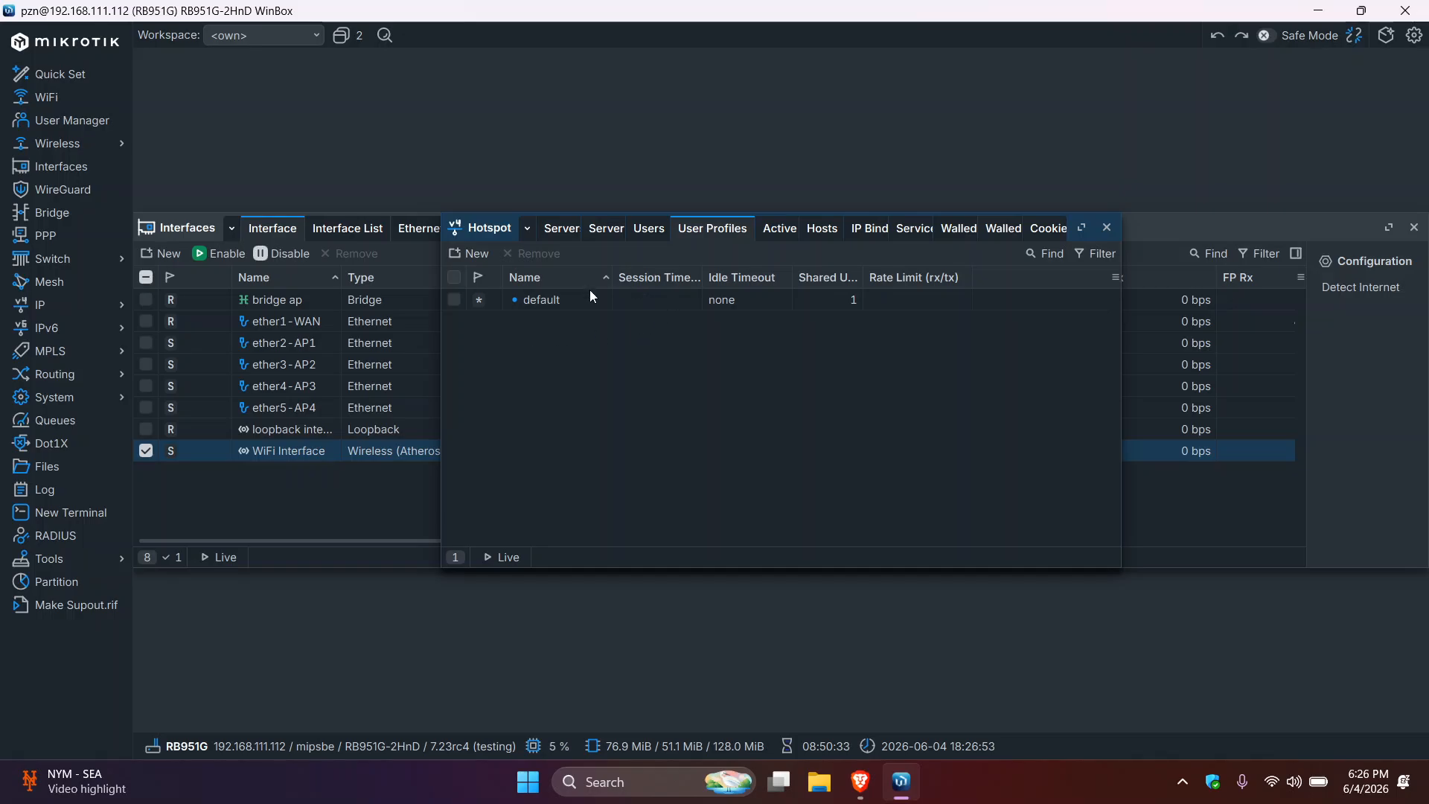
- Create a new hotspot user profile named 1HR
left_click(477, 261)
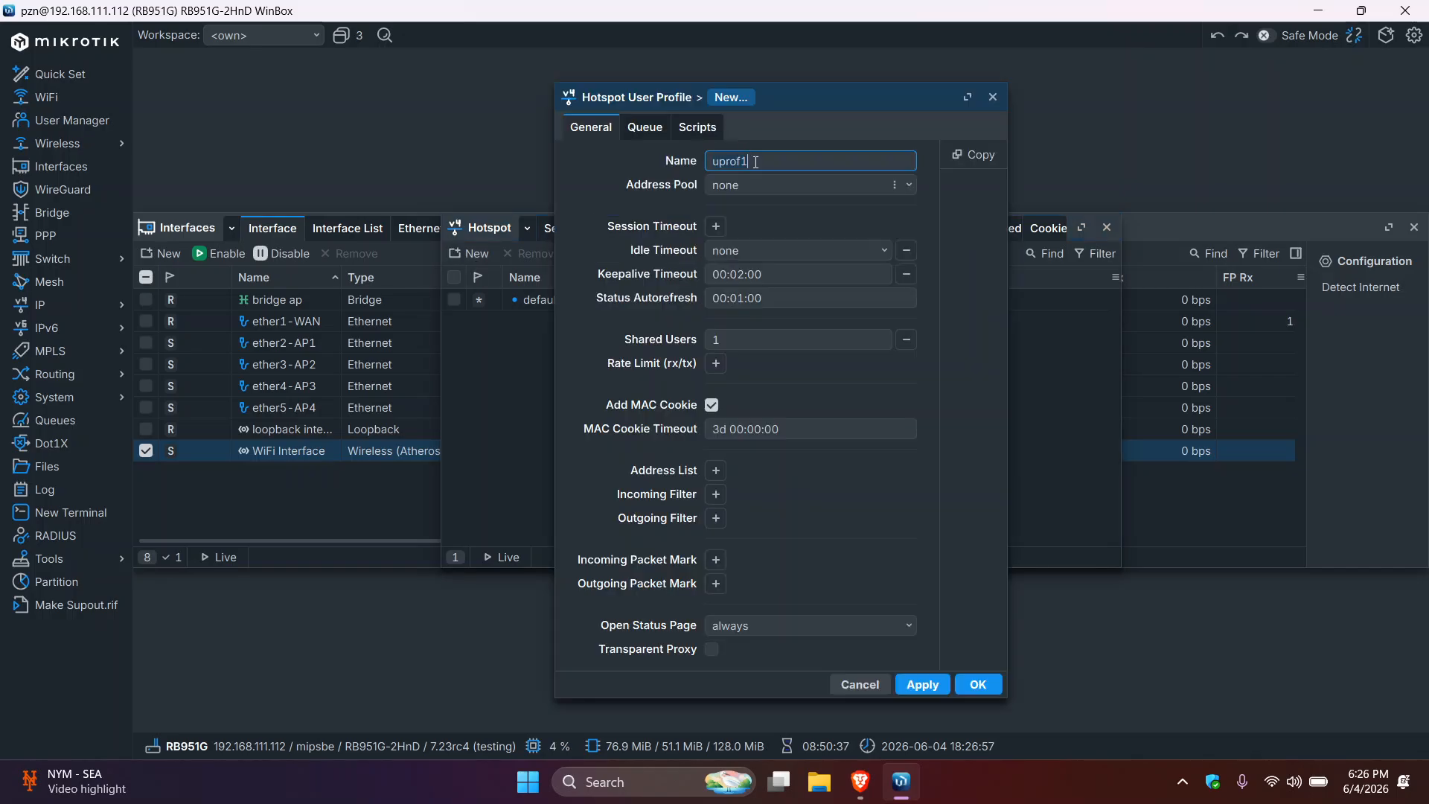
key("ctrl+a")
key("BackSpace")
type("1HR")
left_click(908, 186)
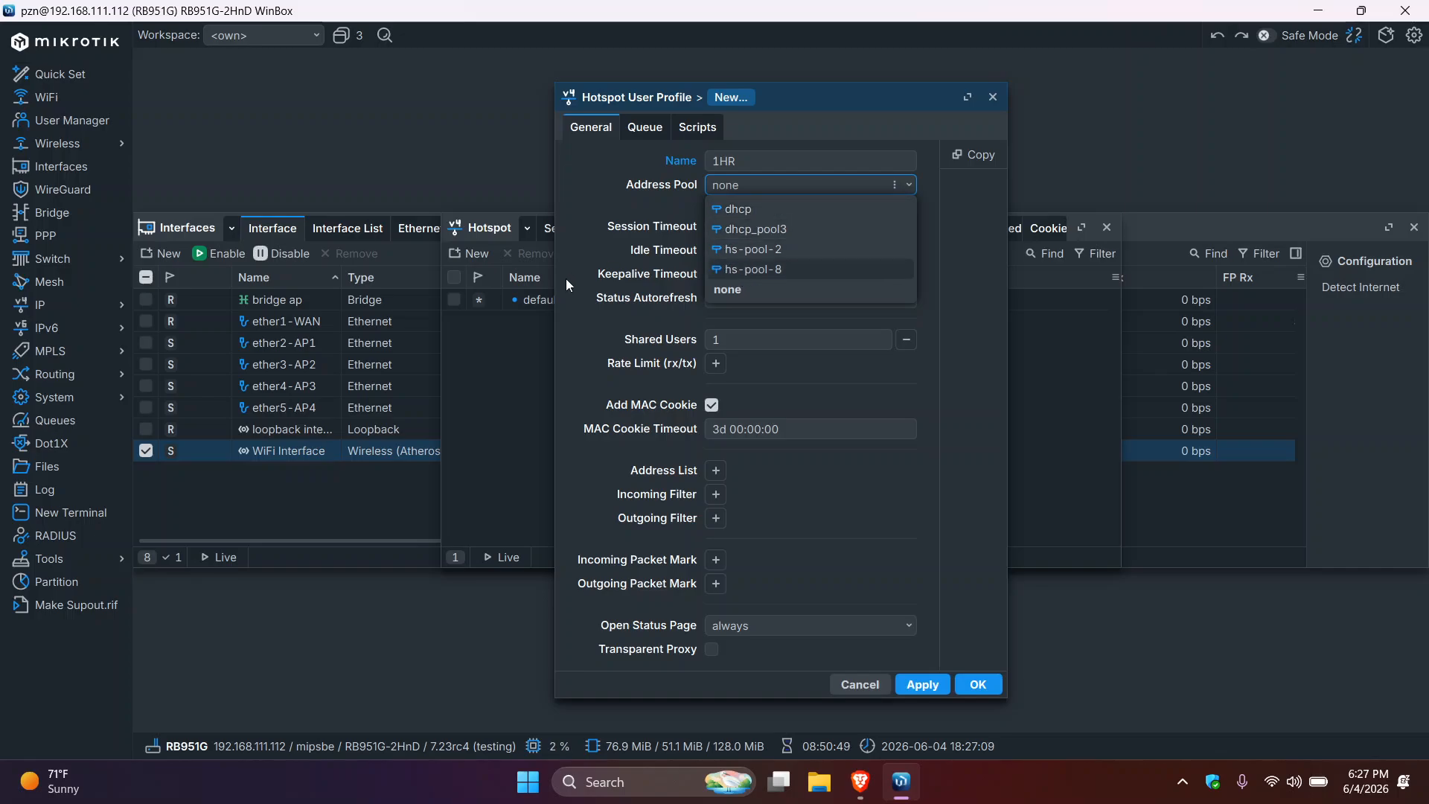
left_click(459, 367)
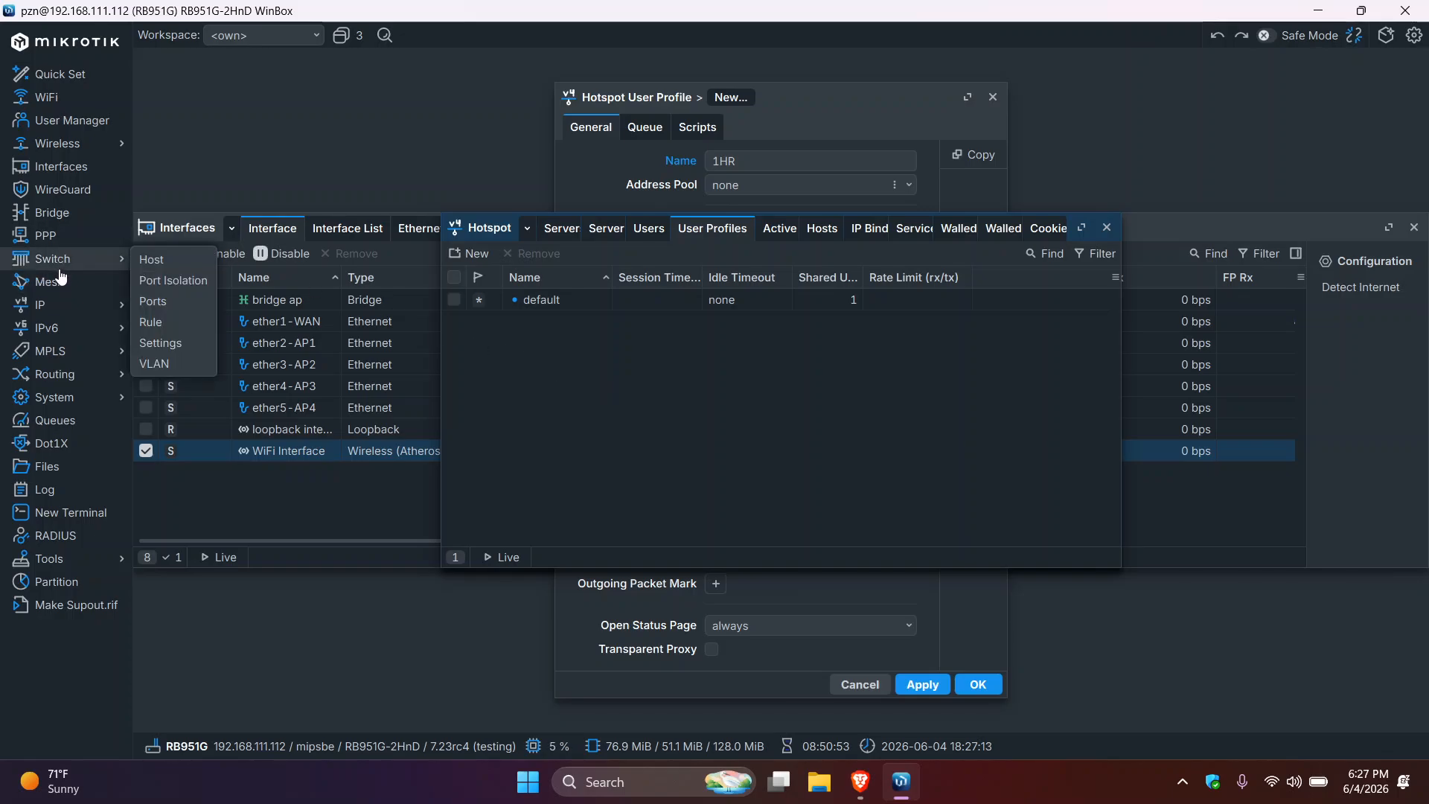
- View the dhcp1 server's network 192.168.110.0/24 under IP > DHCP Server Networks
mouse_move(74, 309)
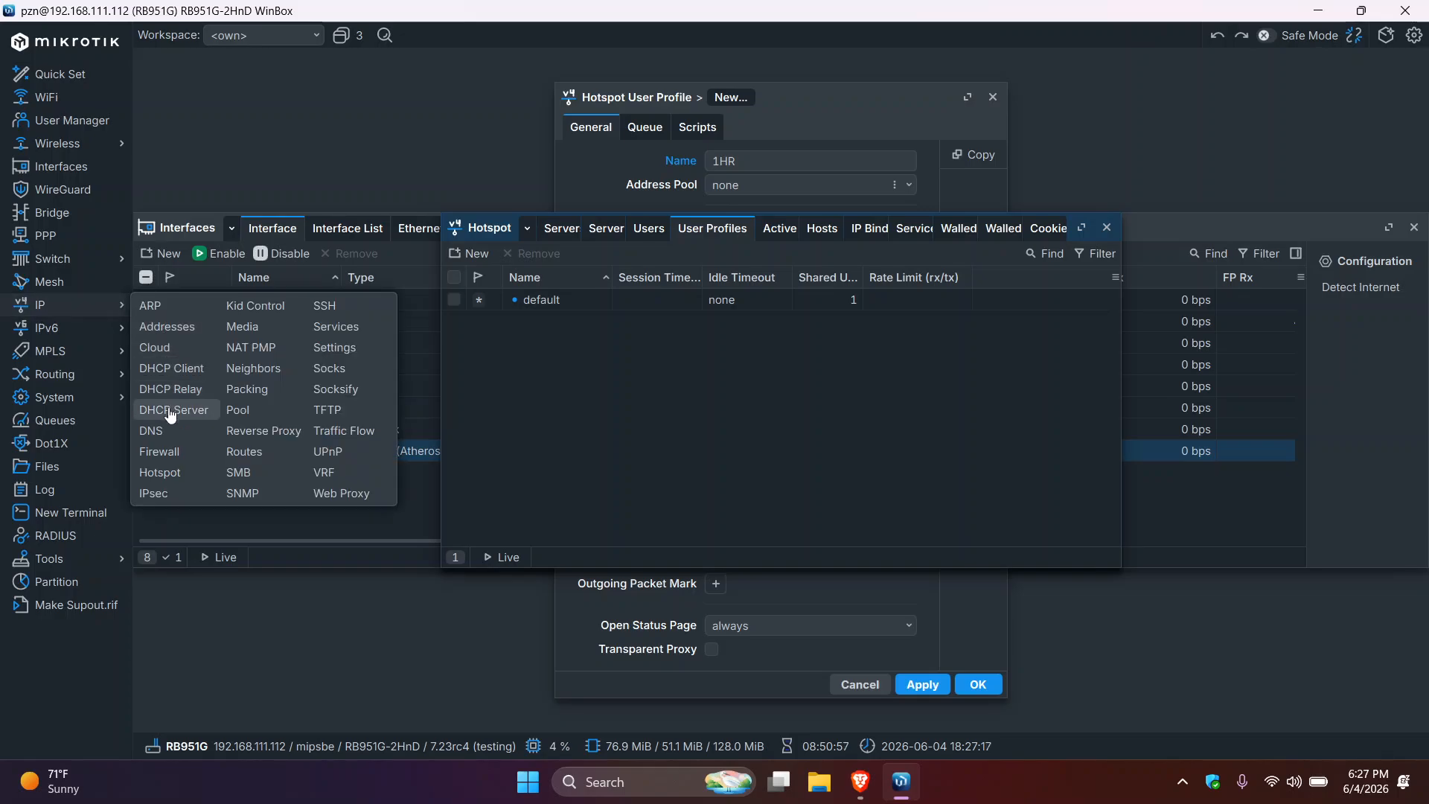
left_click(170, 410)
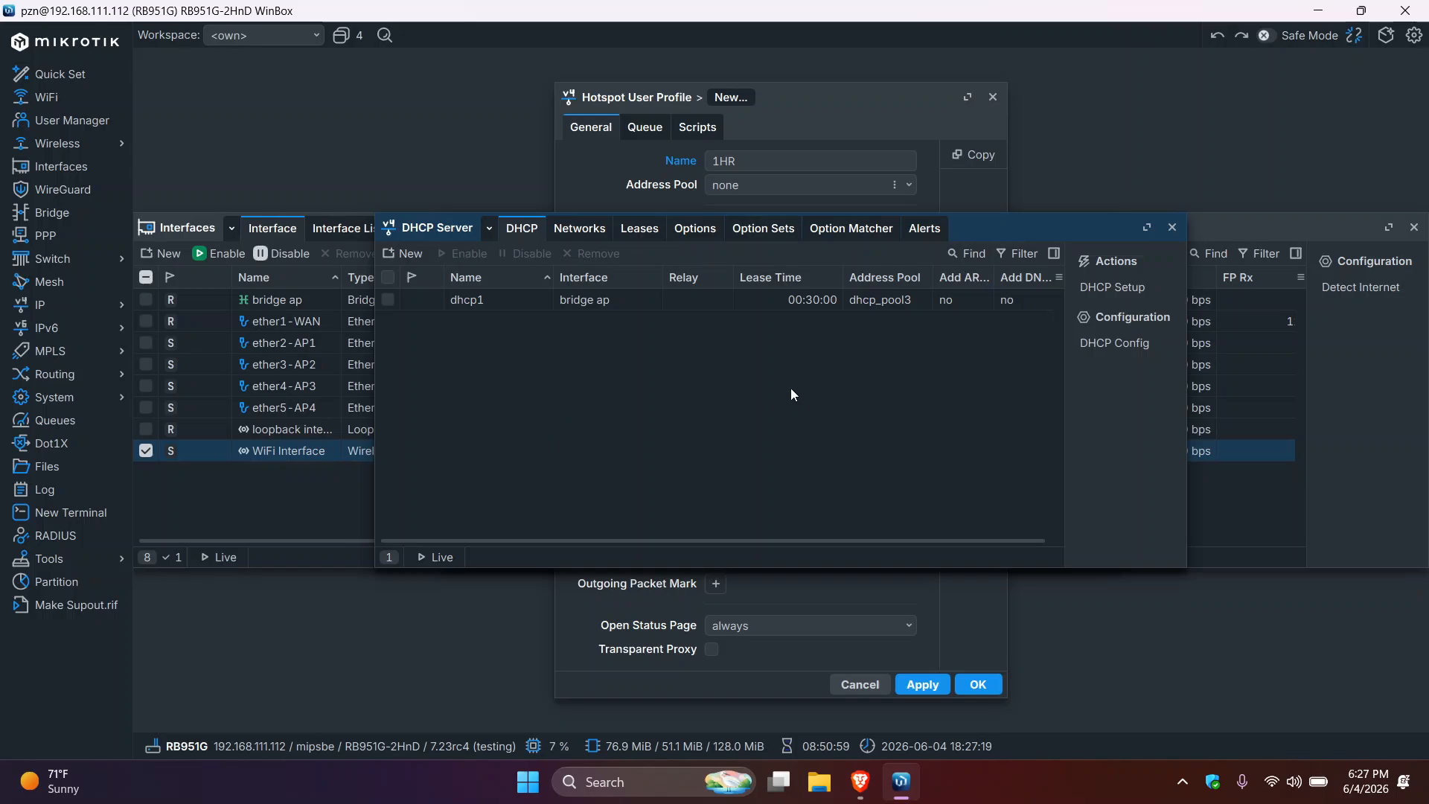
left_click(875, 305)
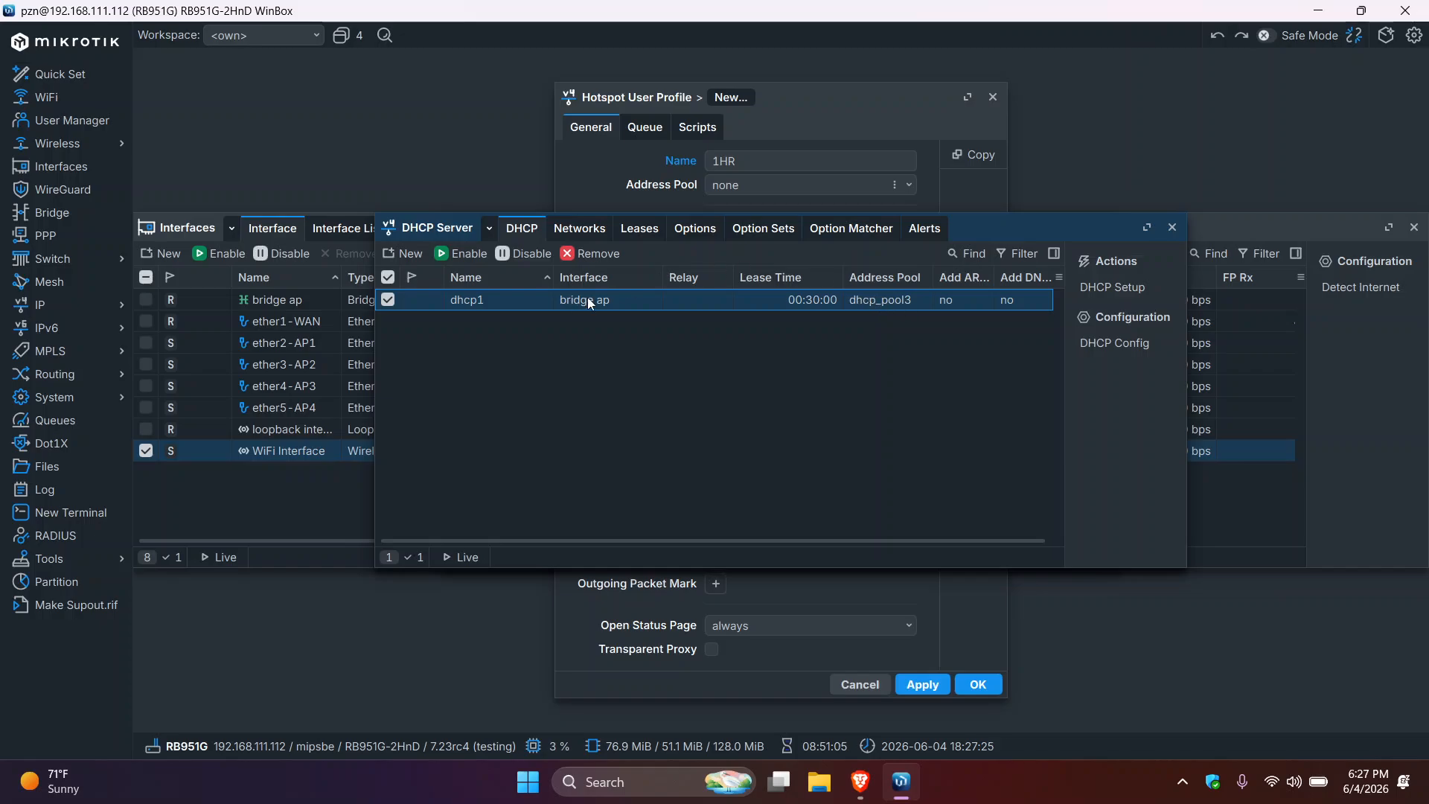
left_click(579, 228)
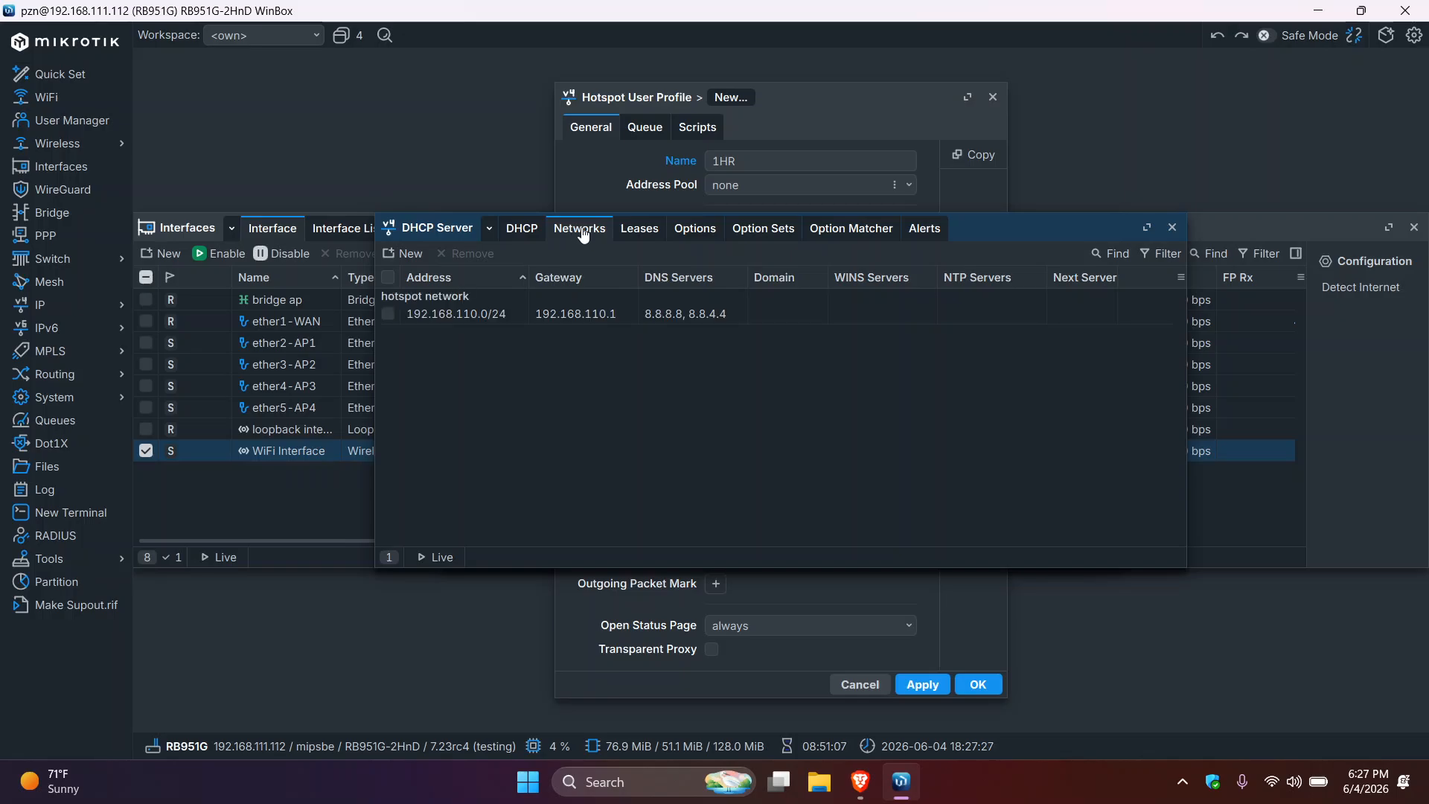
- Give the 1HR profile address pool dhcp_pool3 and keep shared users at 1
left_click(806, 112)
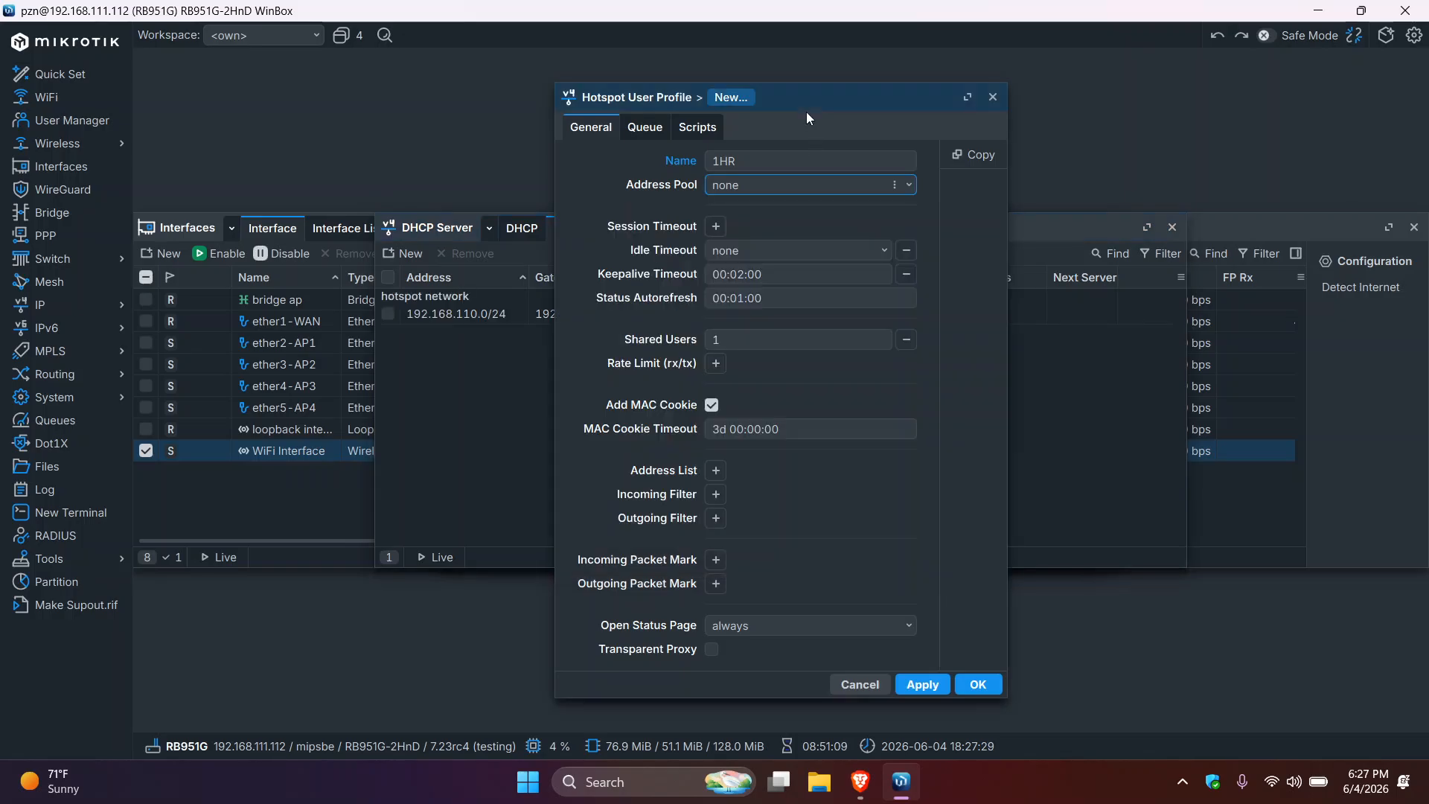
left_click(907, 184)
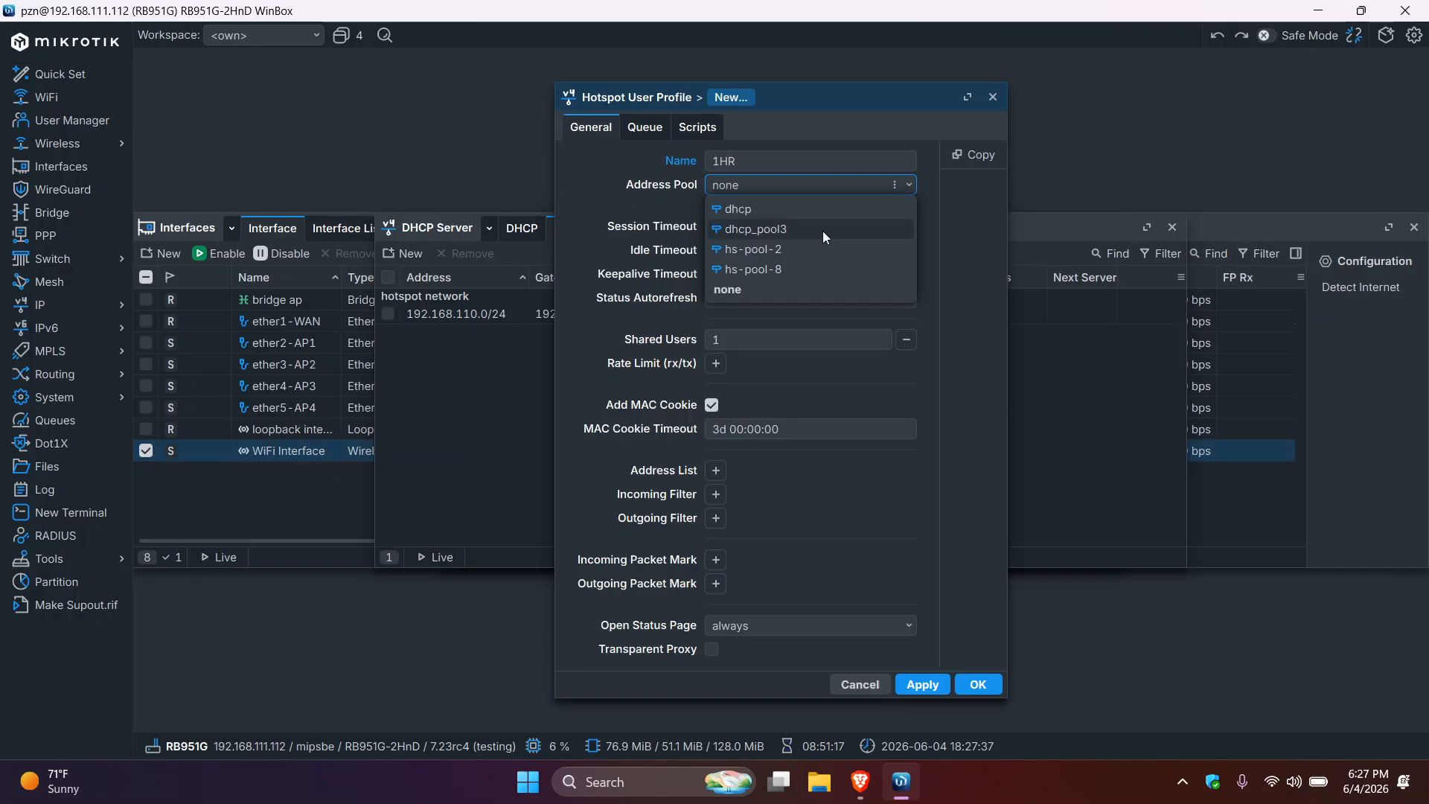
left_click(797, 228)
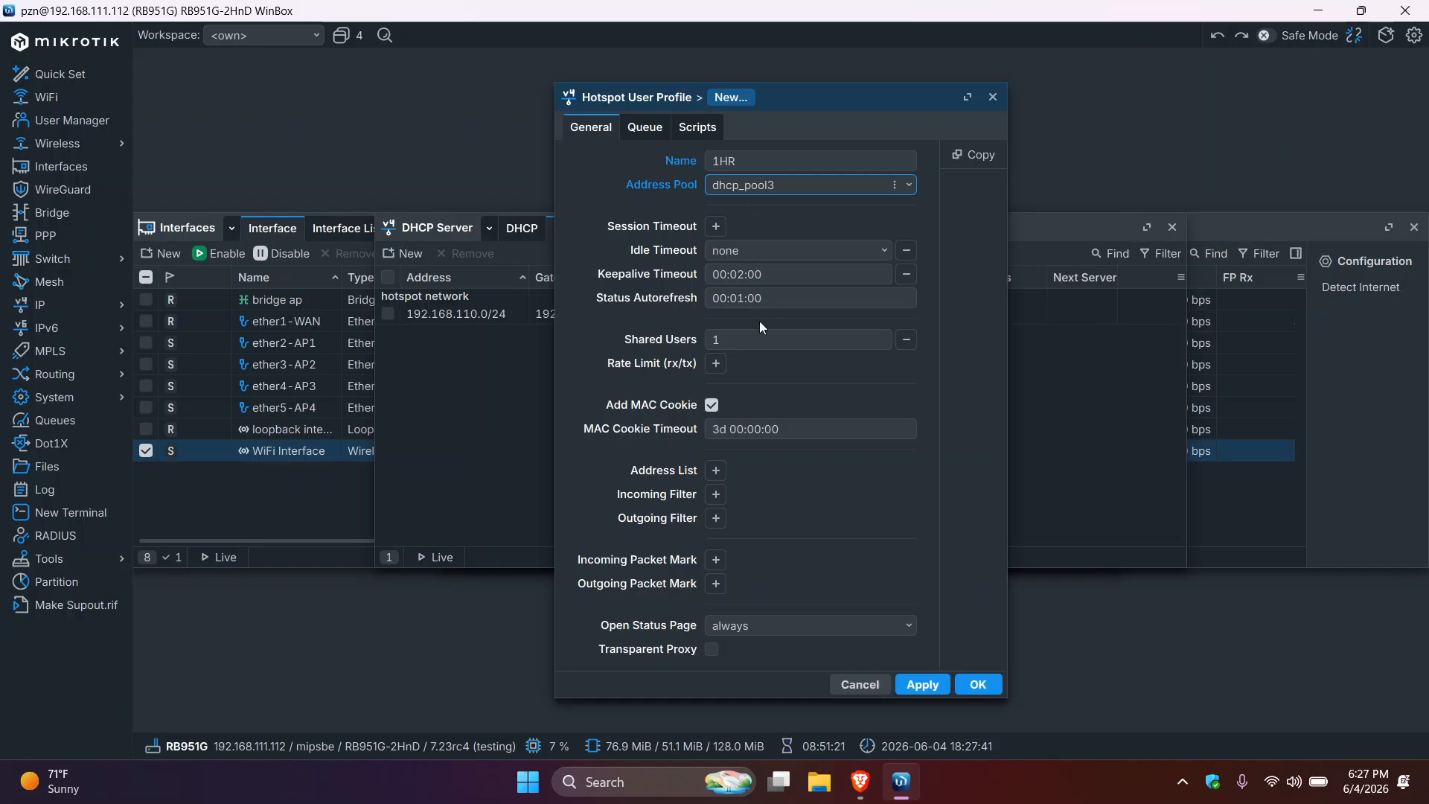
left_click(756, 341)
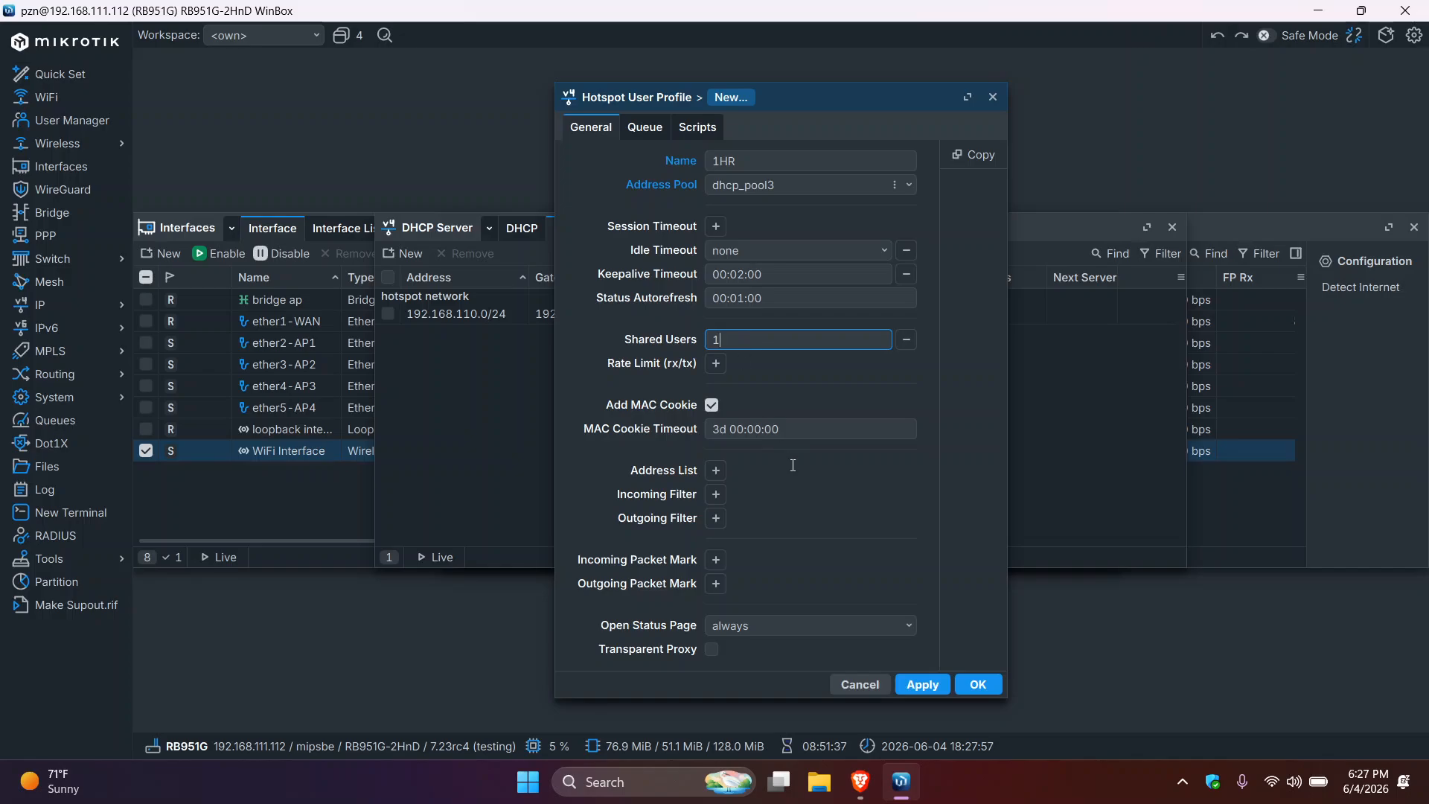
- Give the 1HR profile a 00:01:00 session timeout, keep idle timeout at none, and apply
left_click(716, 227)
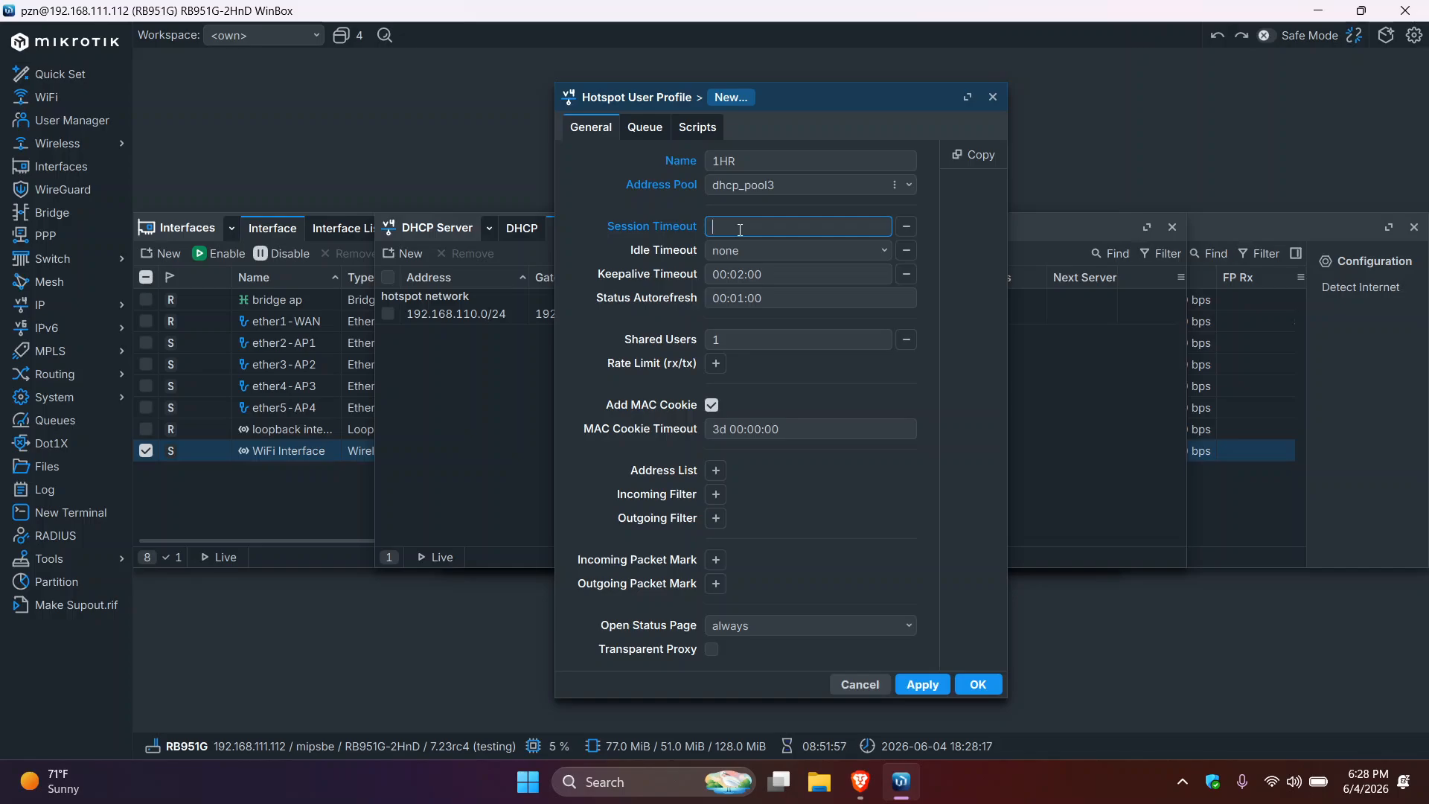
type("00:")
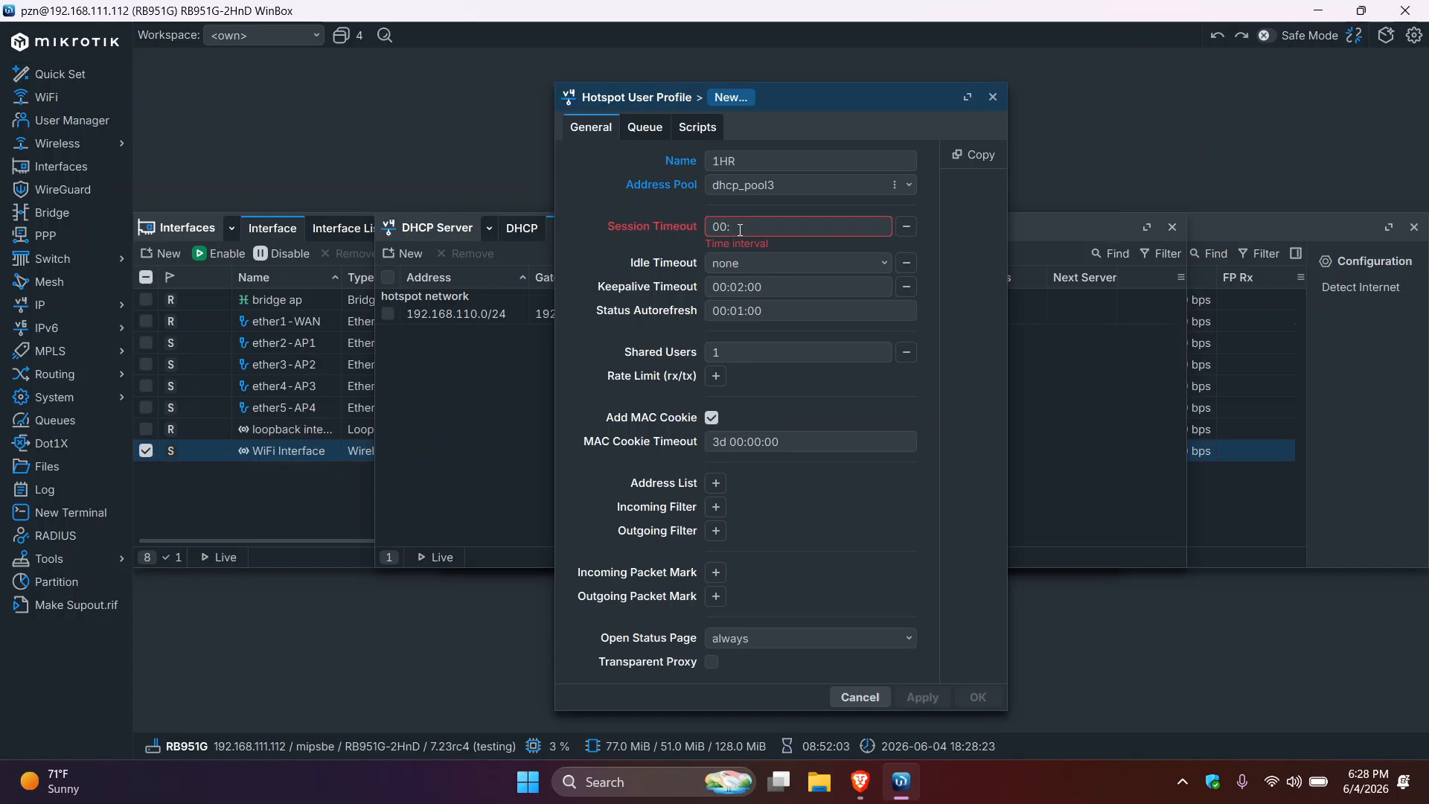
type("01:00")
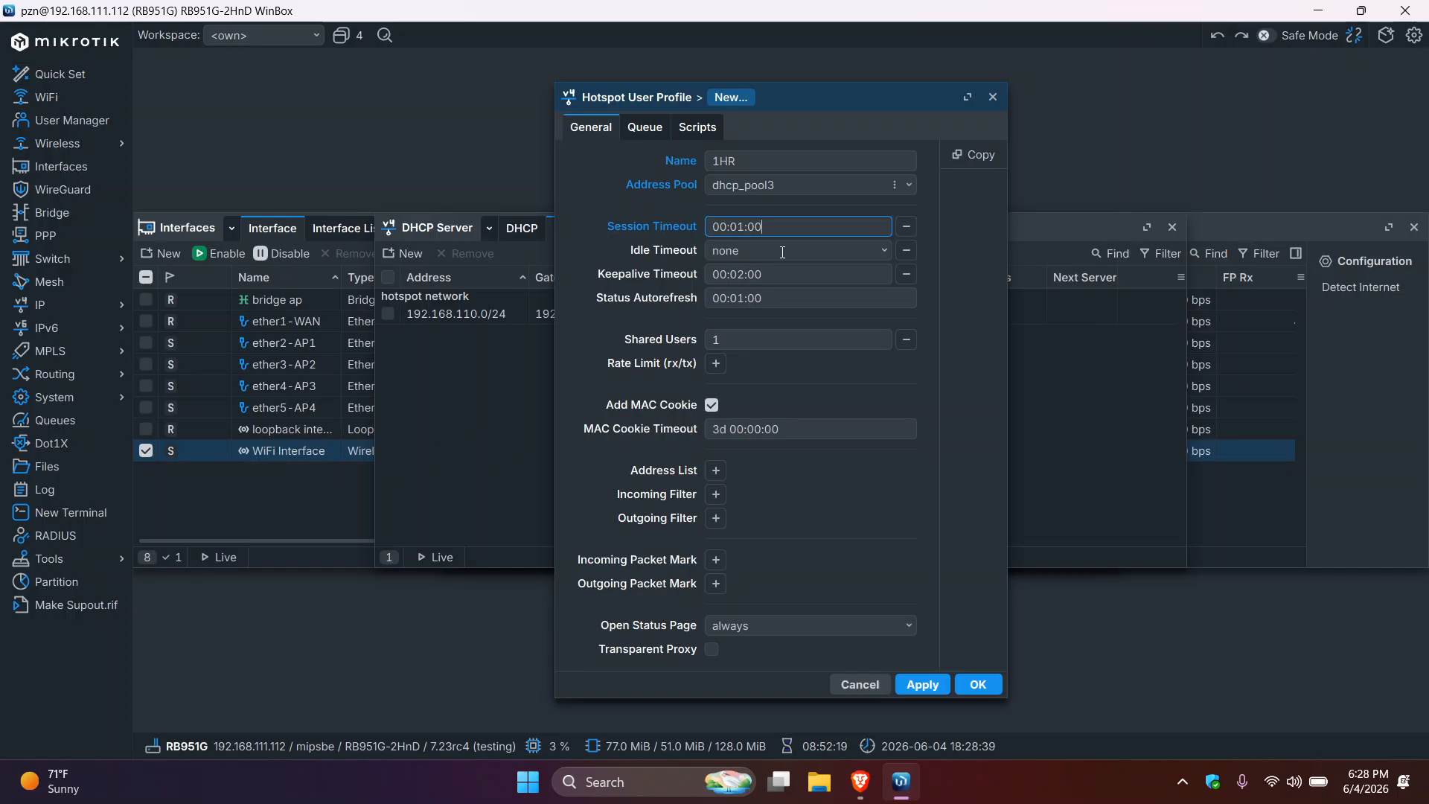
left_click(879, 255)
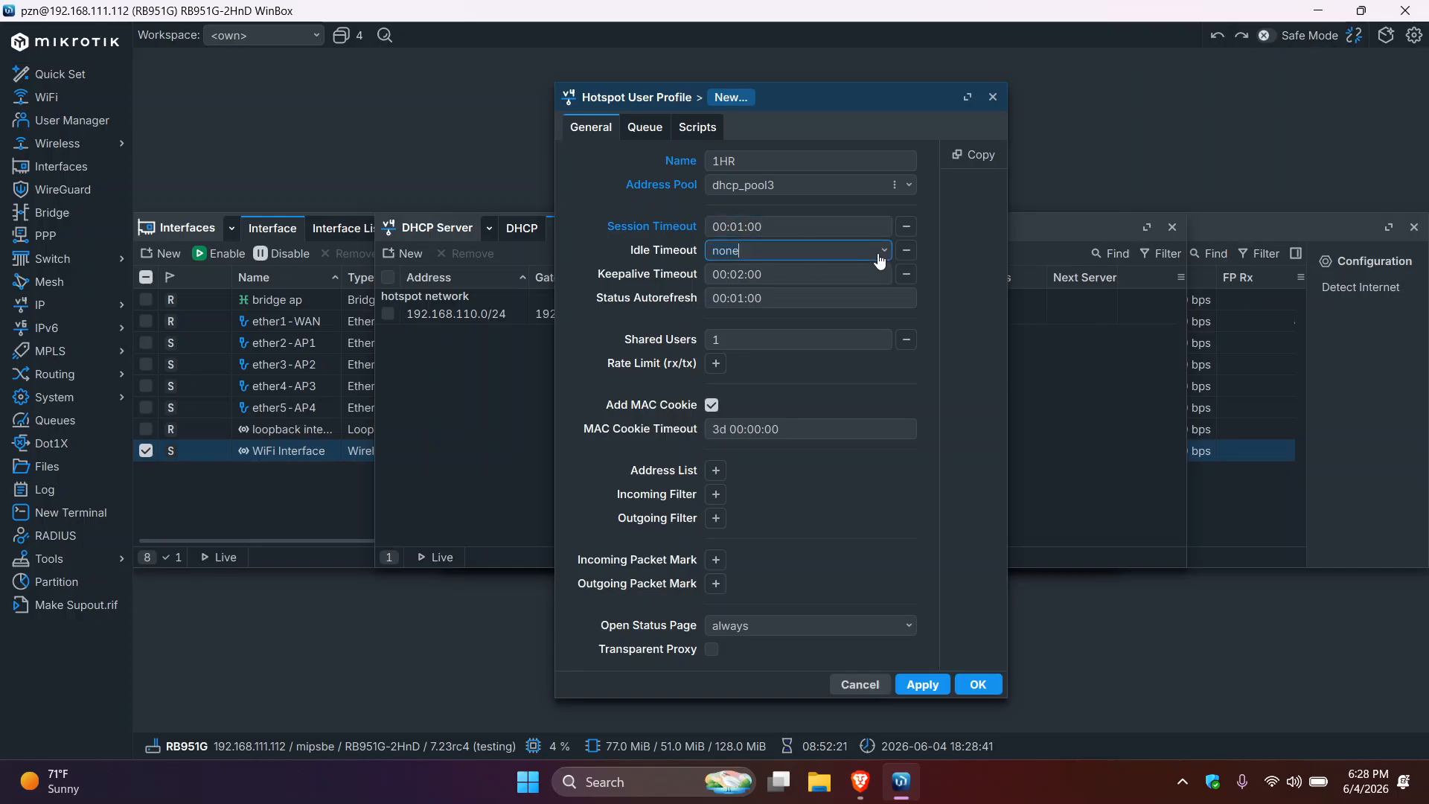
left_click(881, 268)
left_click(929, 687)
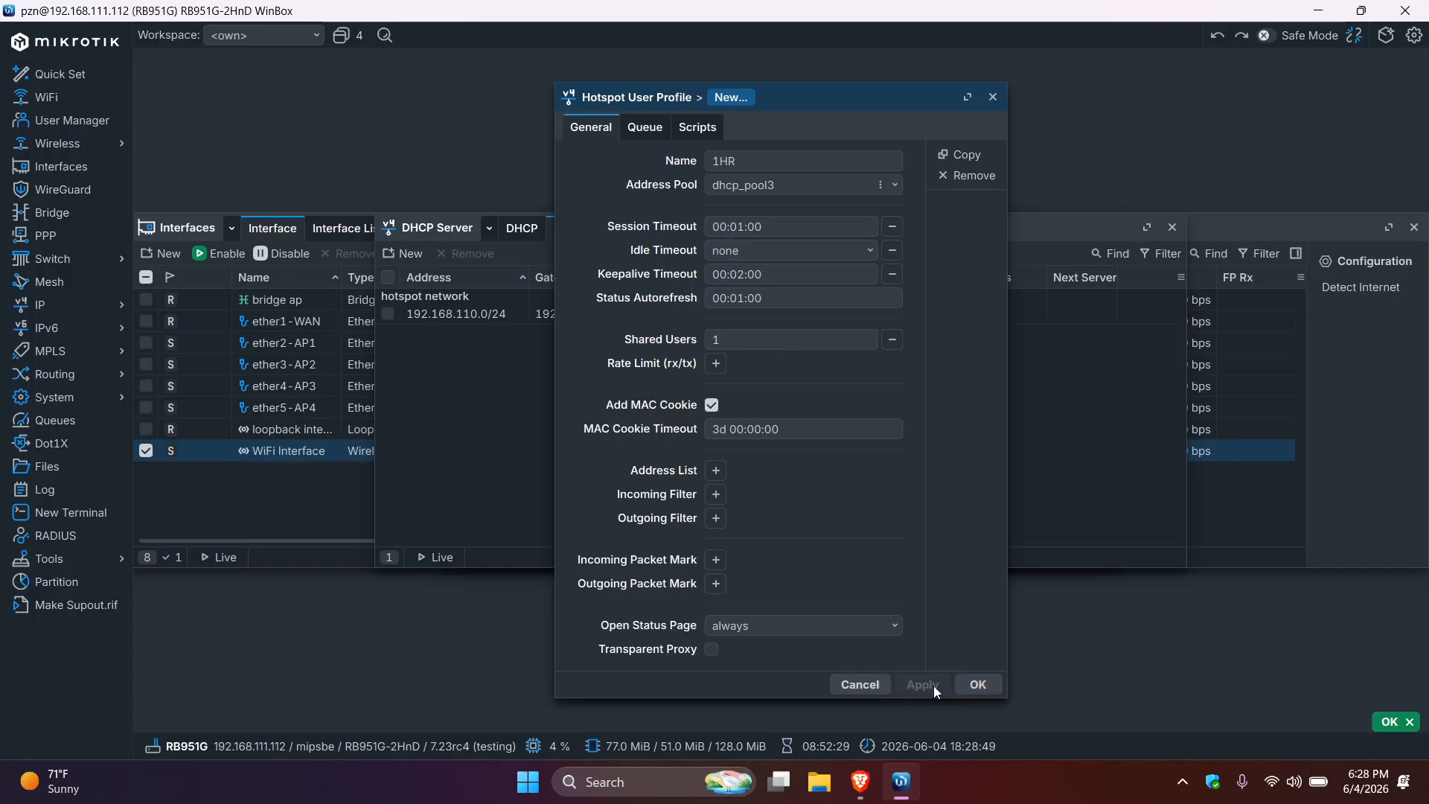
- Close the saved 1HR profile and the DHCP Server window, then go to Hotspot Users
left_click(975, 684)
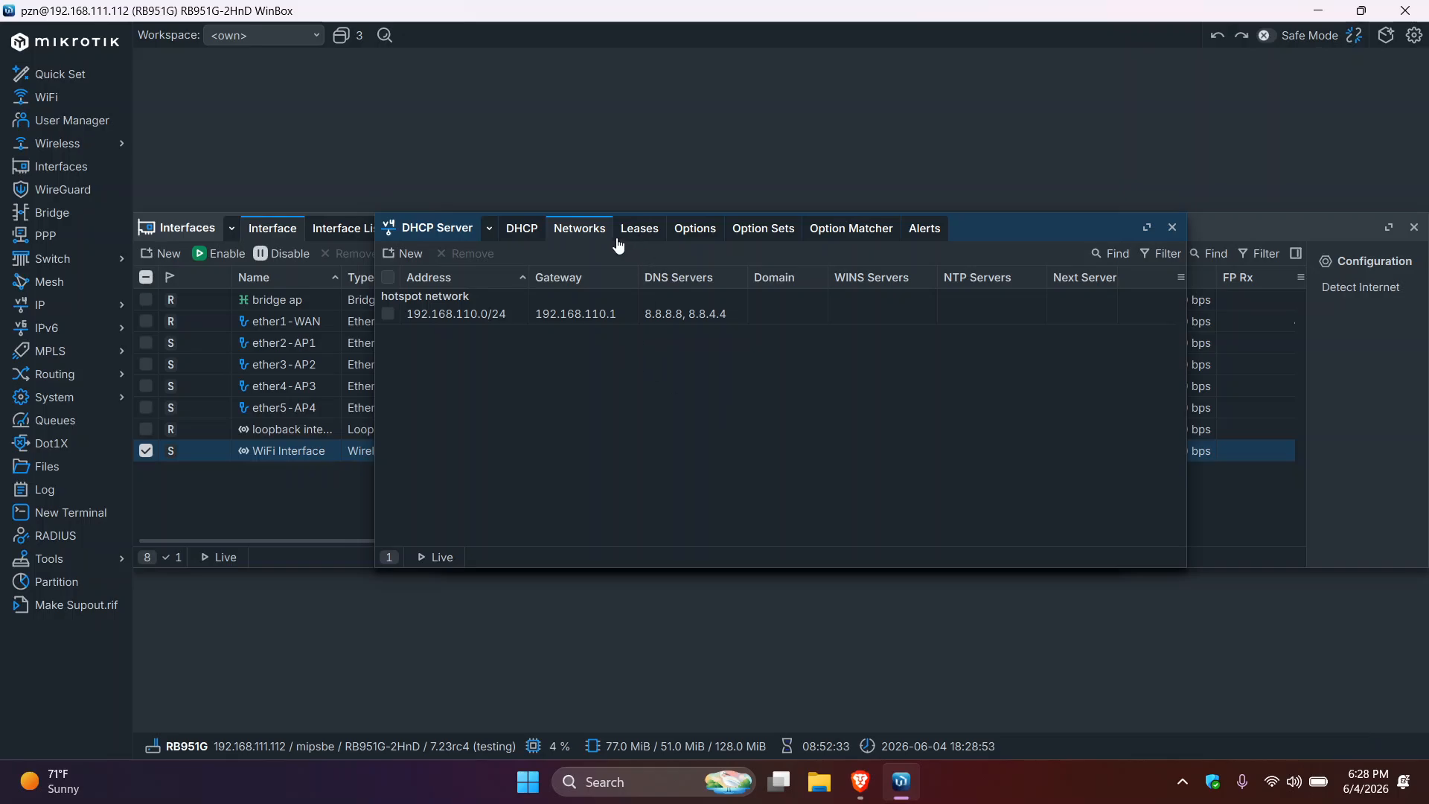
left_click(1172, 227)
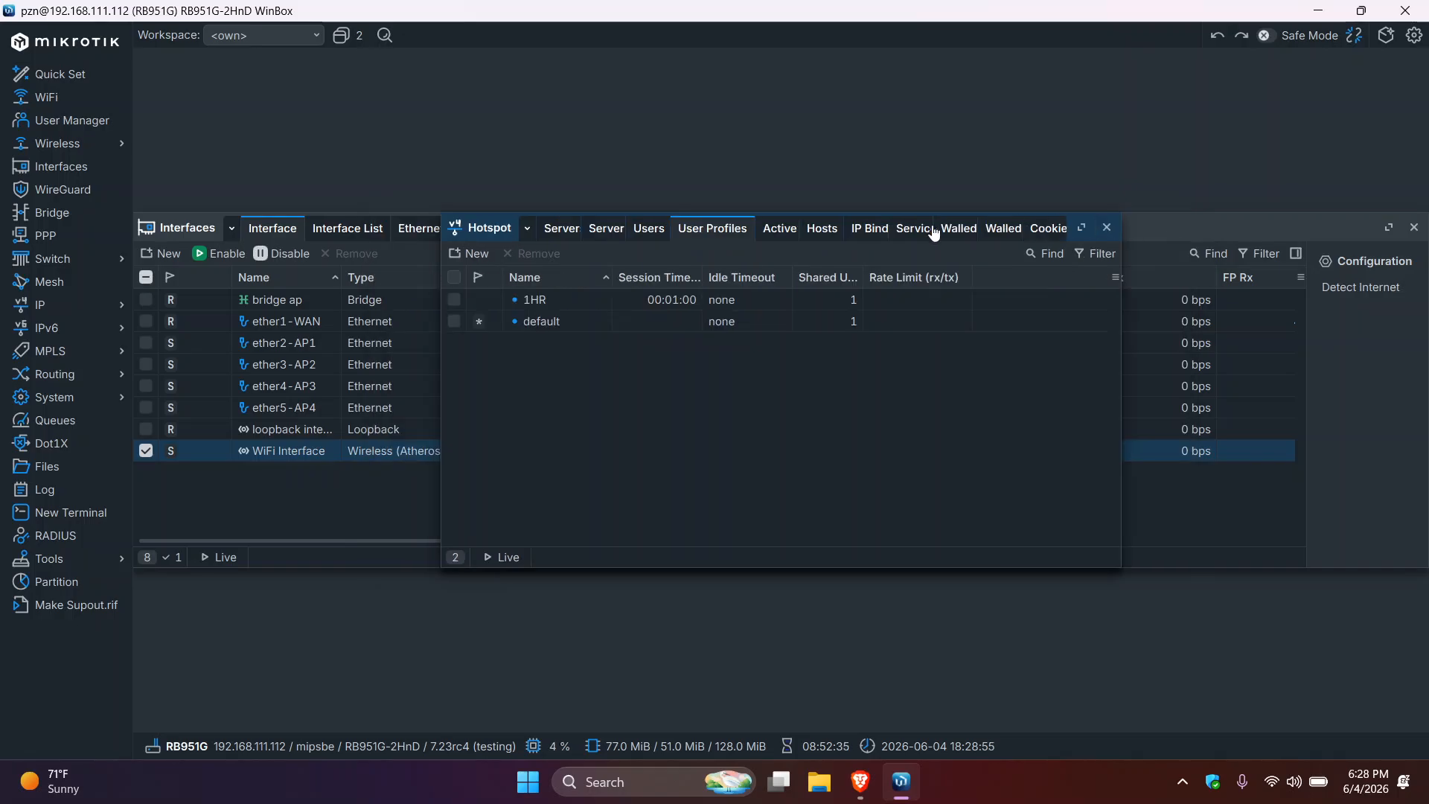
left_click(553, 299)
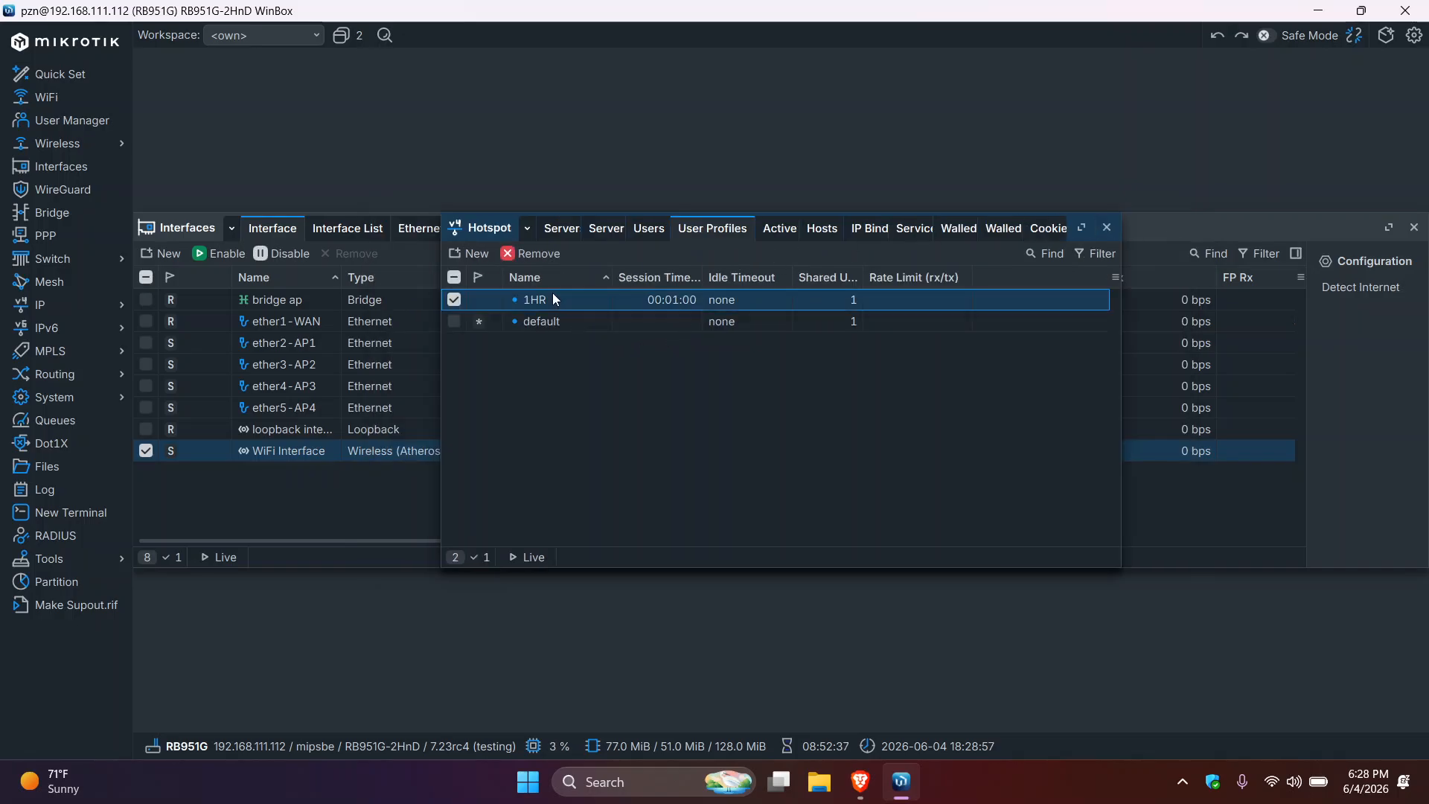
left_click(648, 227)
left_click(470, 254)
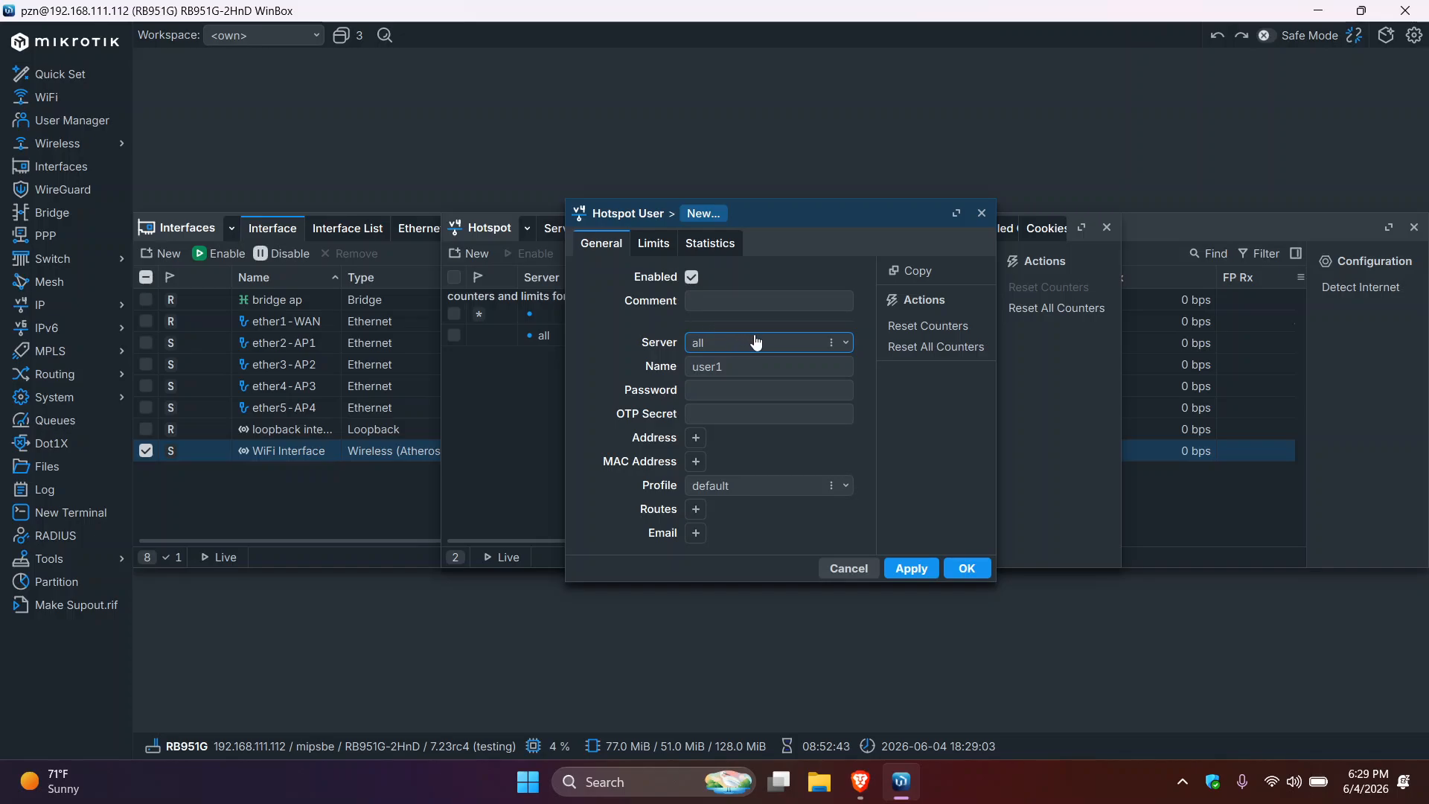
left_click(982, 214)
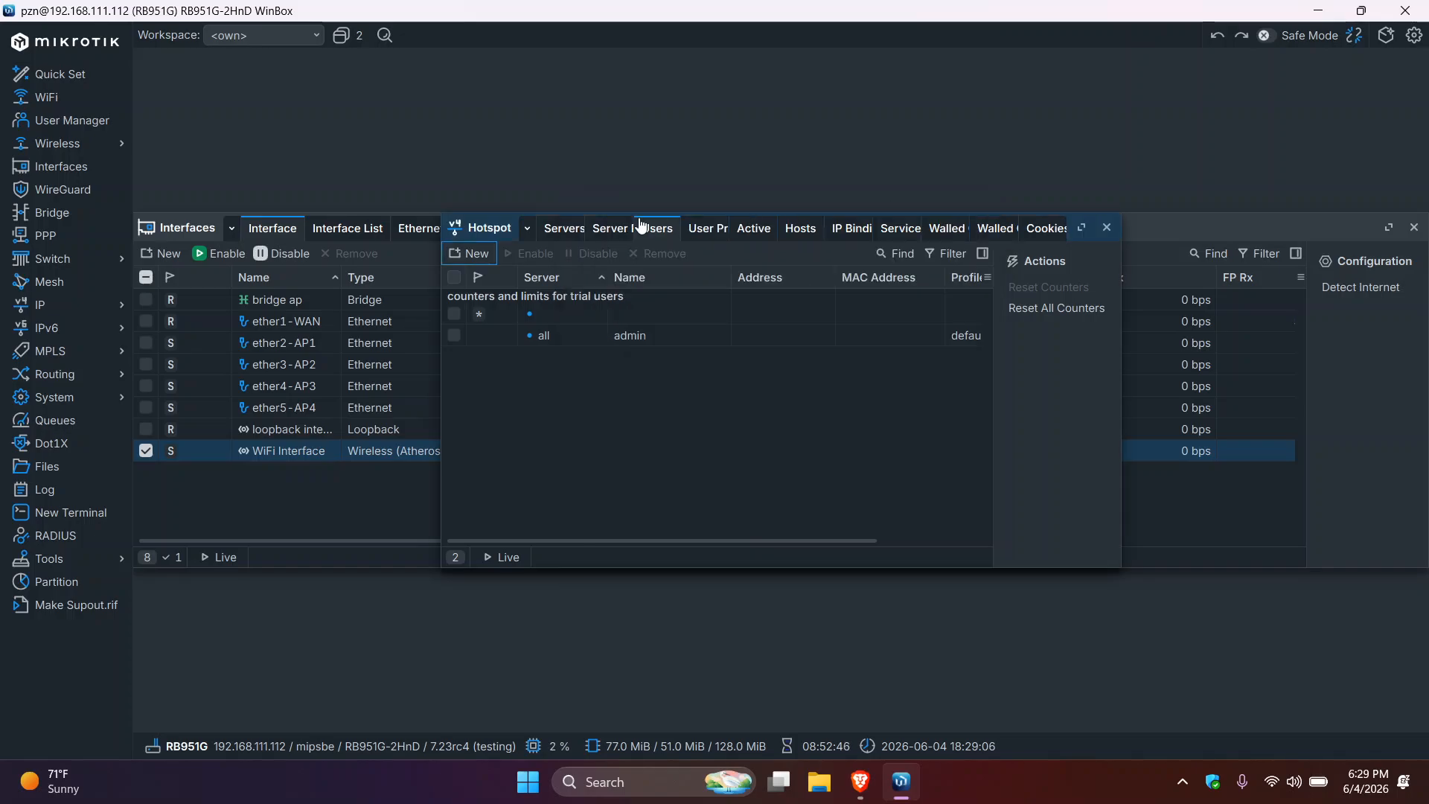
- Create a hotspot user on server hotspot1 with profile 1HR, then close the Hotspot and Interfaces windows
left_click(471, 255)
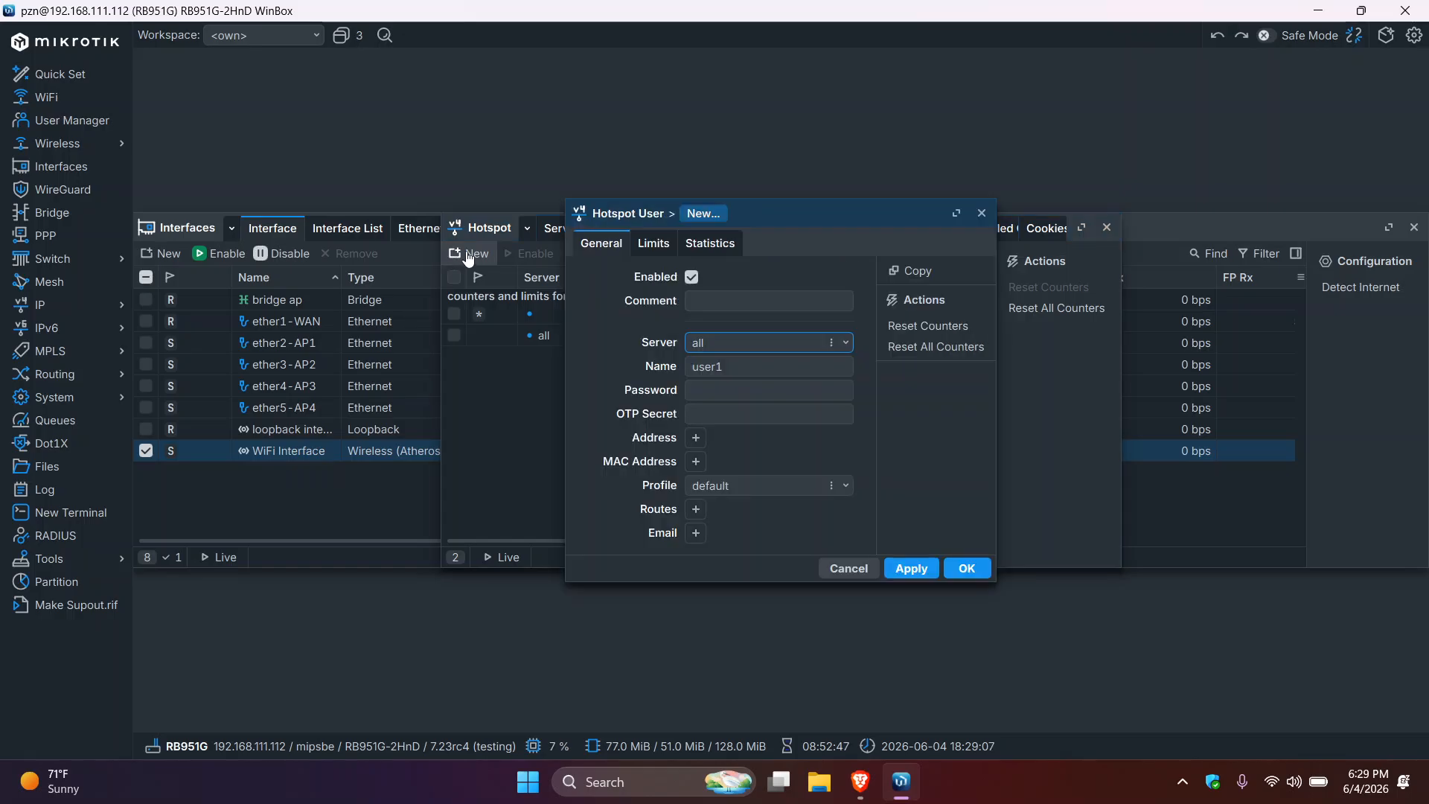
left_click(845, 344)
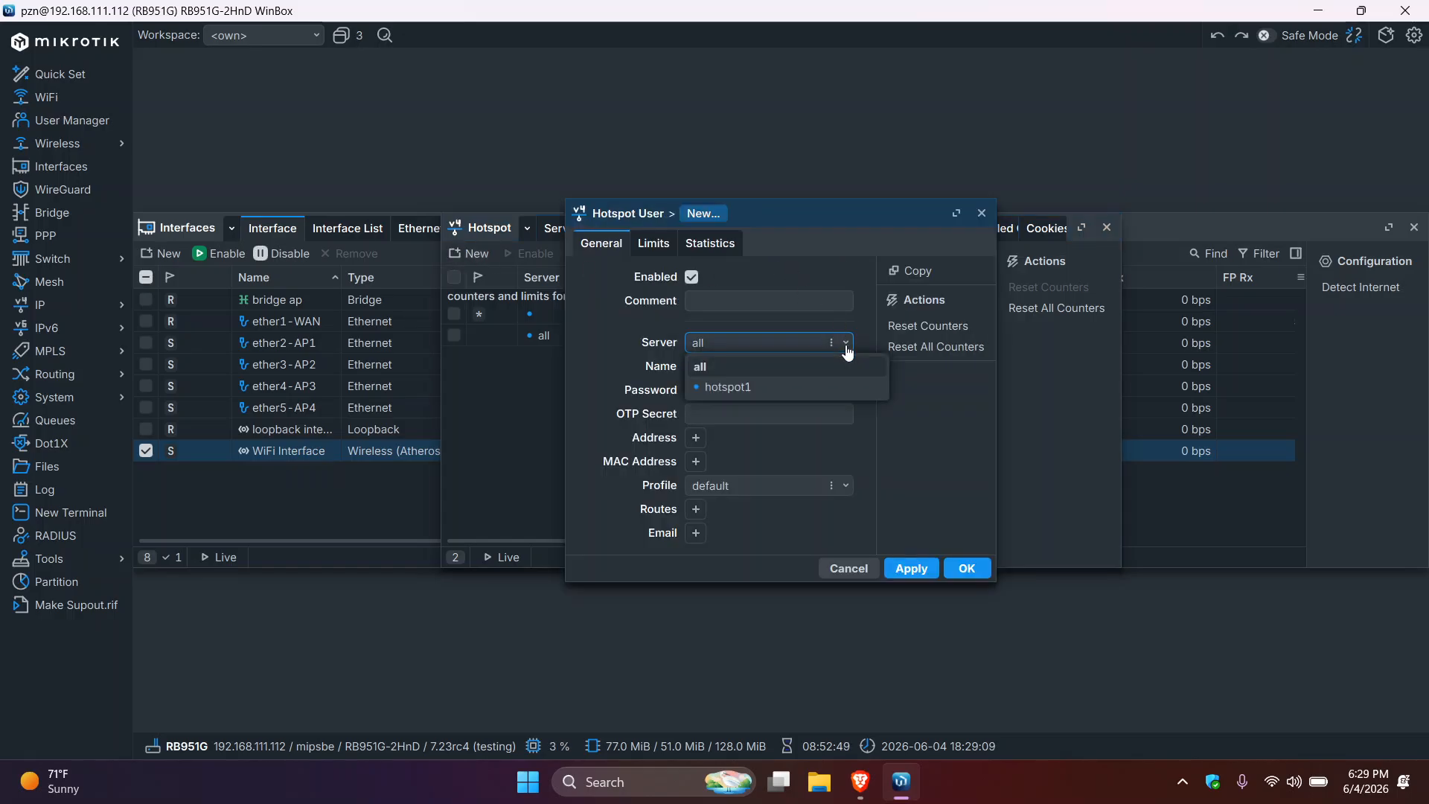
left_click(769, 388)
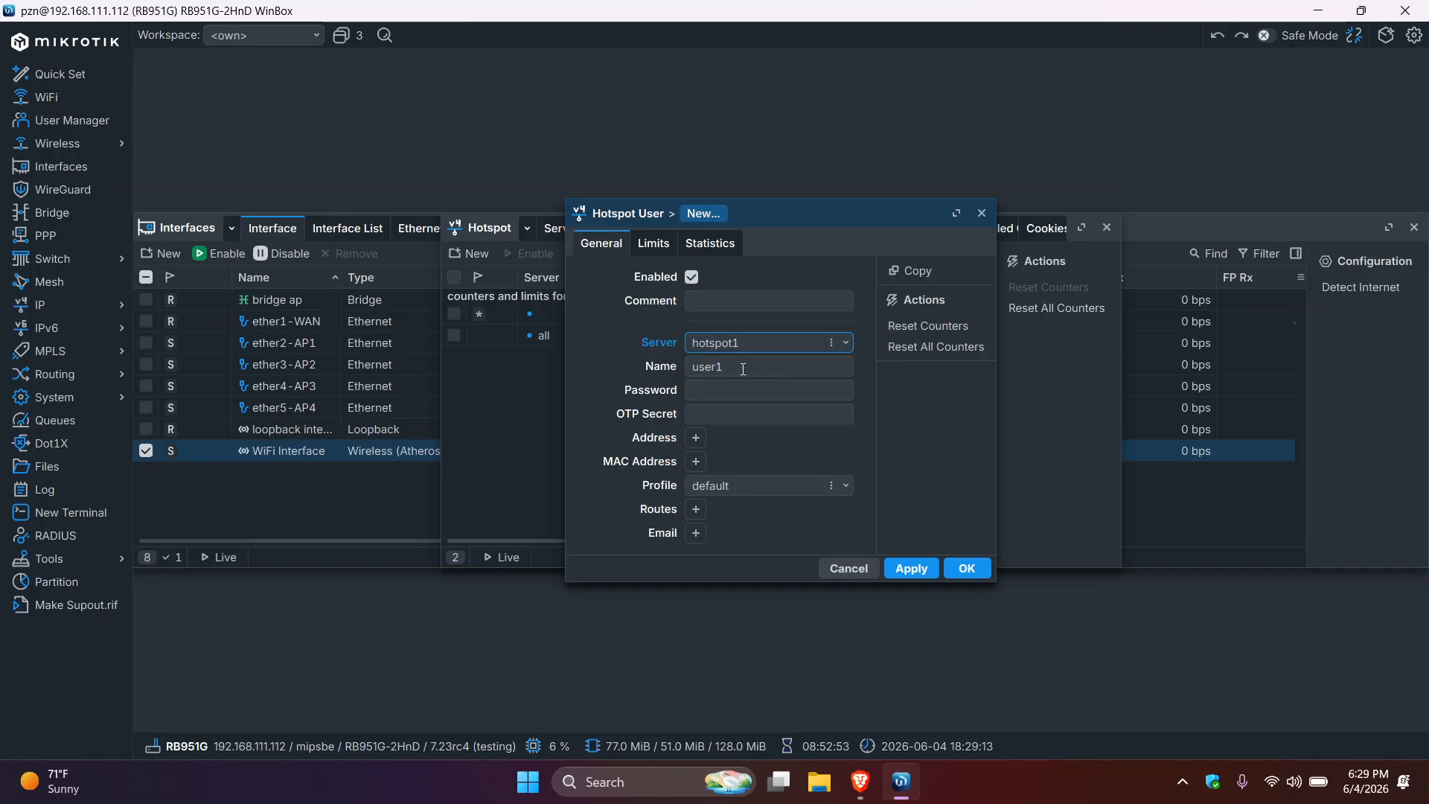
left_click(733, 389)
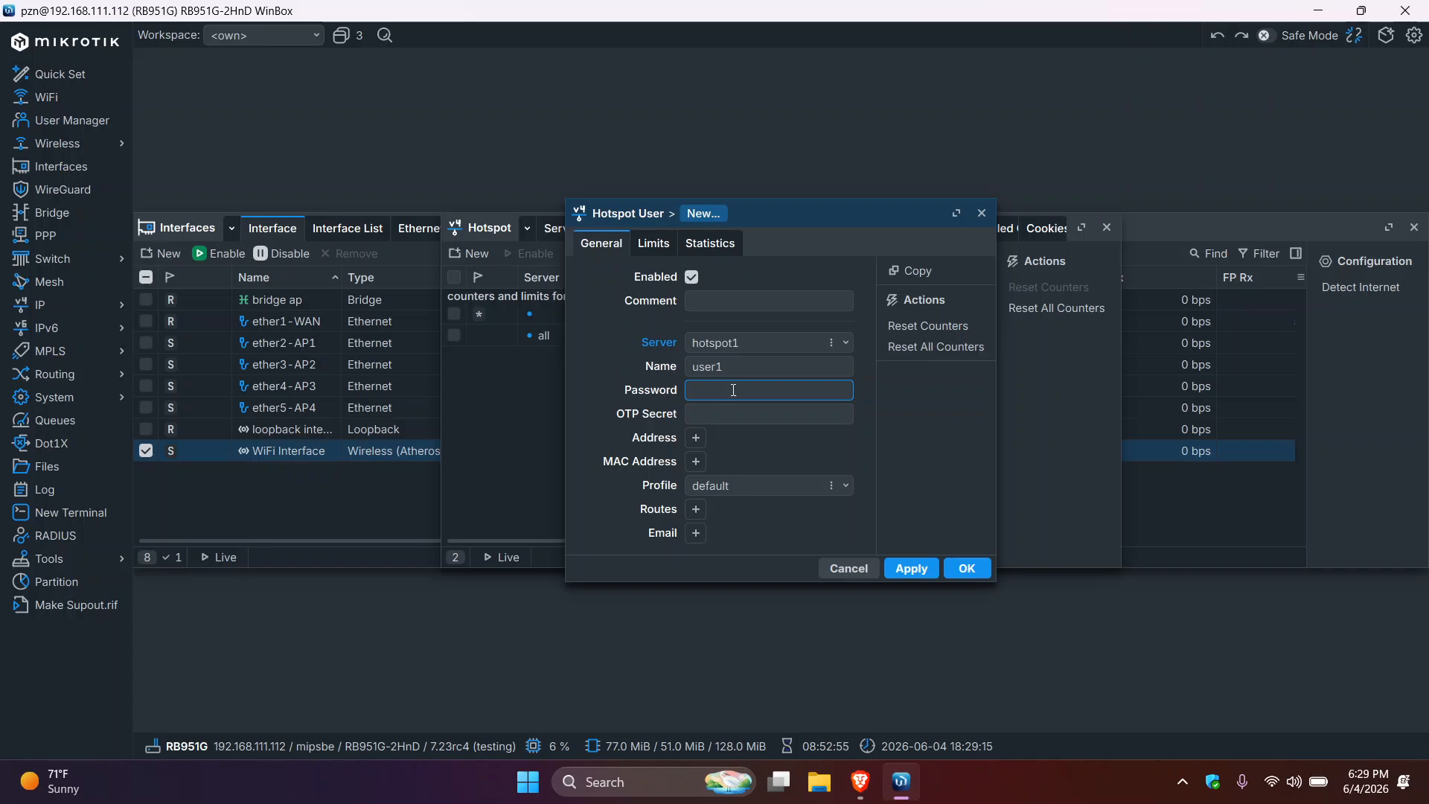
left_click(733, 370)
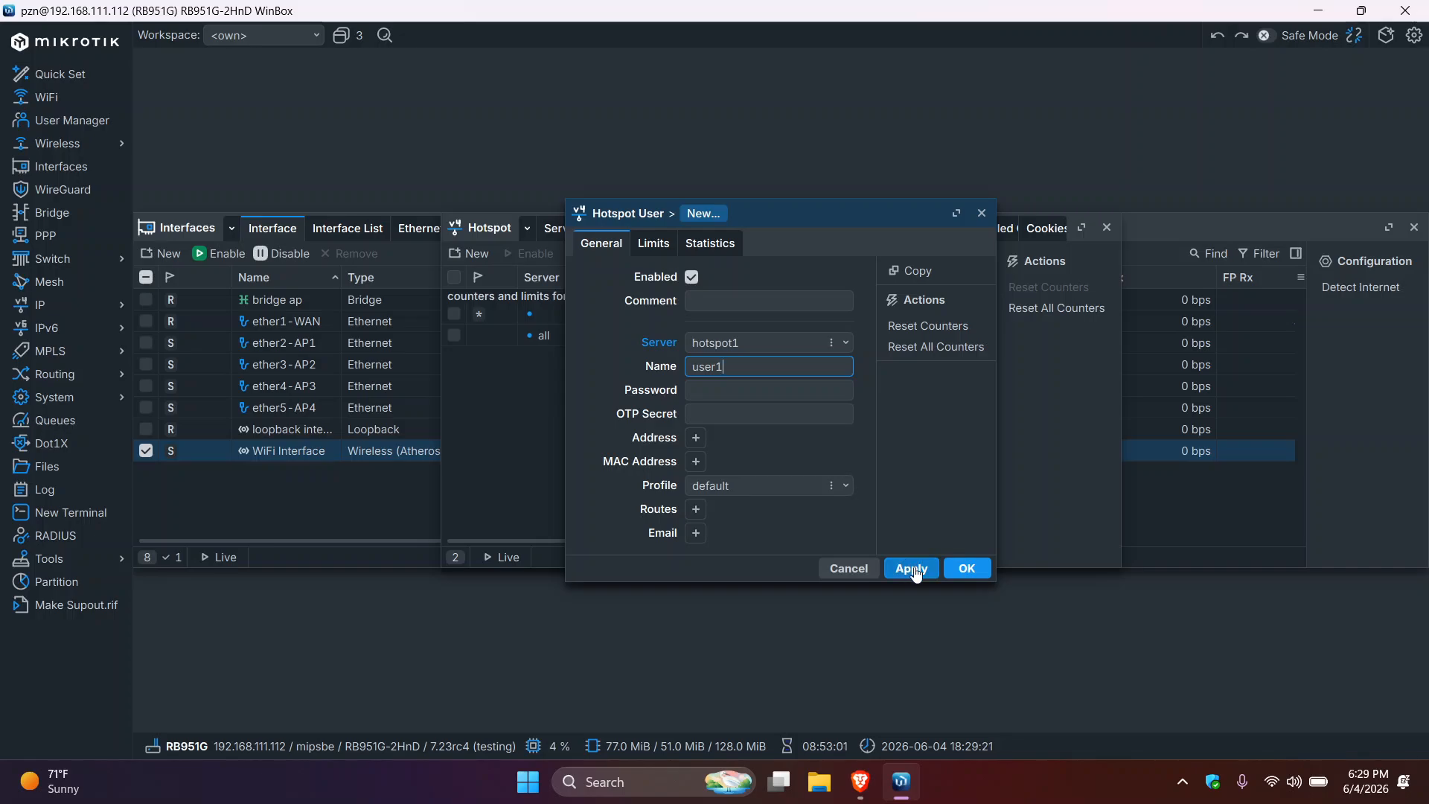
left_click(848, 488)
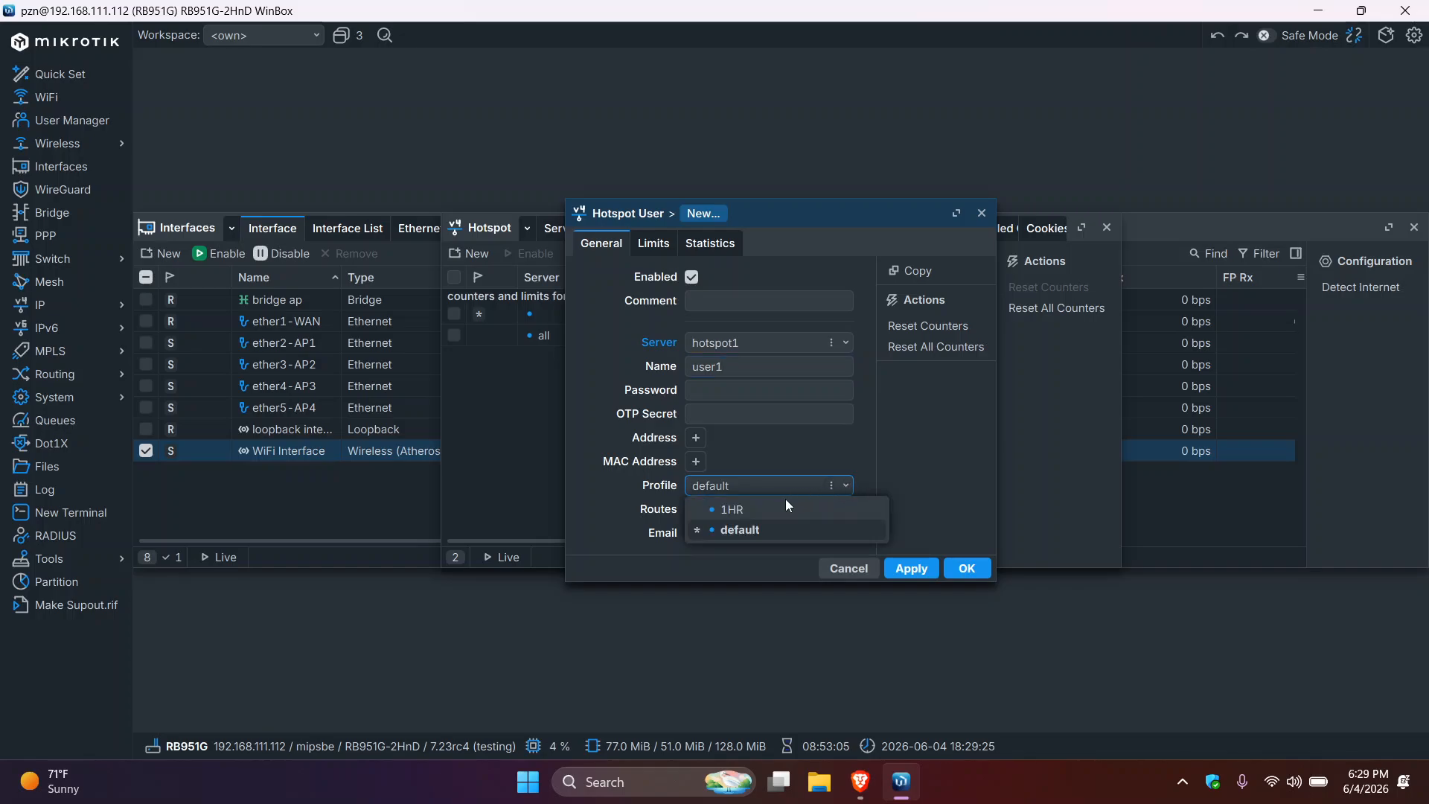
left_click(766, 508)
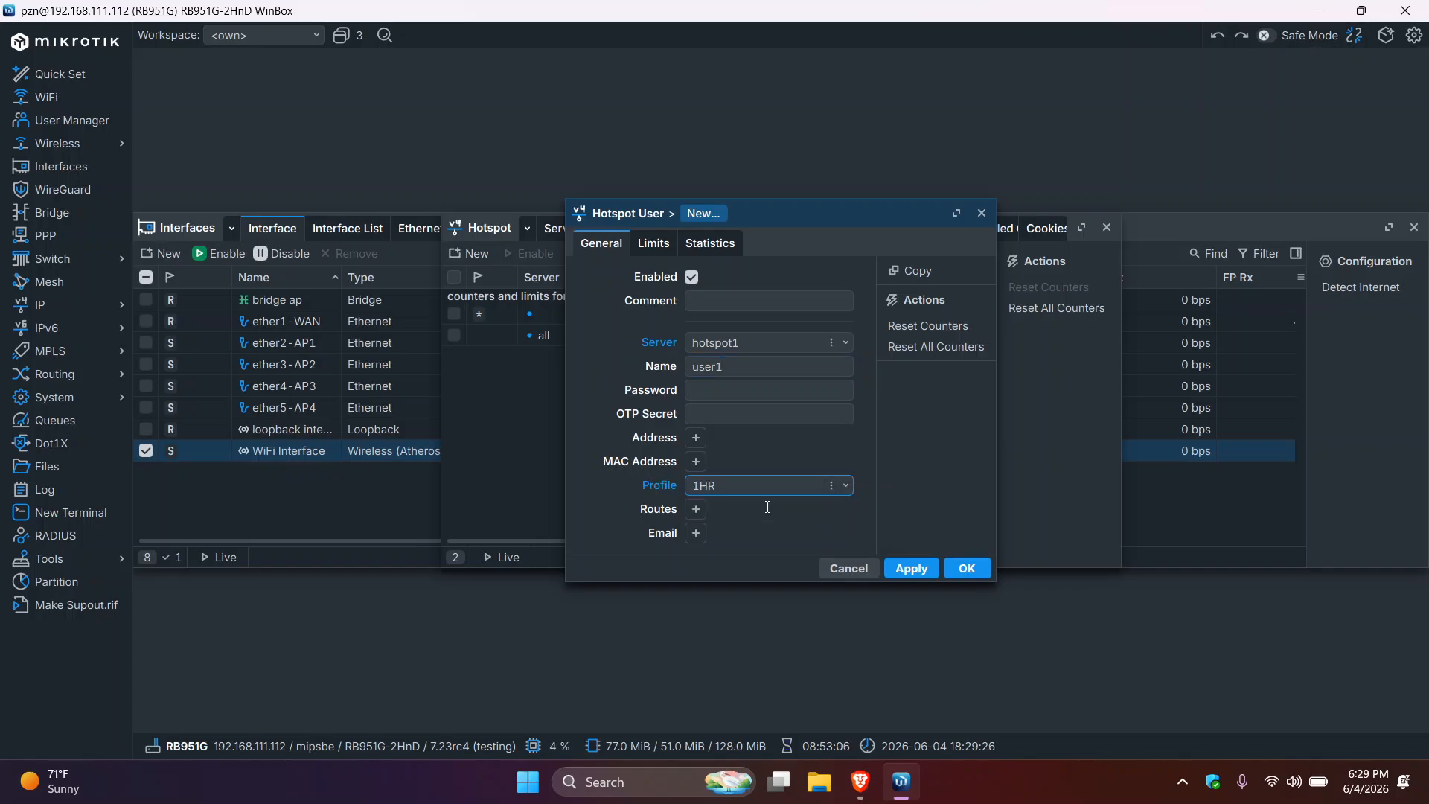
left_click(911, 568)
left_click(968, 567)
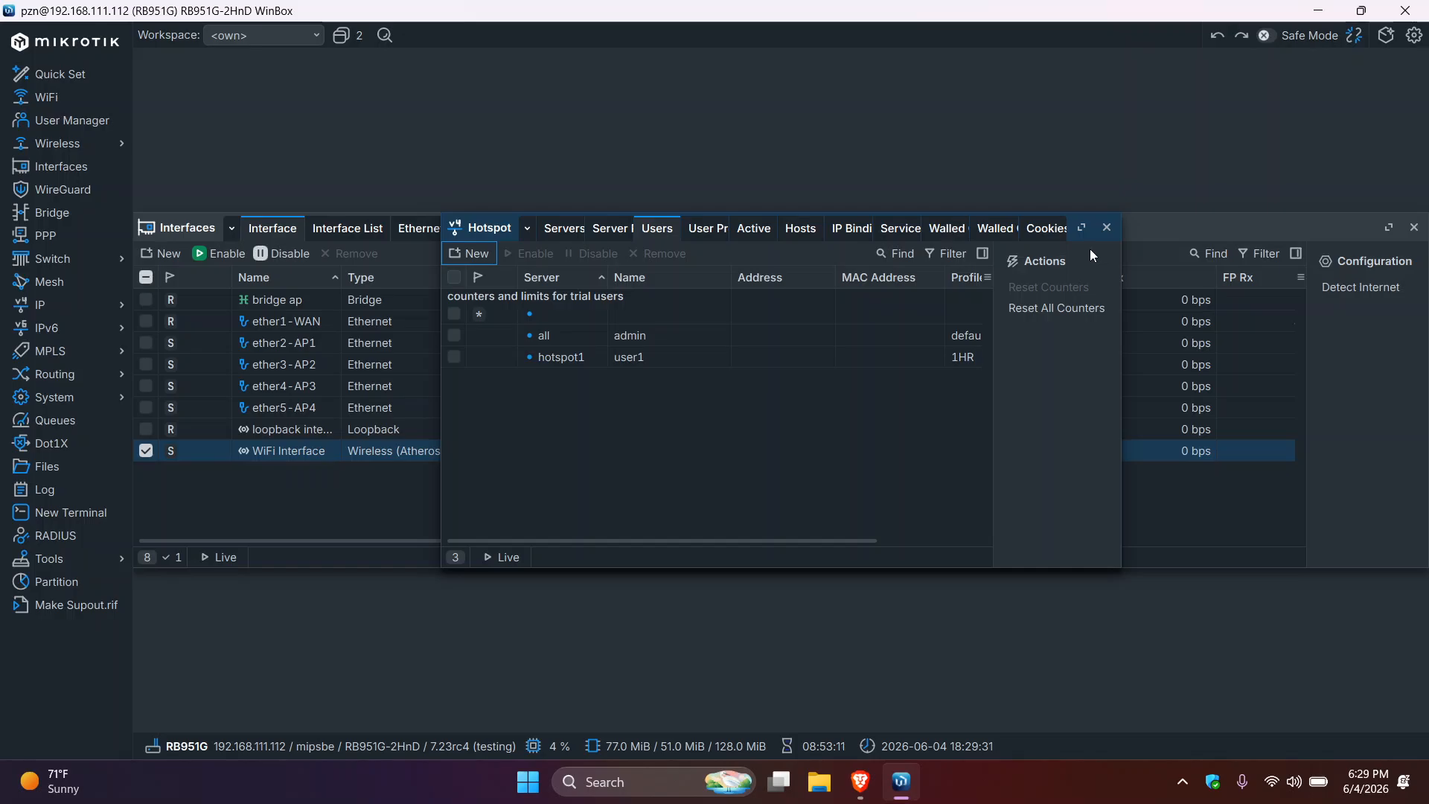
left_click(1106, 230)
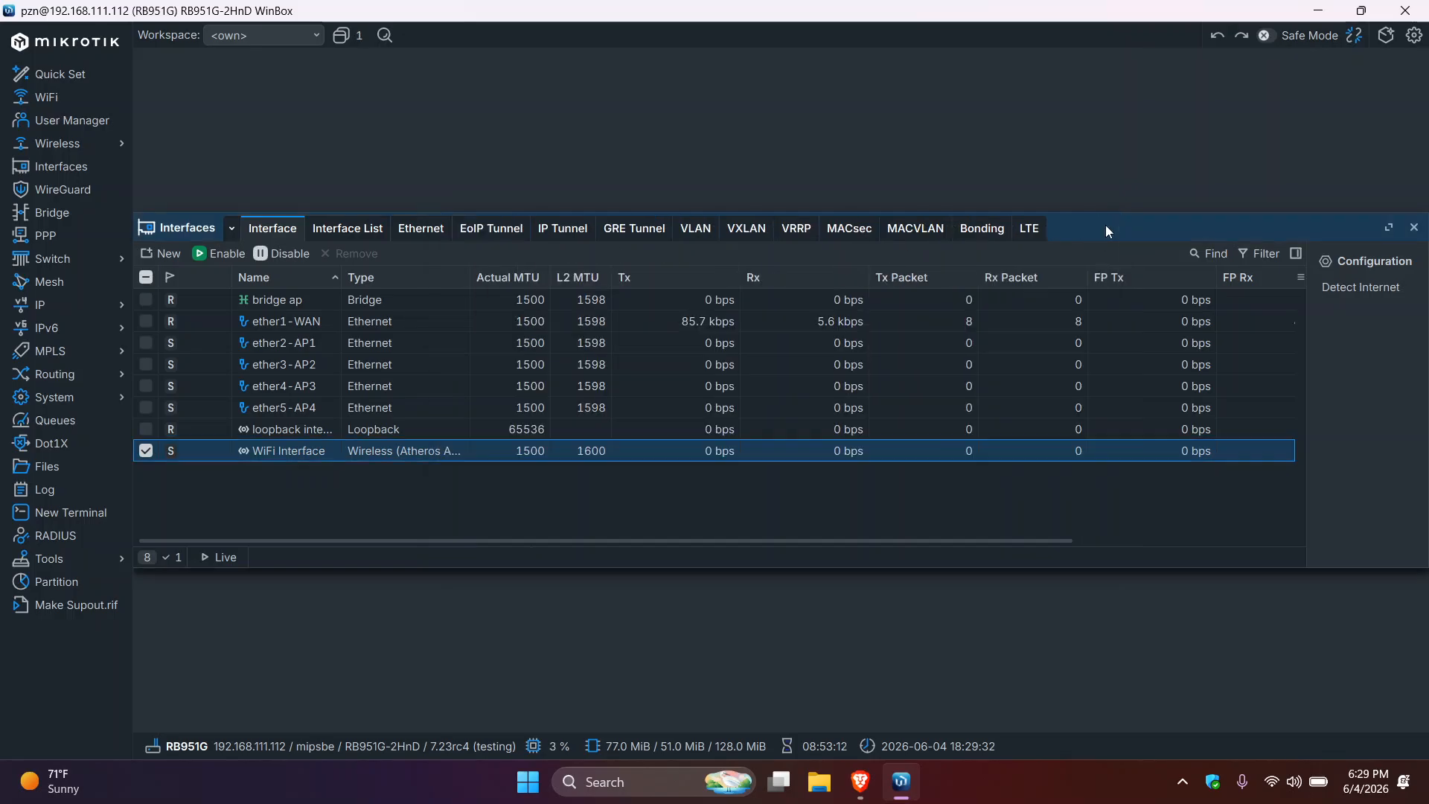
left_click(1414, 227)
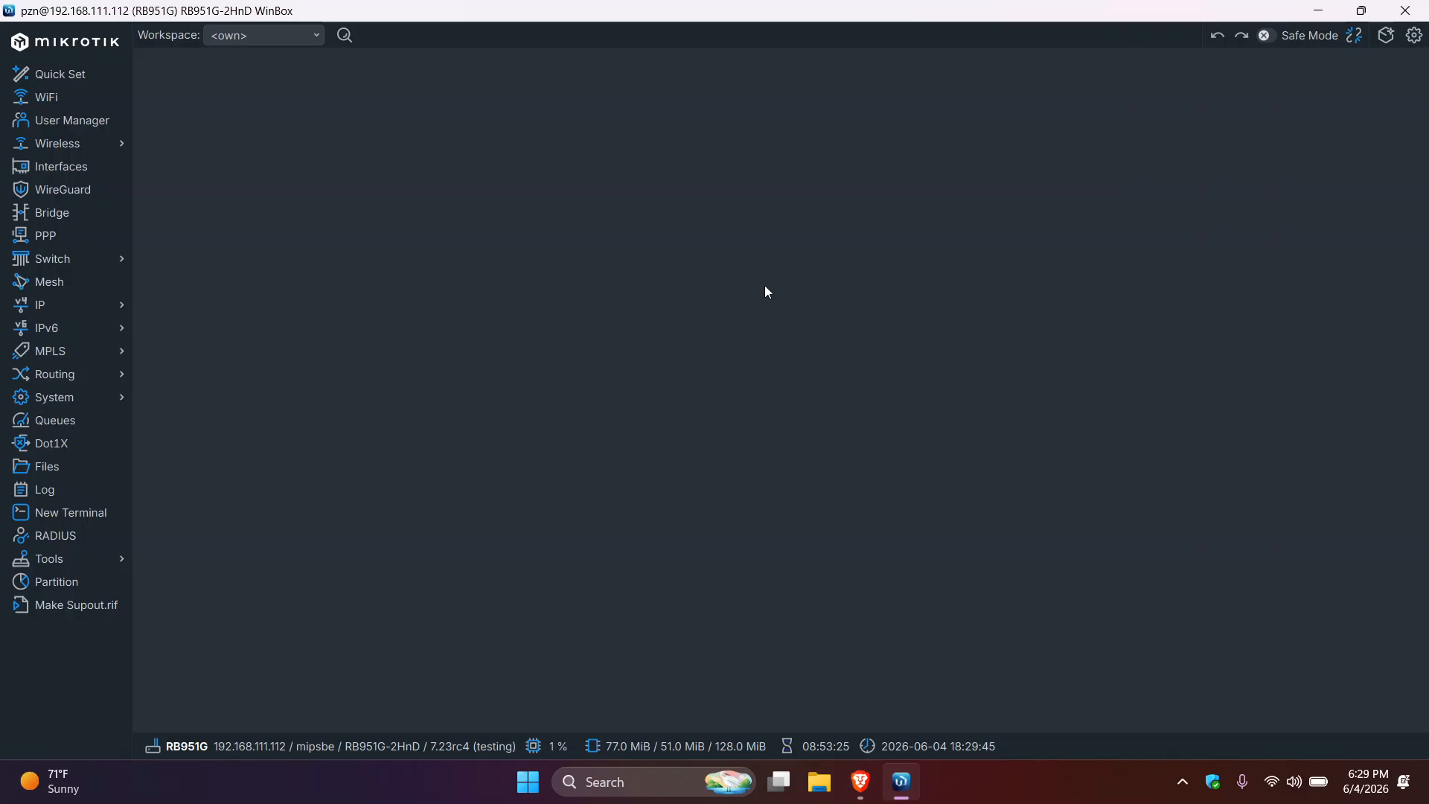
- Connect the PC to the open ZenNetwork Wi-Fi and bring Brave's hotspot login page forward
left_click(1269, 781)
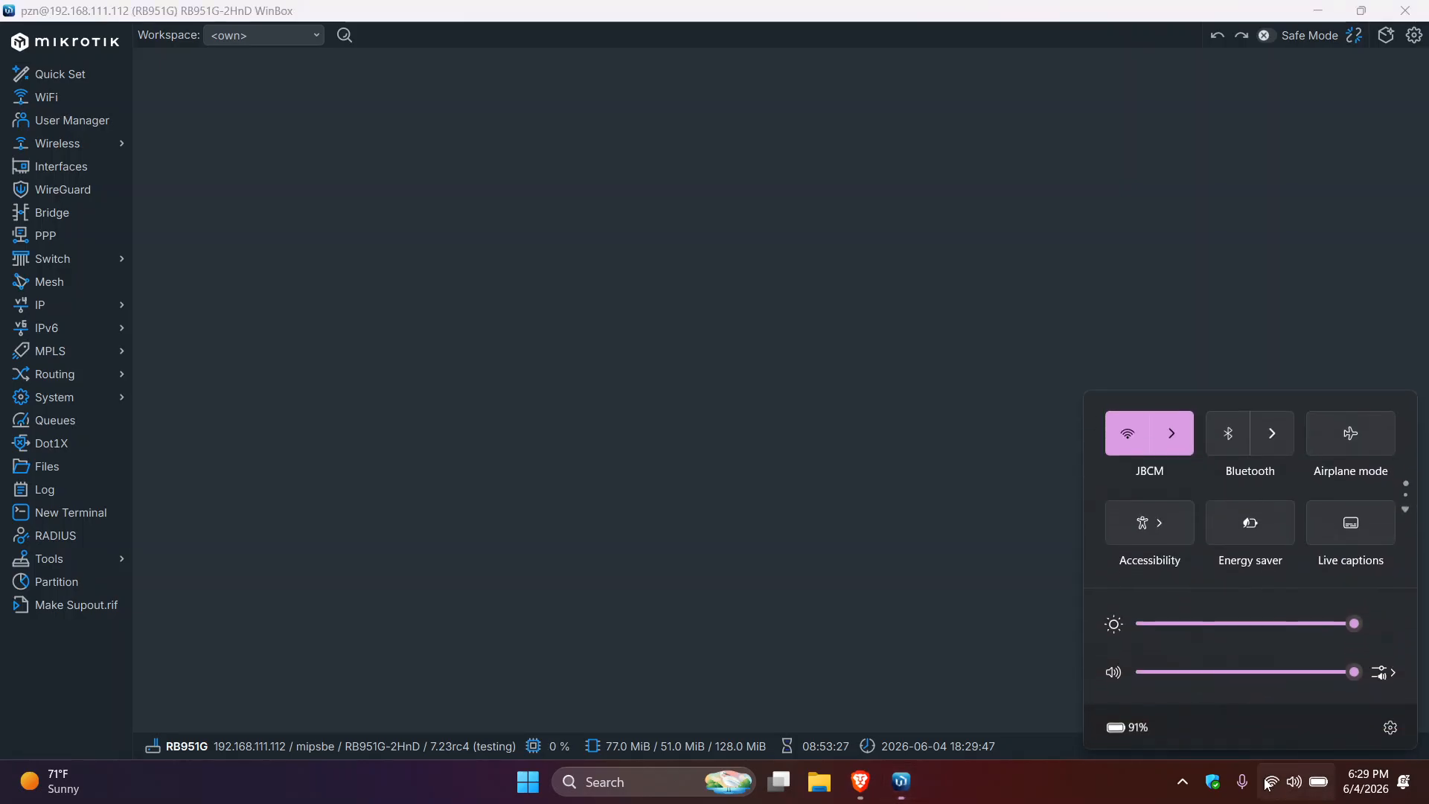
left_click(1181, 445)
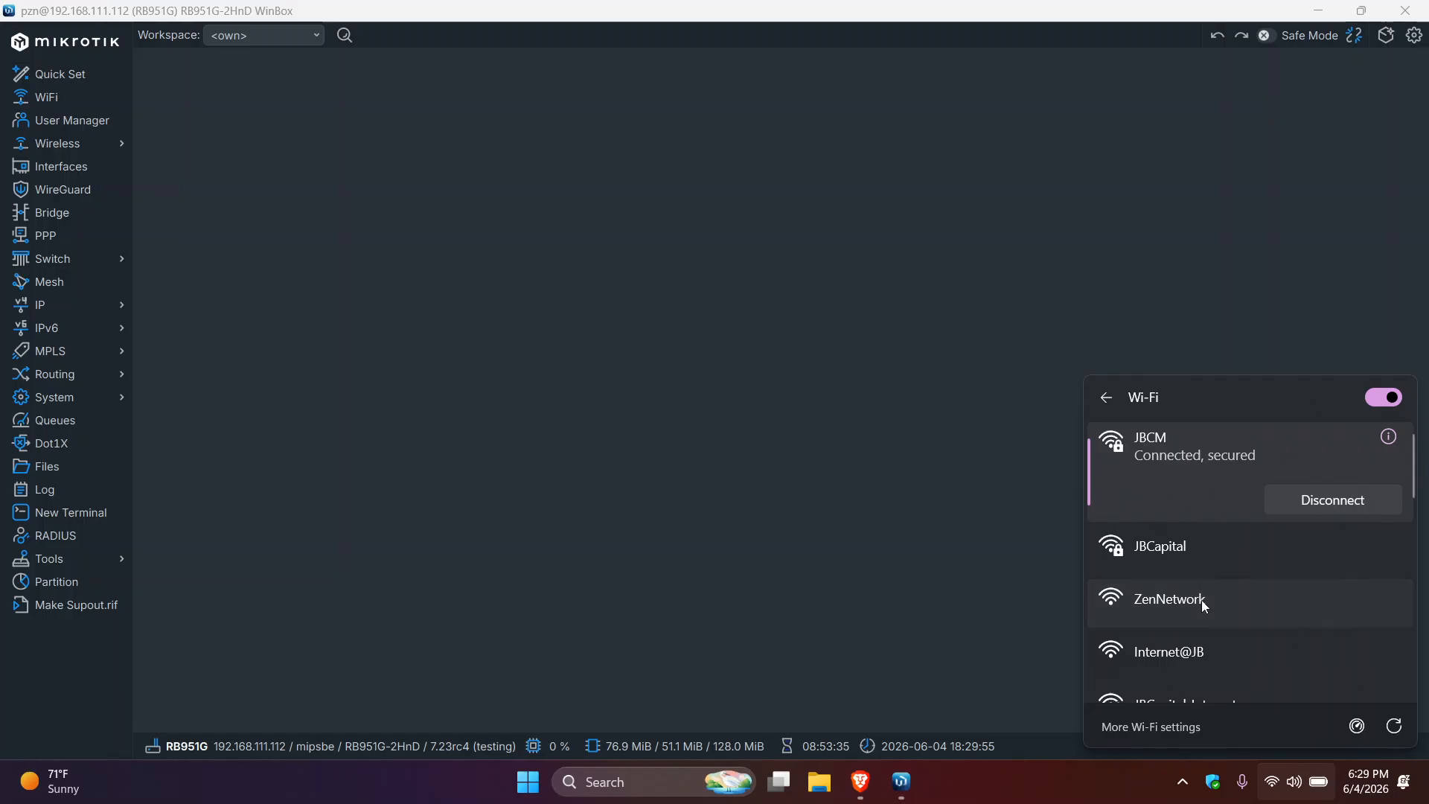
left_click(1201, 600)
left_click(1312, 677)
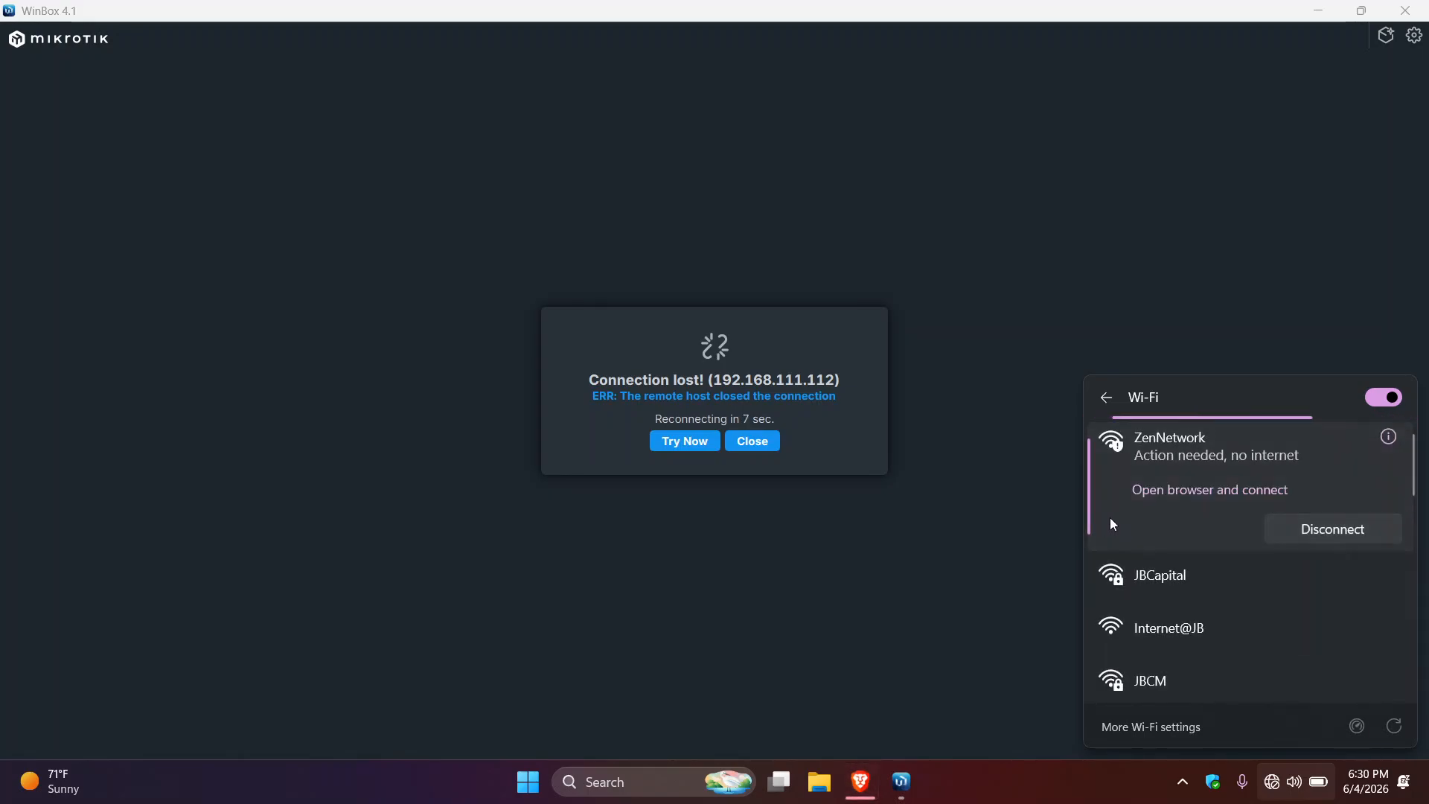
left_click(860, 781)
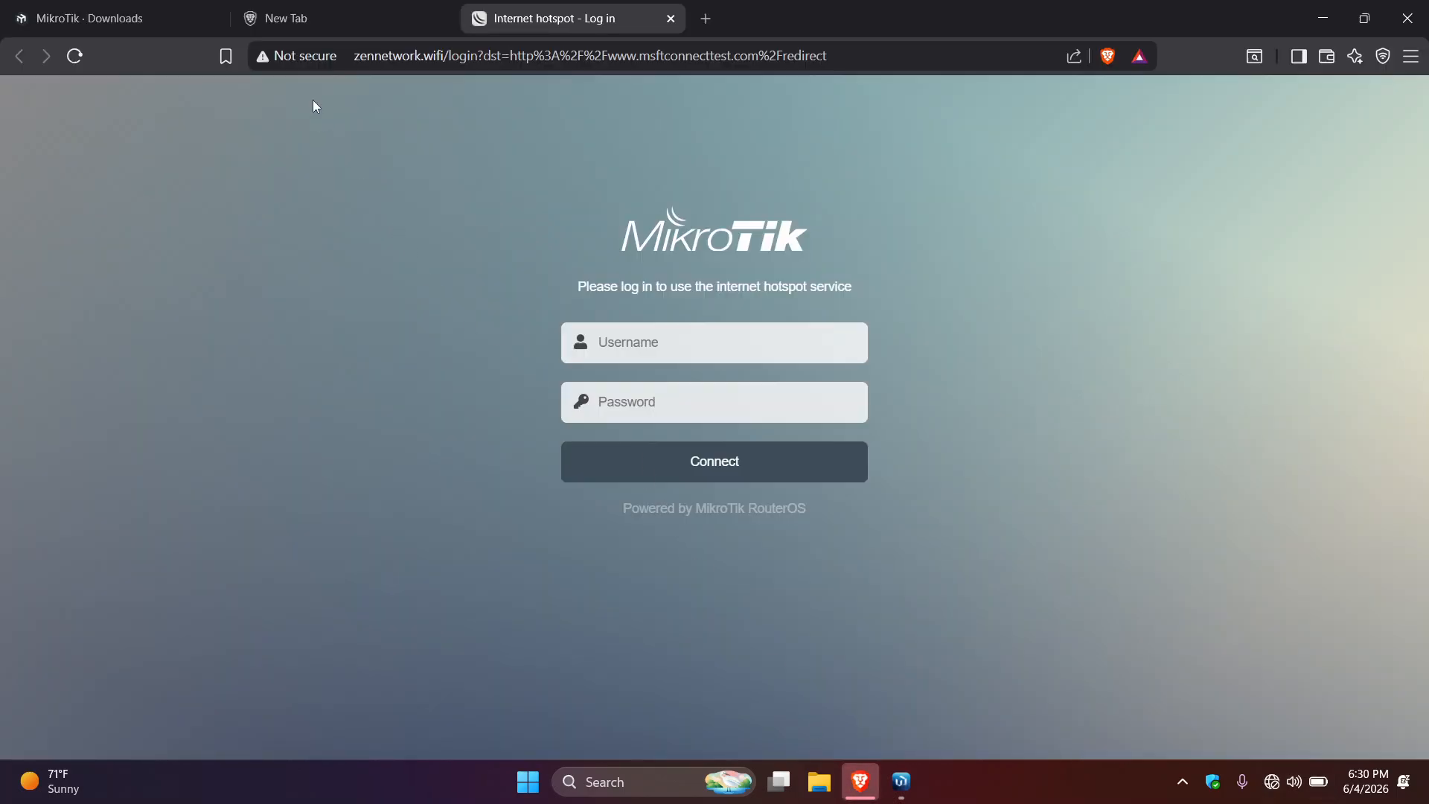
- Clear the old login details, enter user1 as the hotspot username, and submit the login
left_click(623, 342)
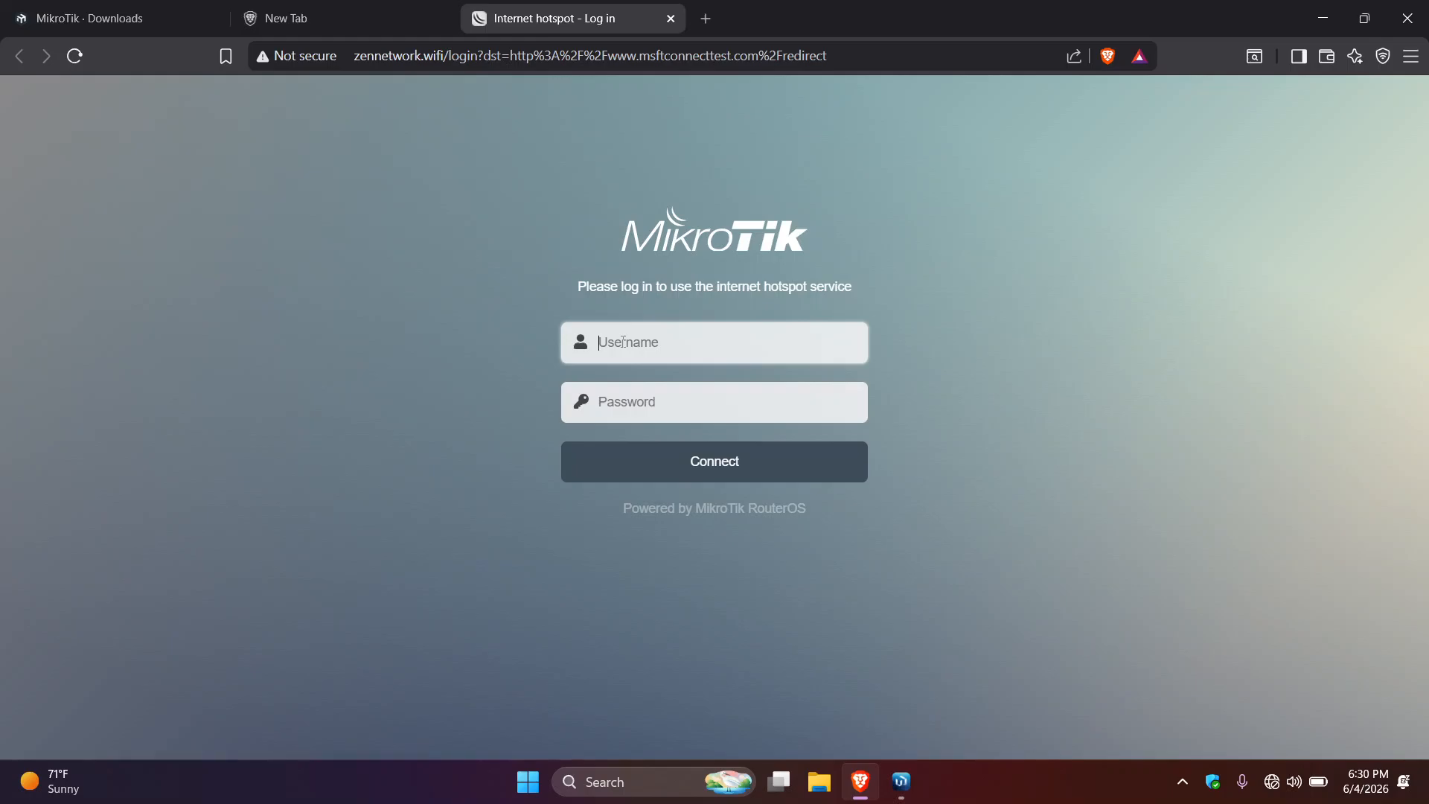
type("admin")
key("Tab")
type("admin")
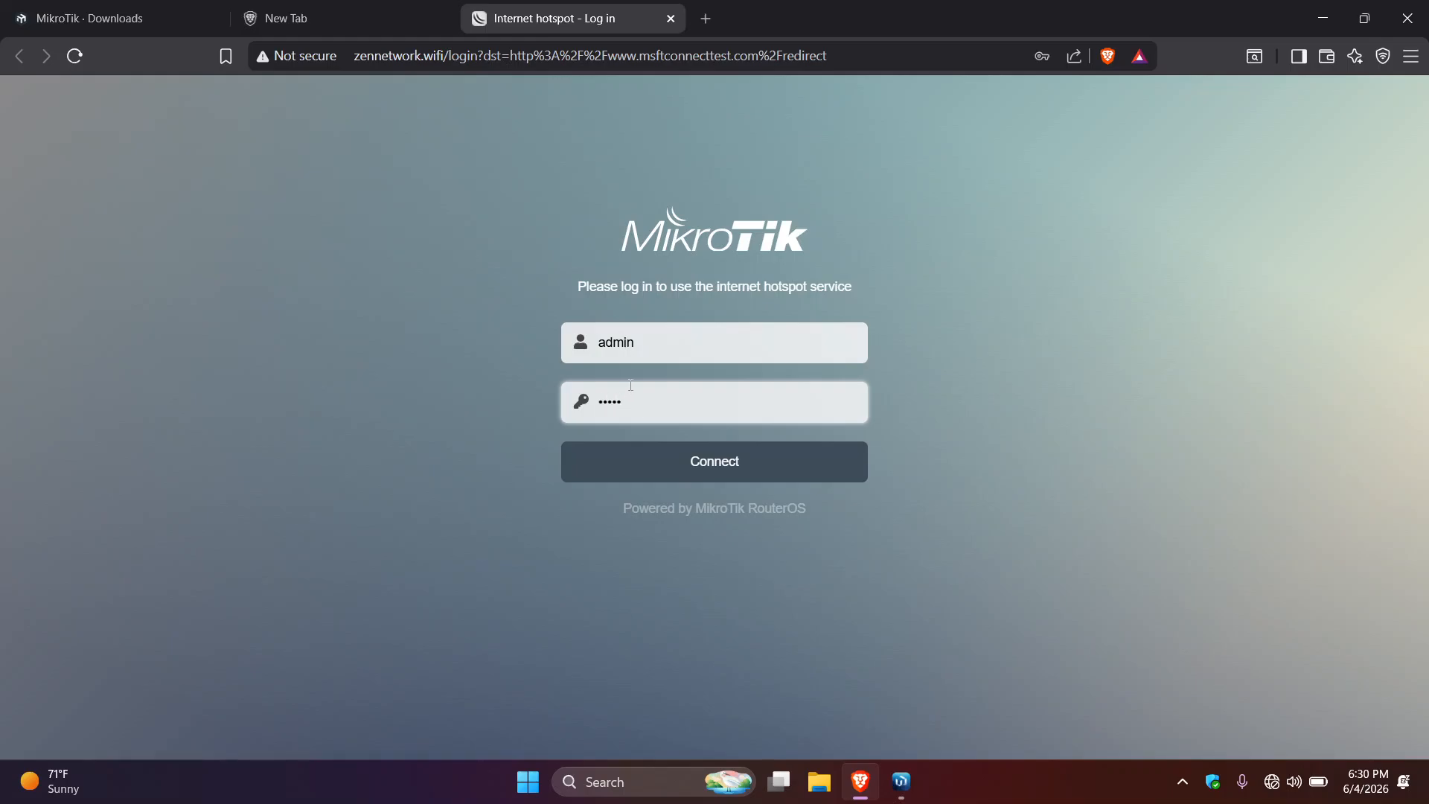
key("BackSpace")
key("BackSpace")
key("BackSpace")
key("BackSpace")
left_click(637, 343)
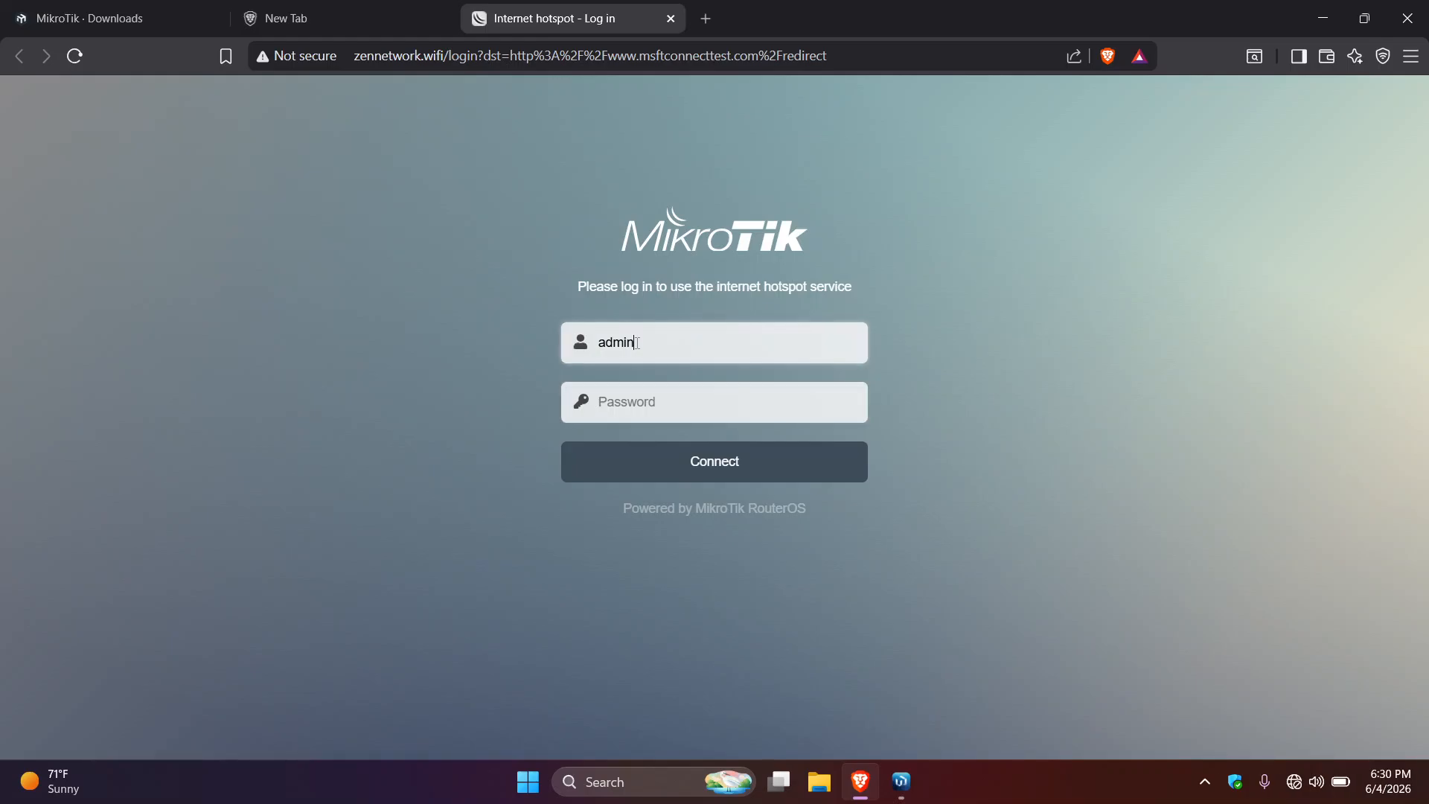
key("BackSpace")
key("BackSpace")
key("BackSpace")
key("BackSpace")
key("BackSpace")
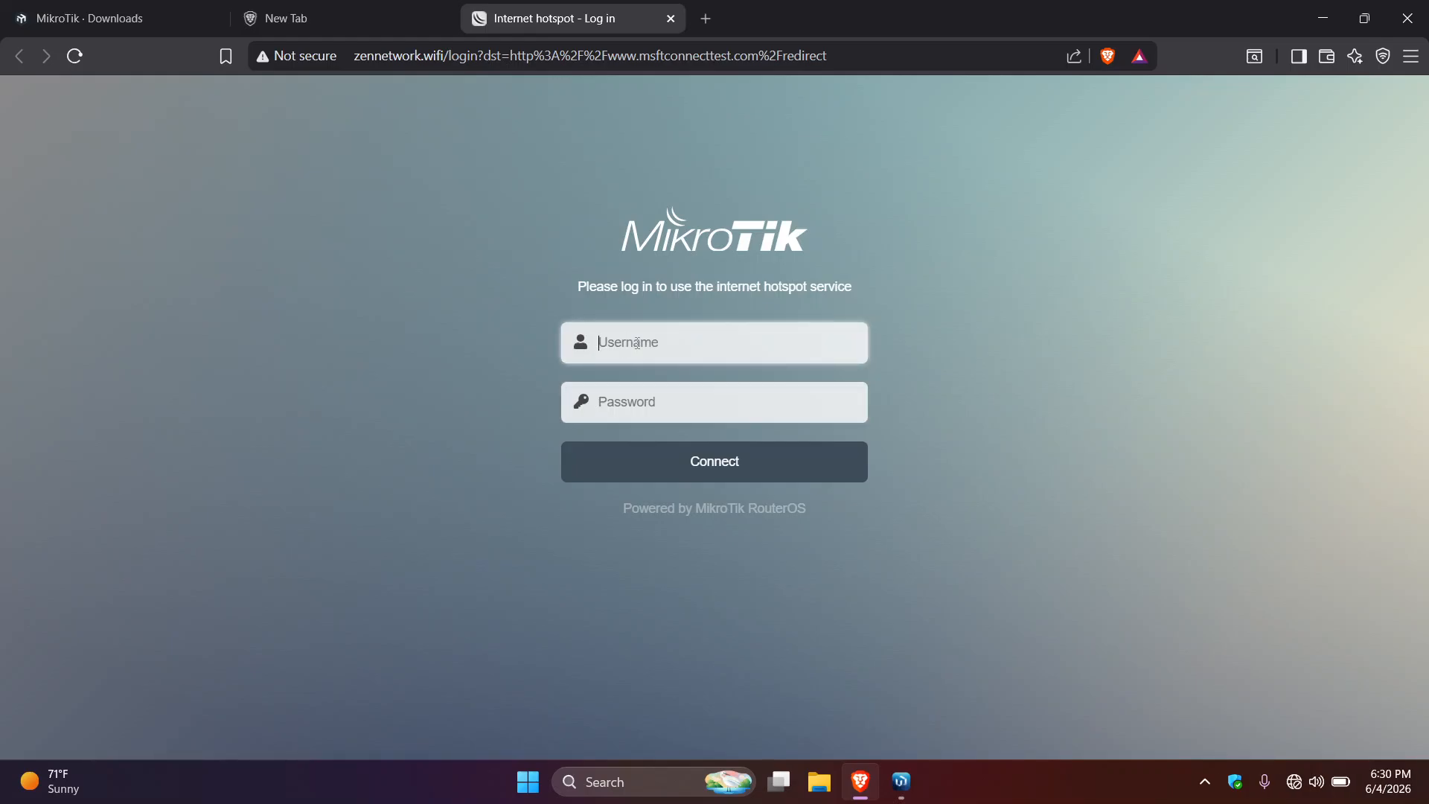
type("user1")
left_click(705, 480)
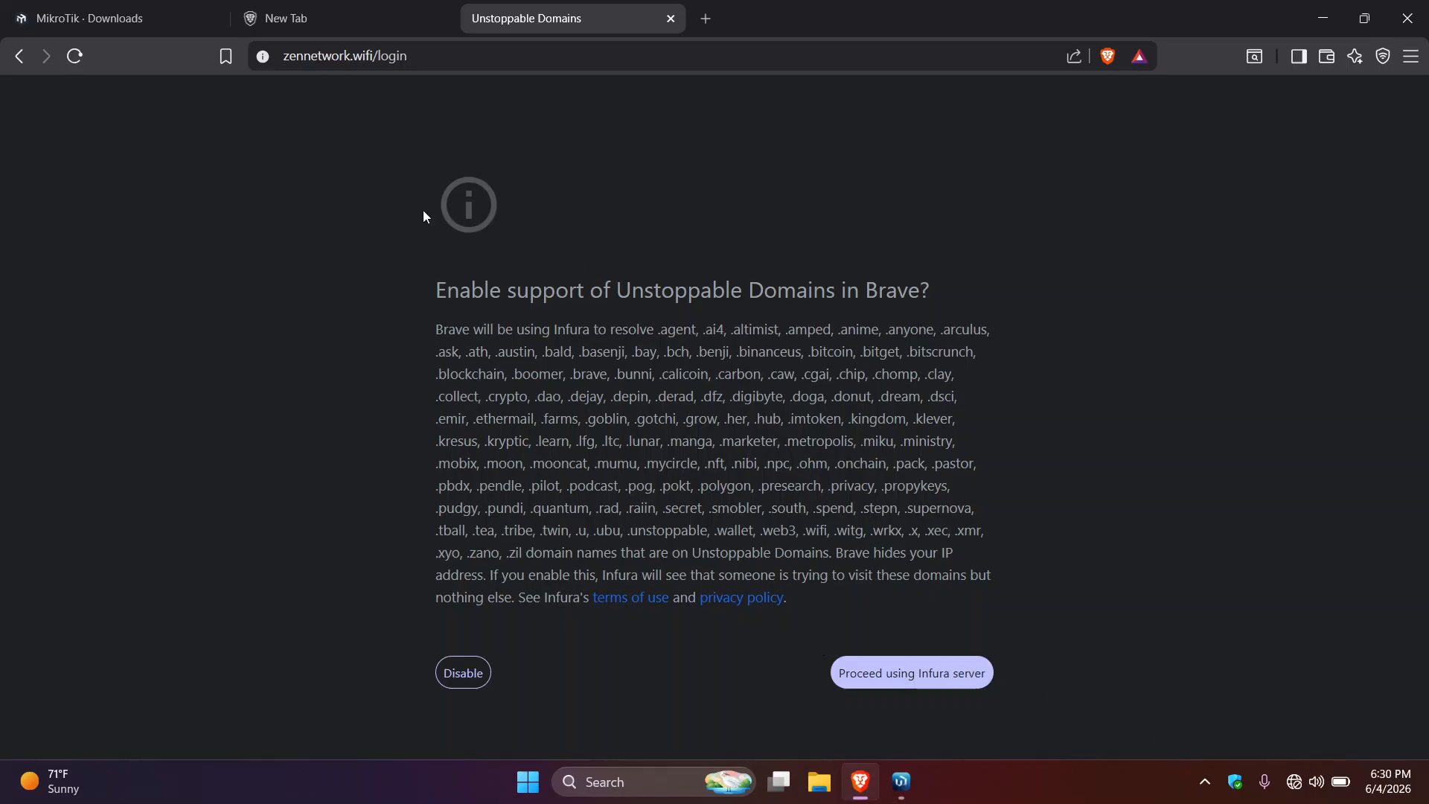
left_click(447, 58)
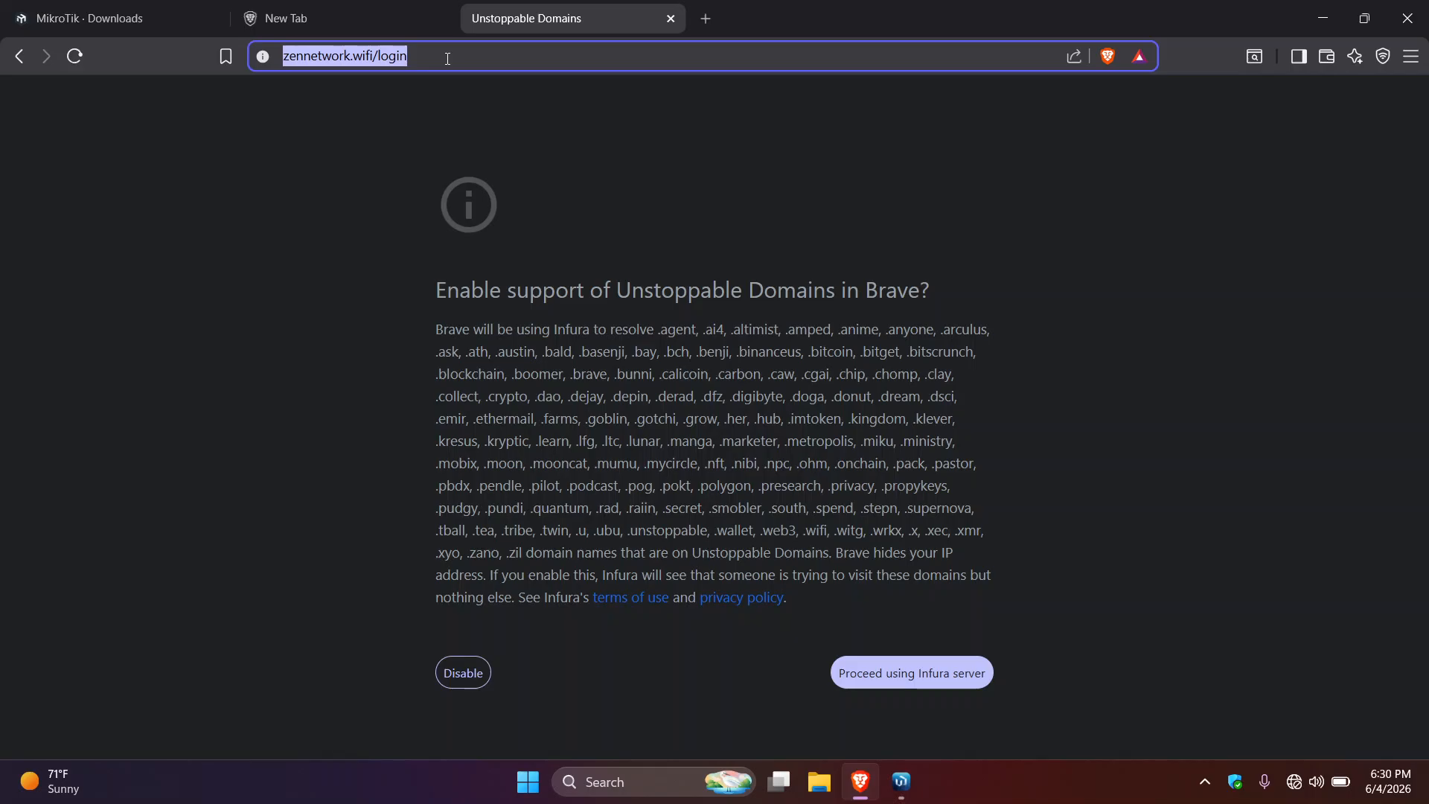
- Launch Microsoft Edge, skip its sign-in, browsing-data and import welcome pages, and start a new tab
key("super")
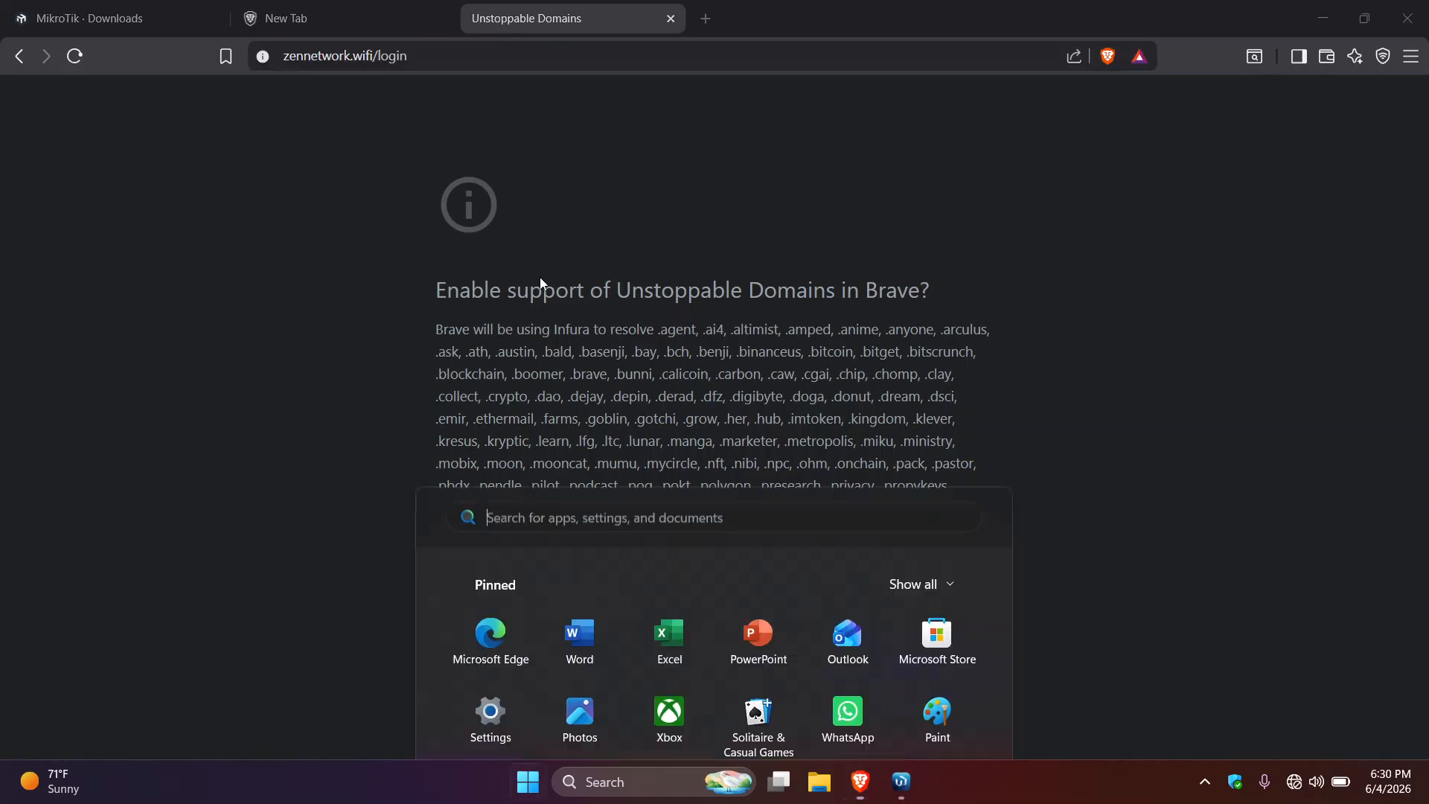
left_click(515, 225)
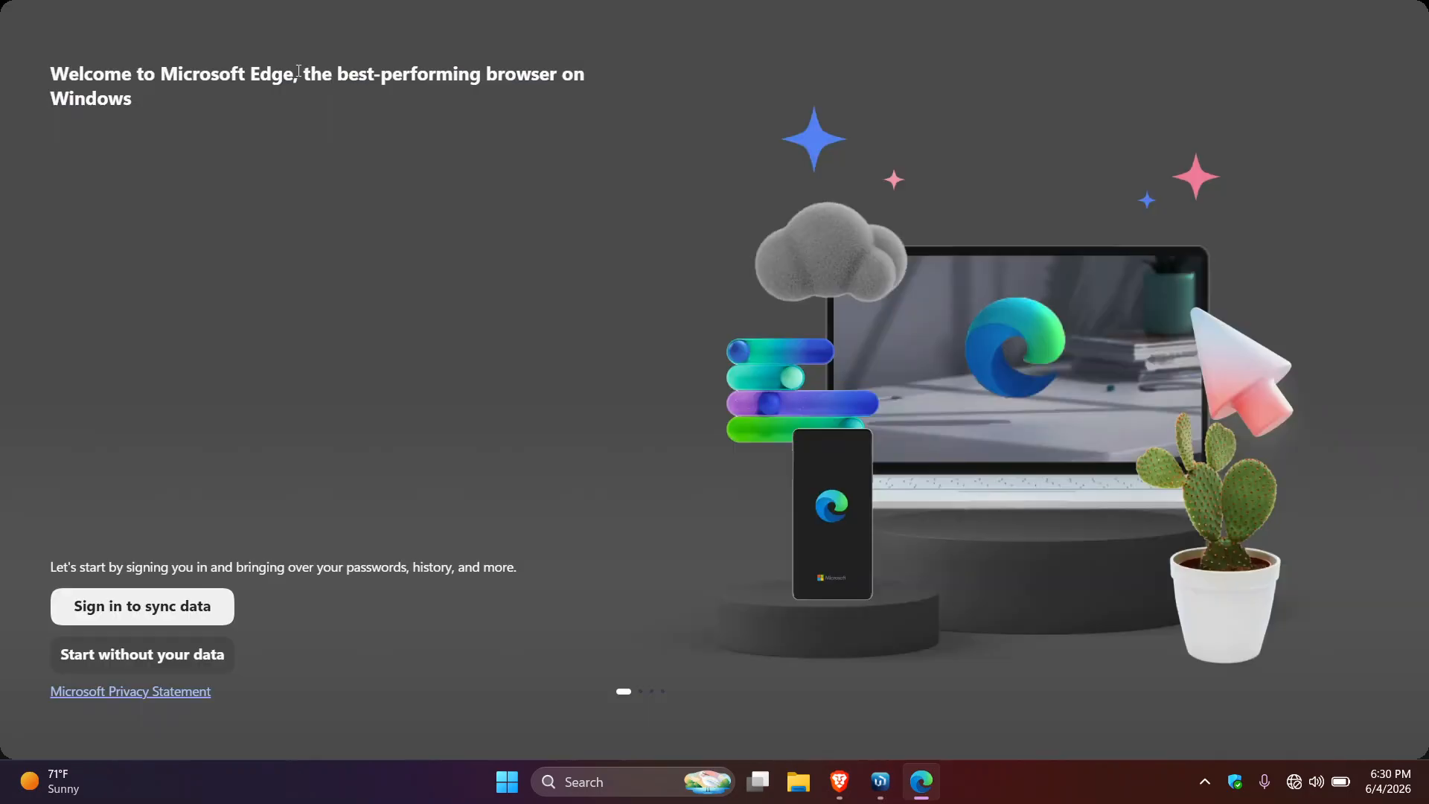
left_click(168, 655)
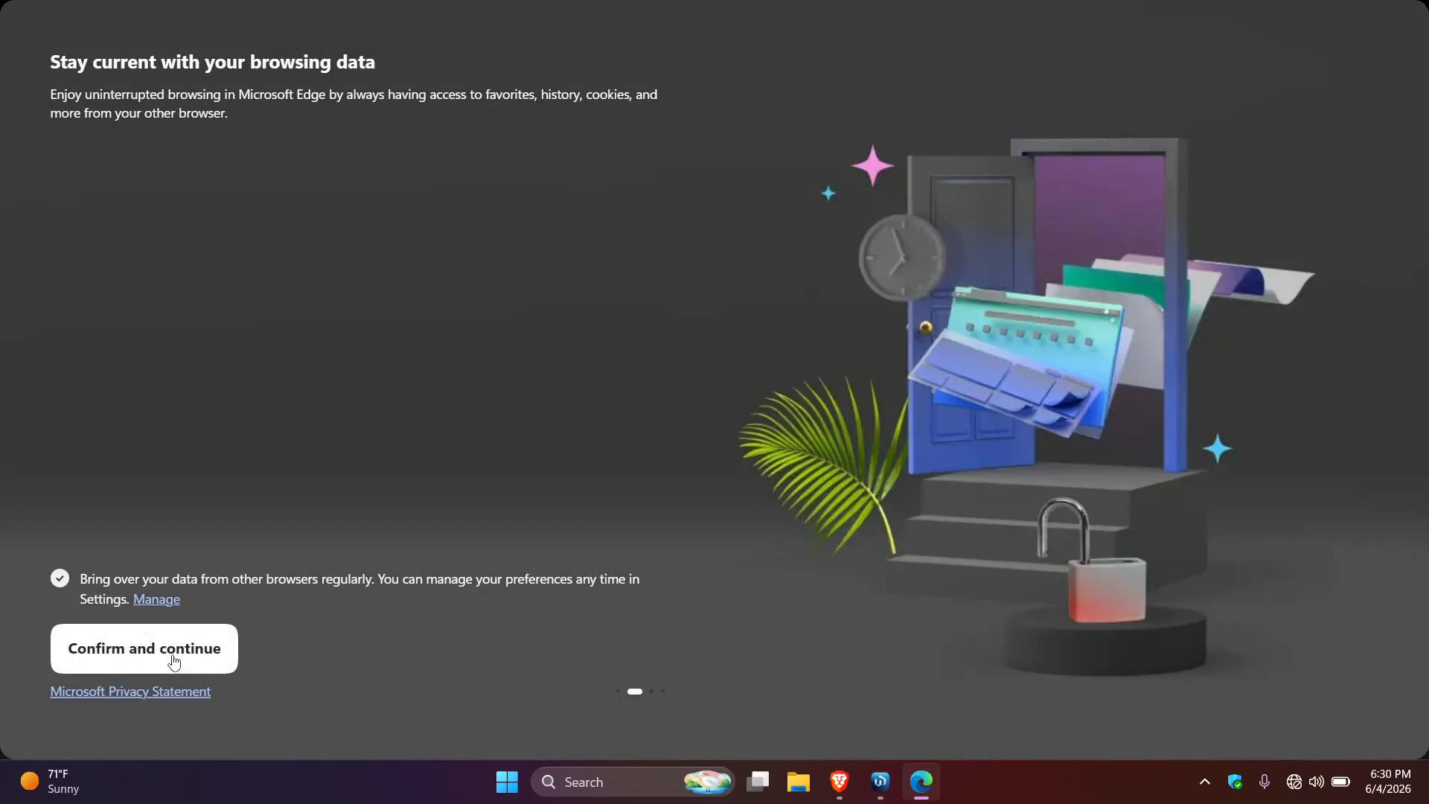
left_click(174, 662)
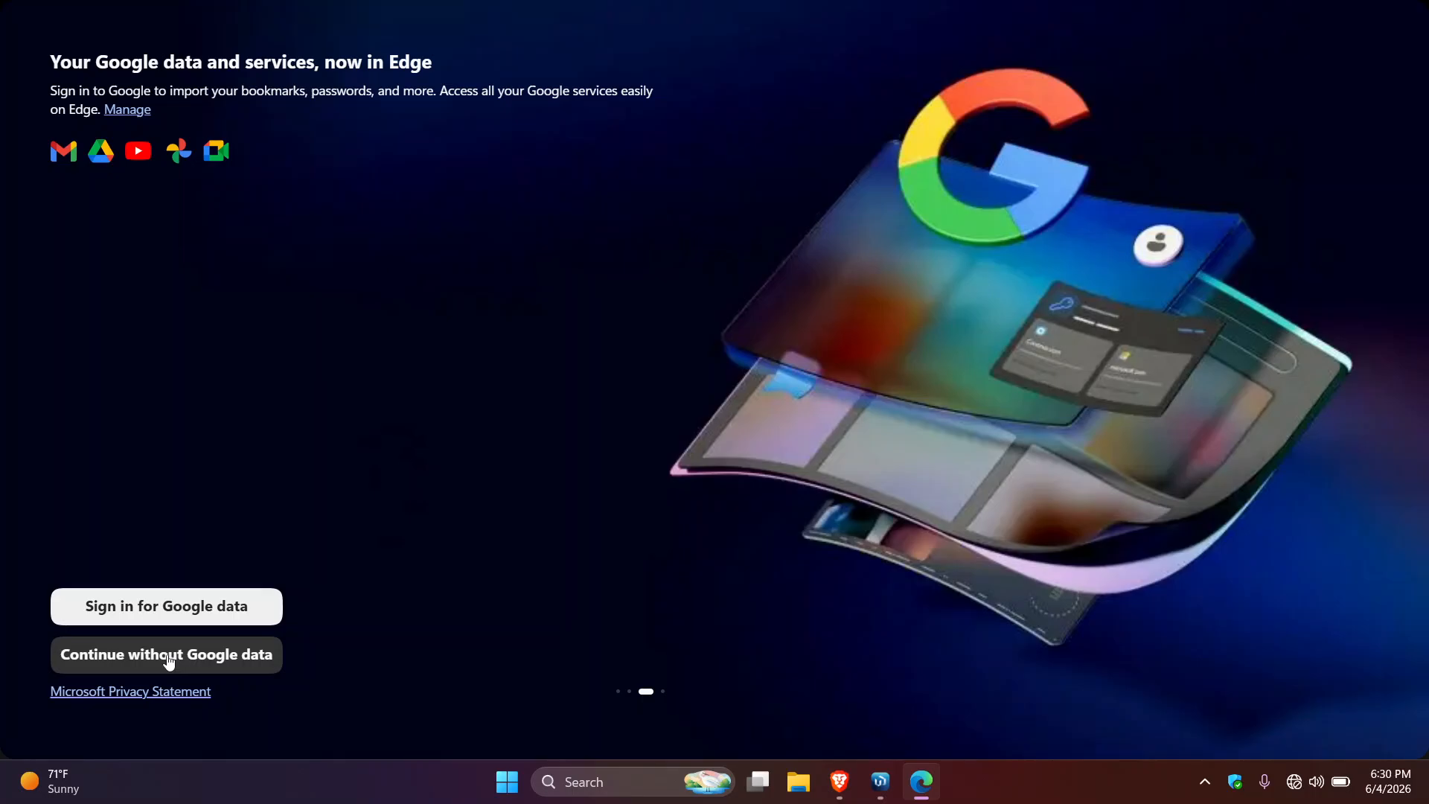
left_click(166, 660)
left_click(164, 660)
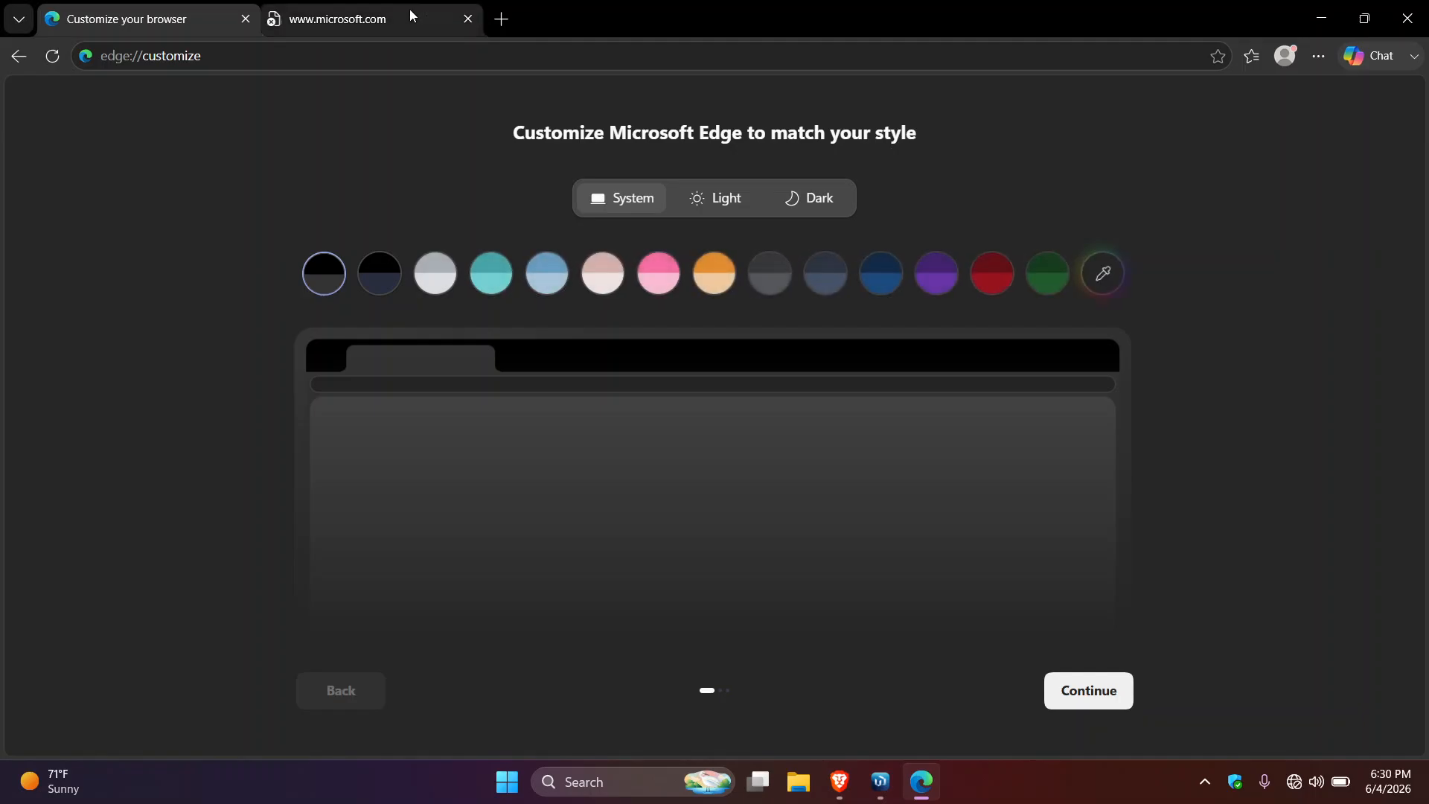
left_click(405, 17)
left_click(499, 20)
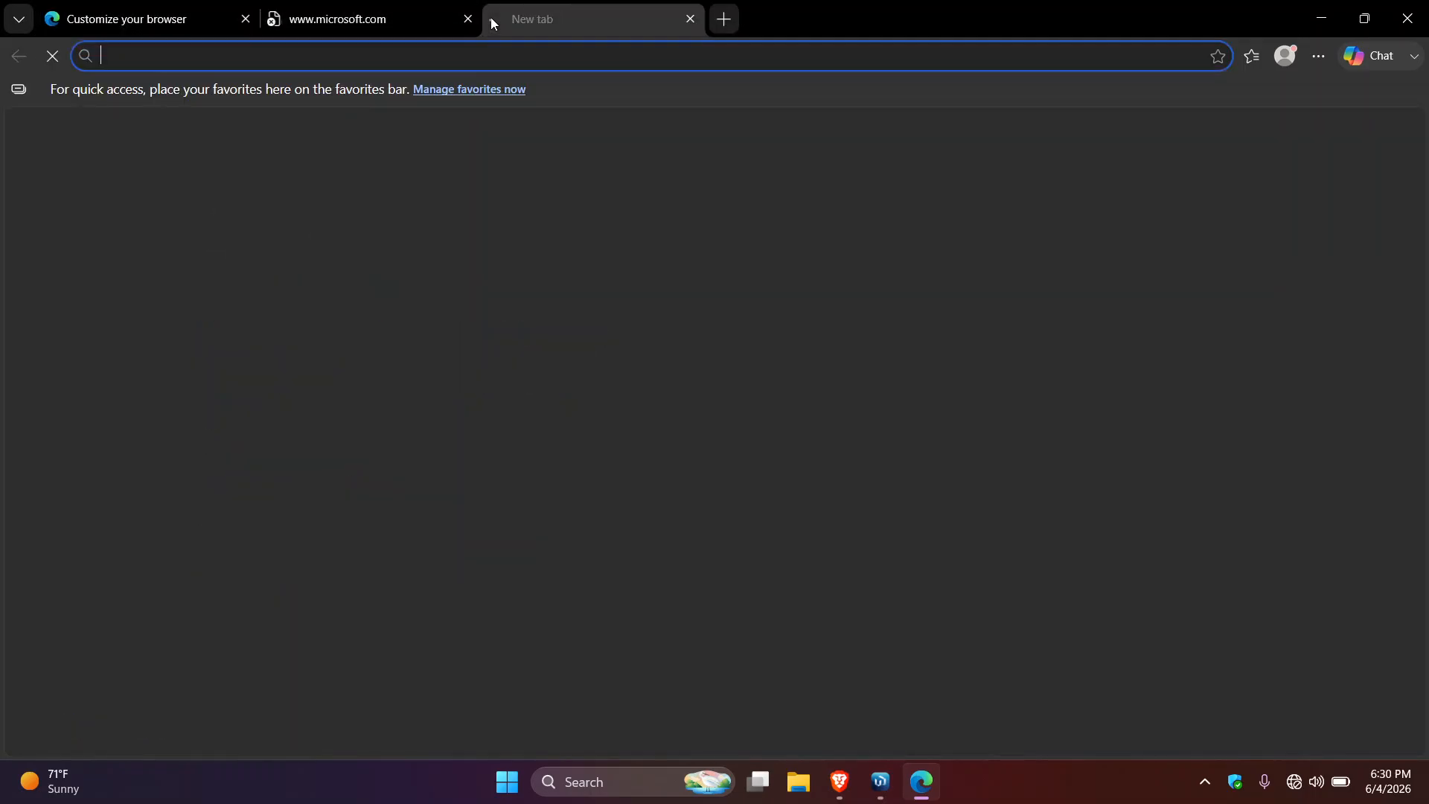
type("http://zennetwork.wifi/login")
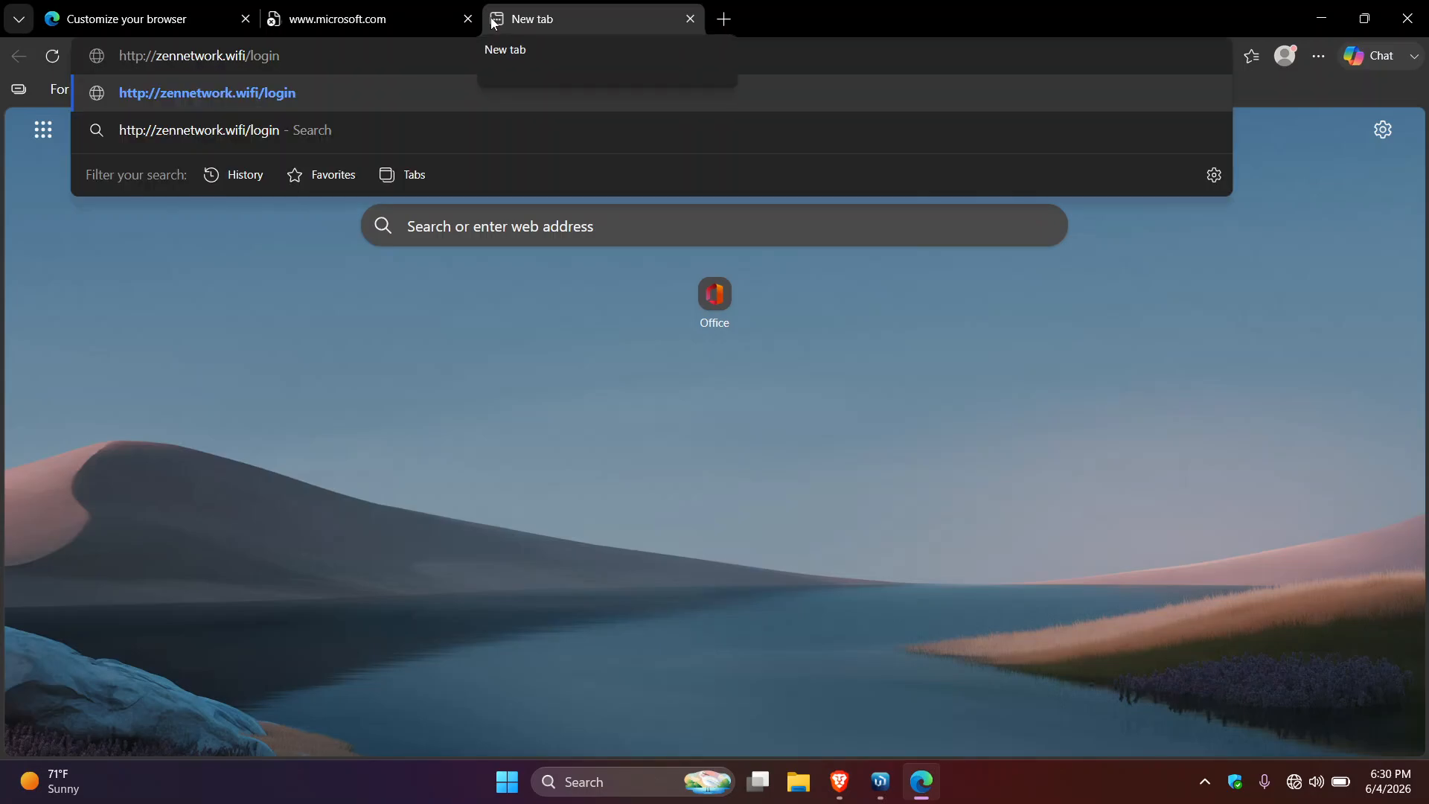
key("Return")
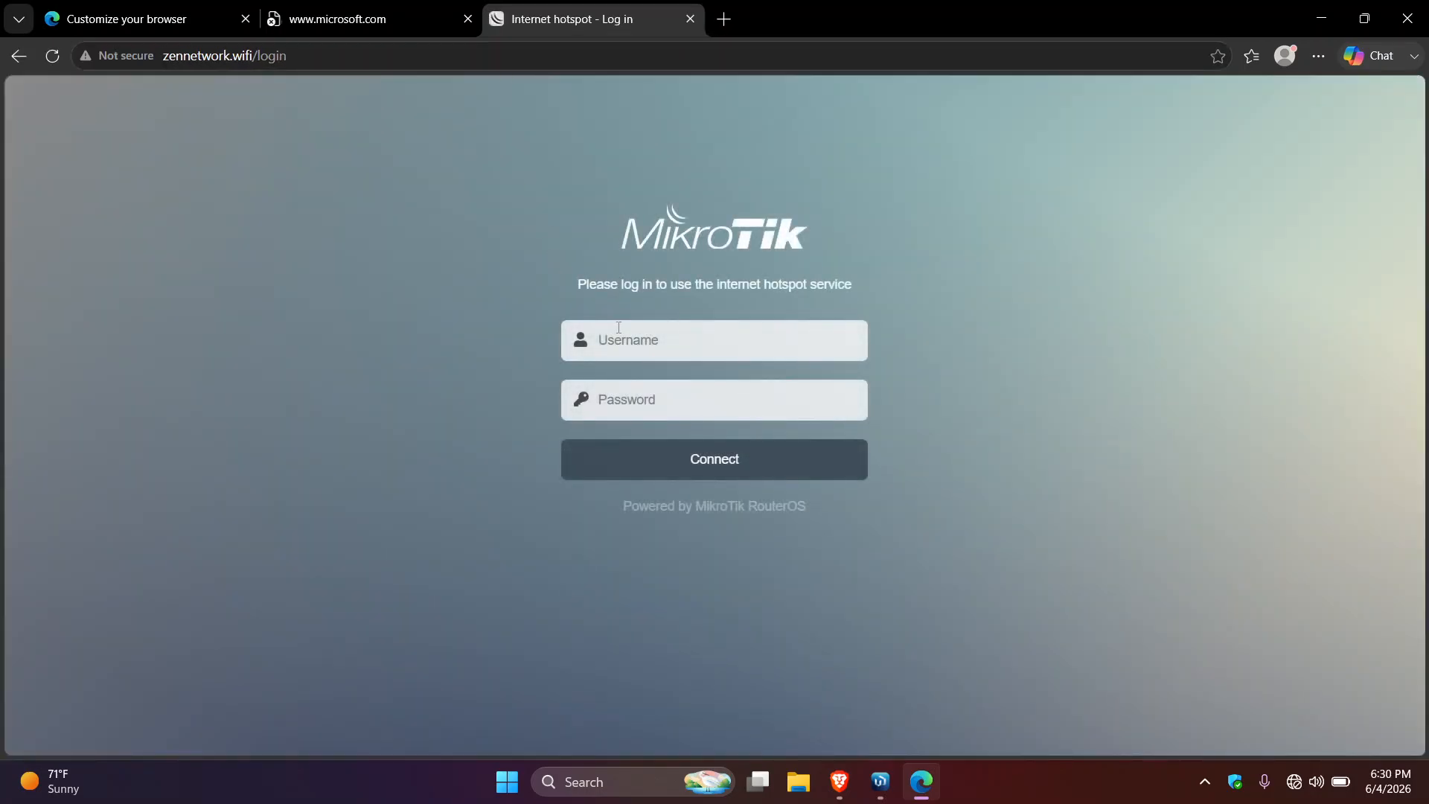
type("user")
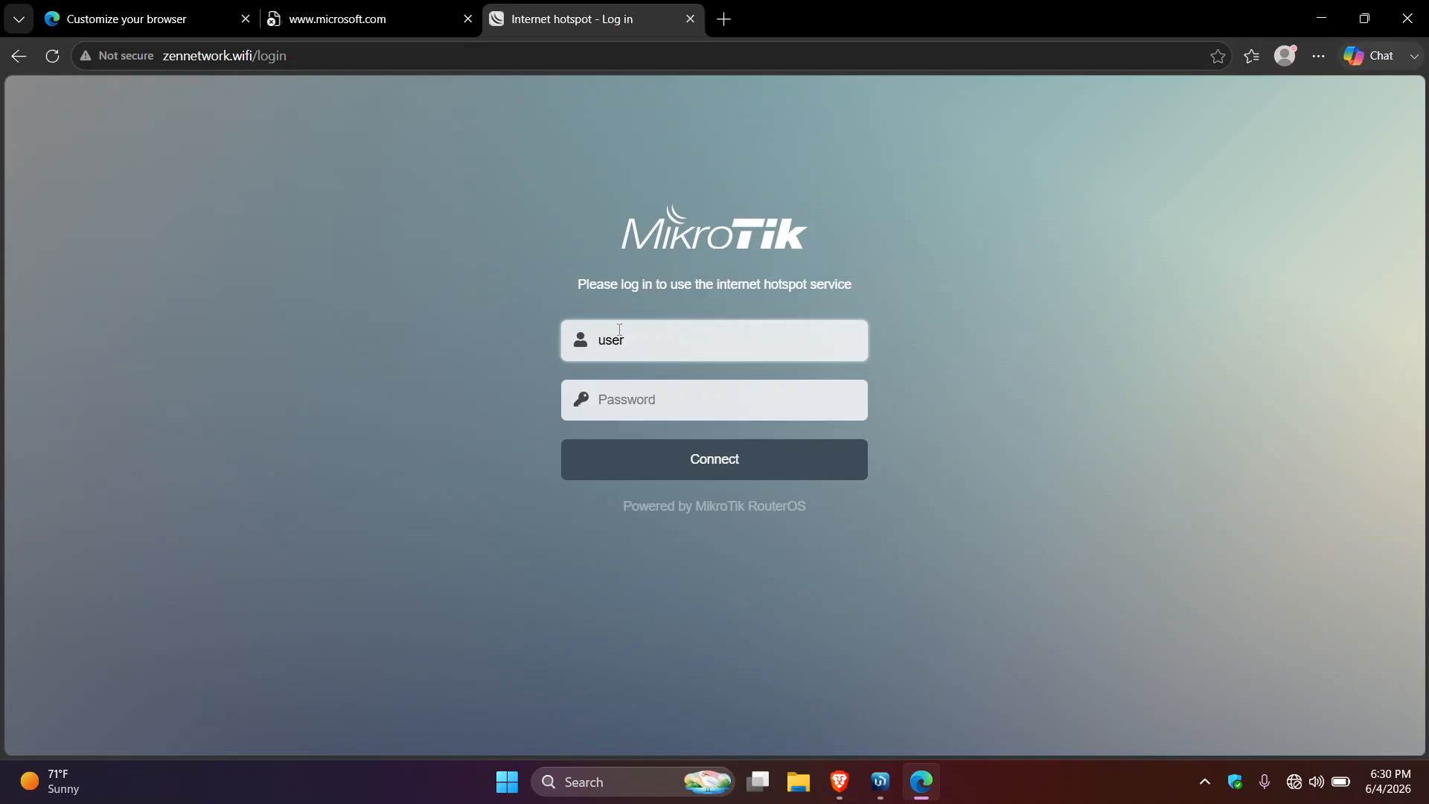
type("1")
left_click(696, 454)
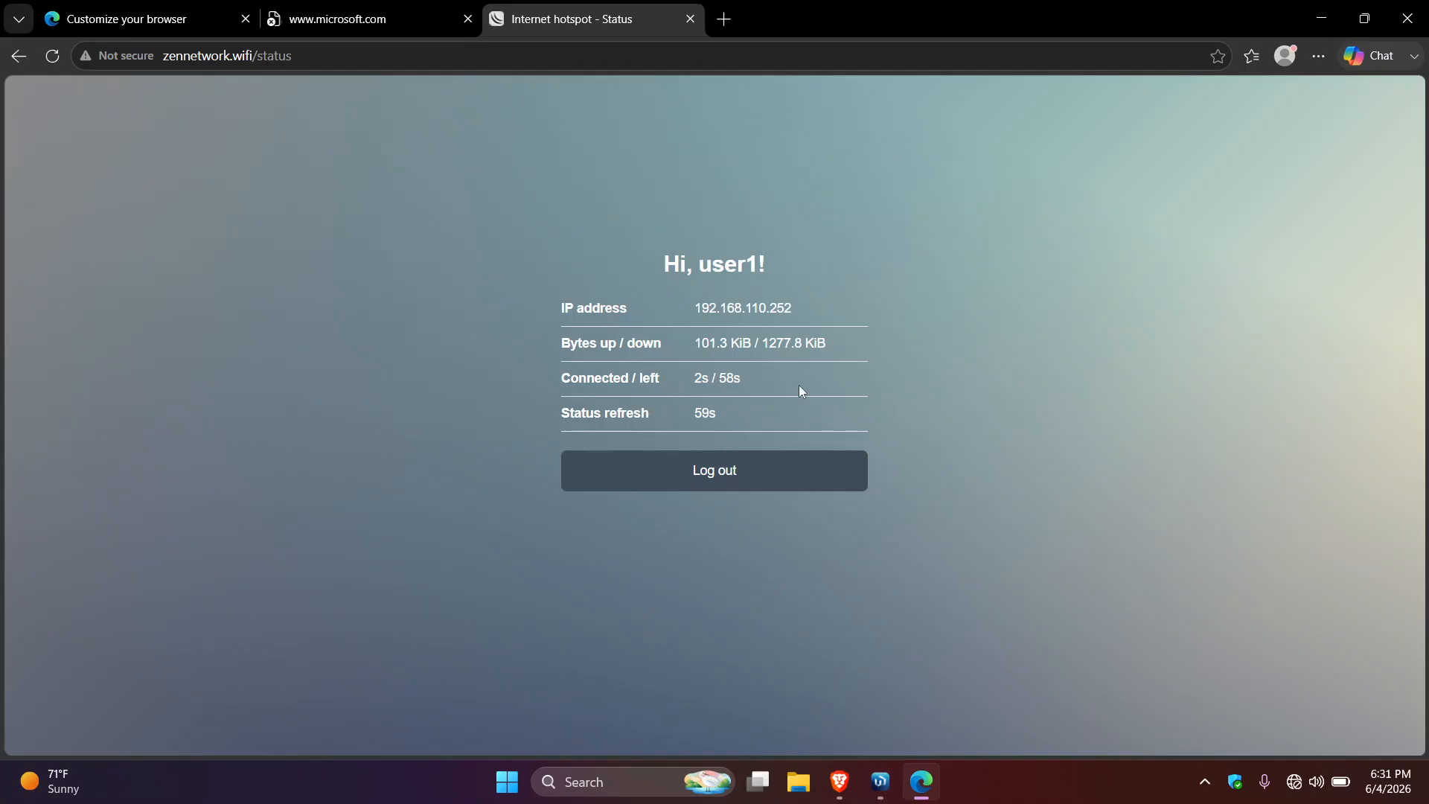
mouse_move(1295, 794)
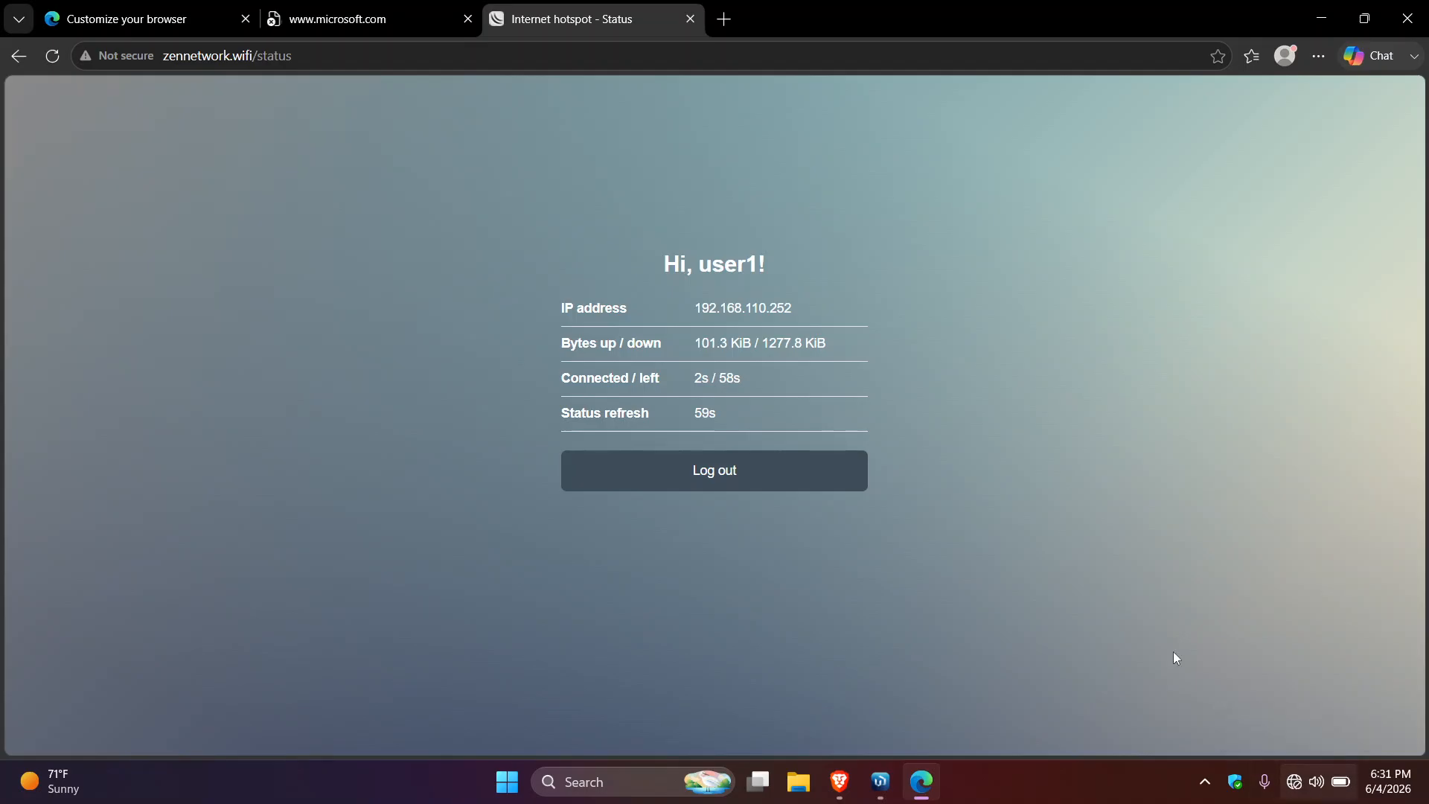
left_click(53, 56)
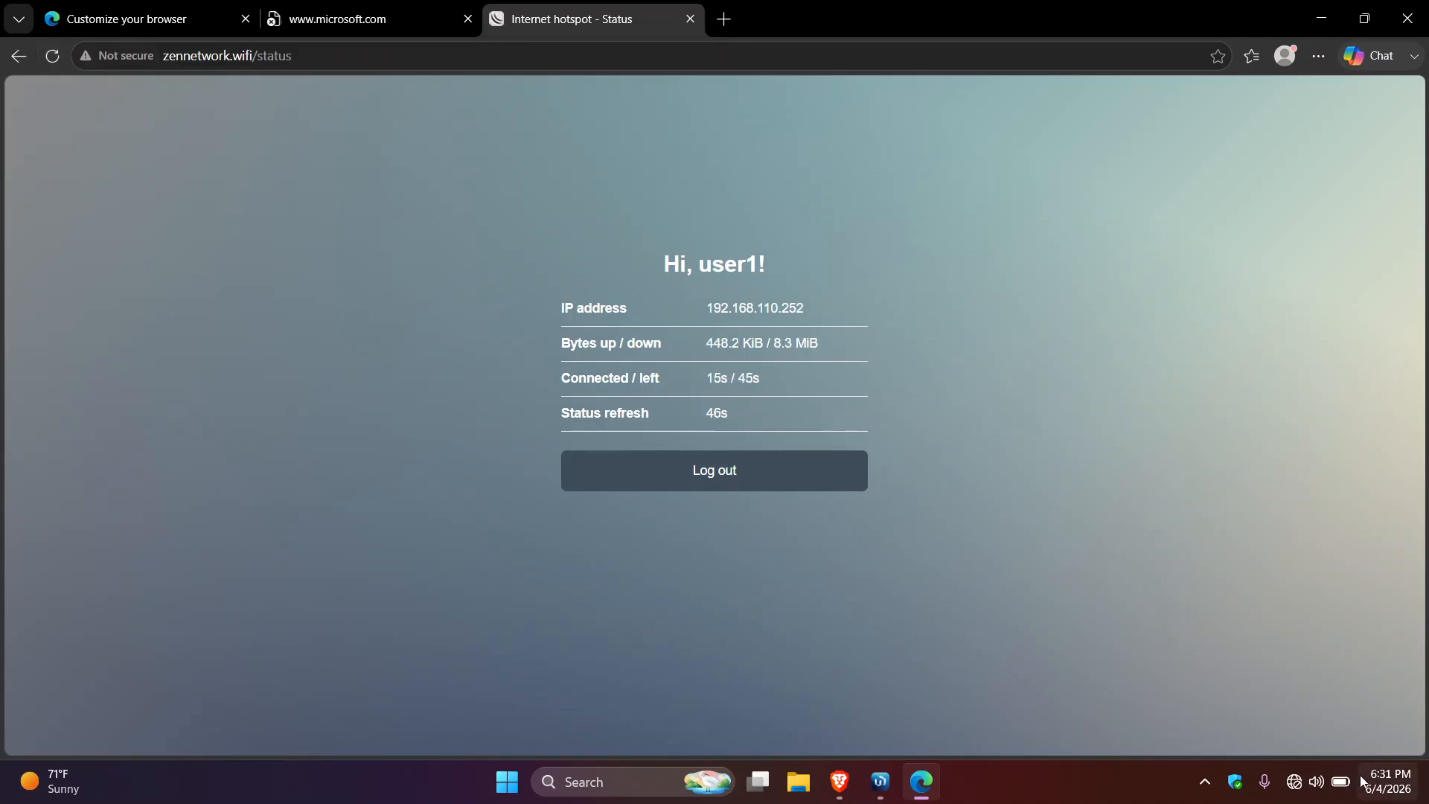
left_click(1295, 783)
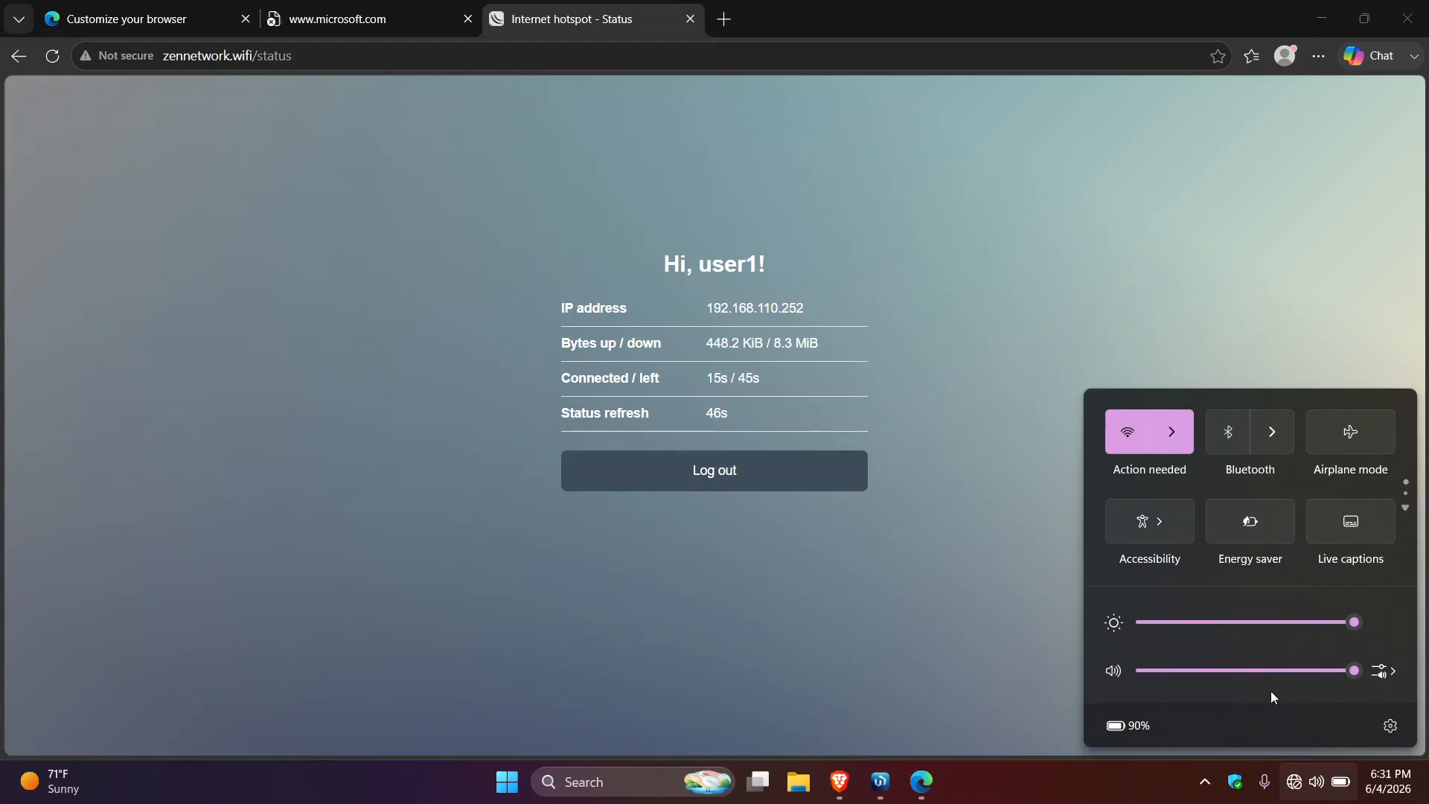
- Check the ZenNetwork Wi-Fi connection, load google.com in a new Edge tab, then return to Brave
left_click(1172, 428)
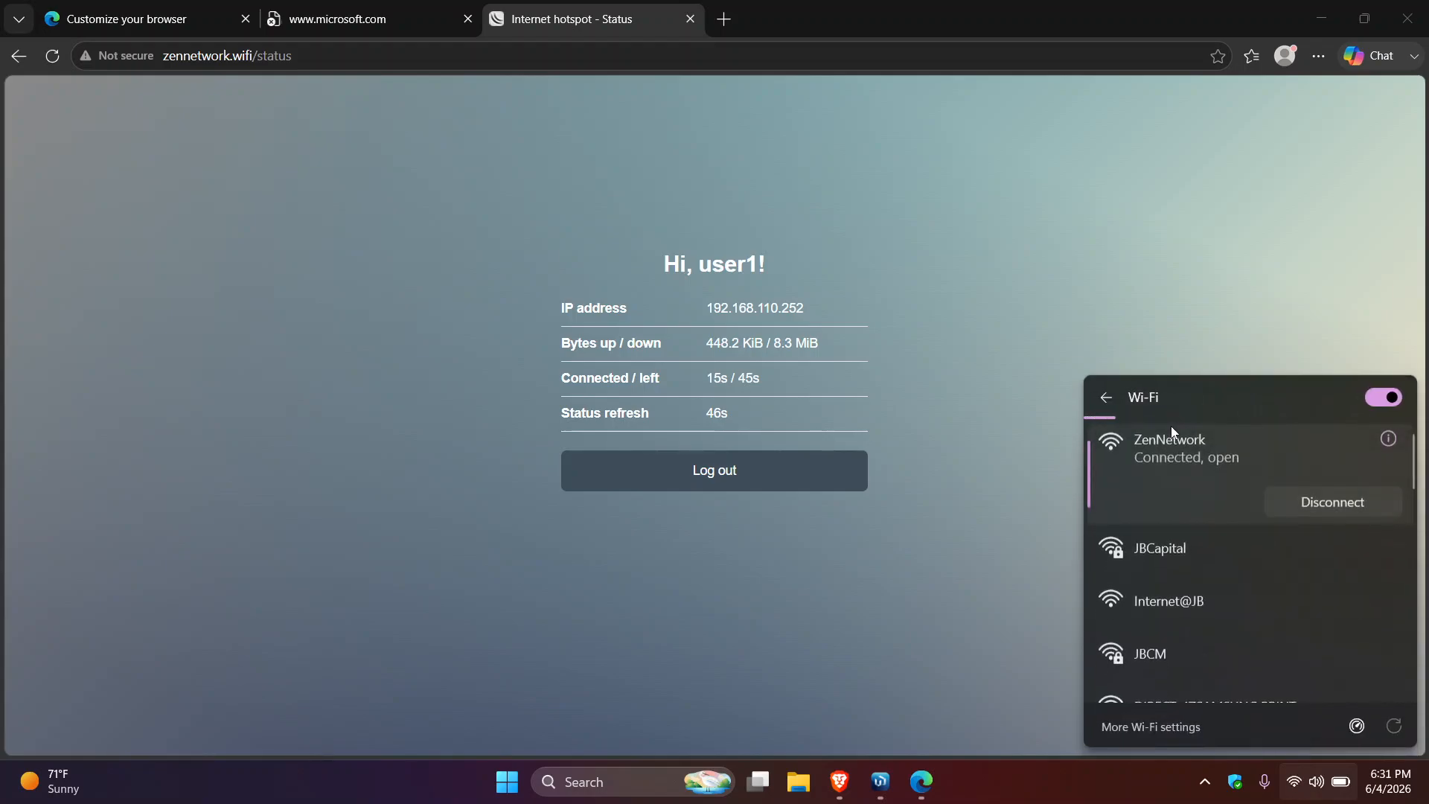
left_click(1014, 343)
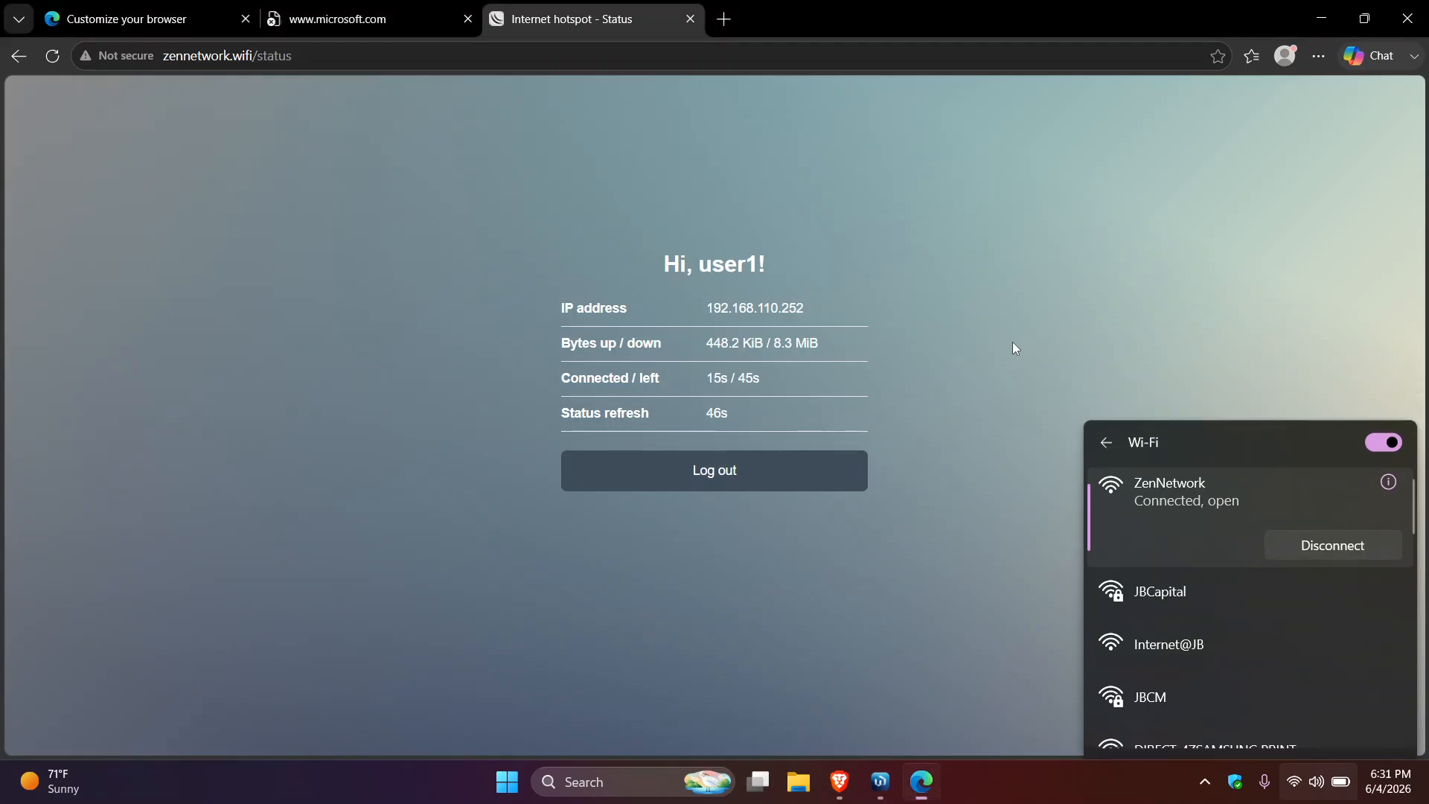
left_click(726, 20)
type("google.c")
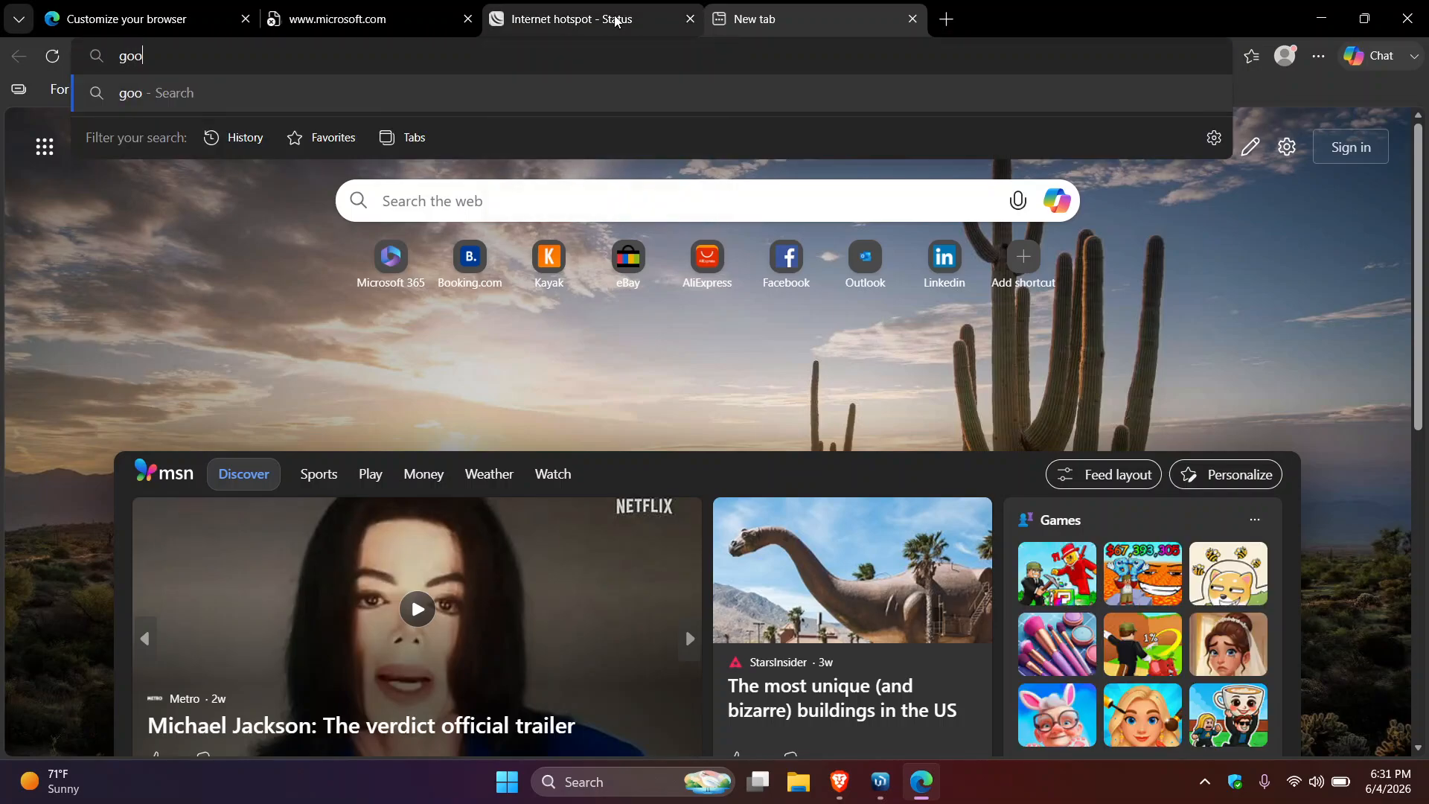
type("om")
key("Return")
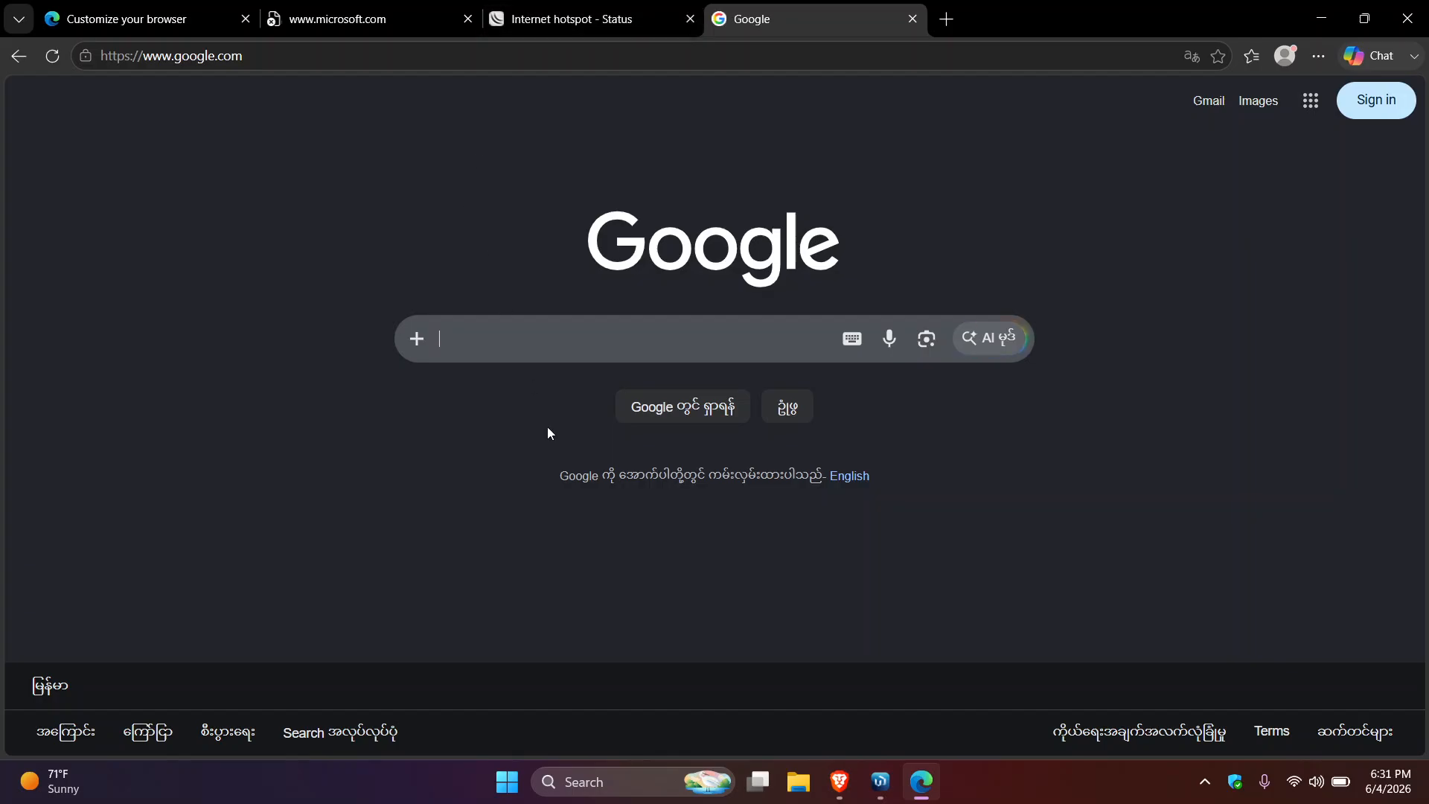
left_click(838, 782)
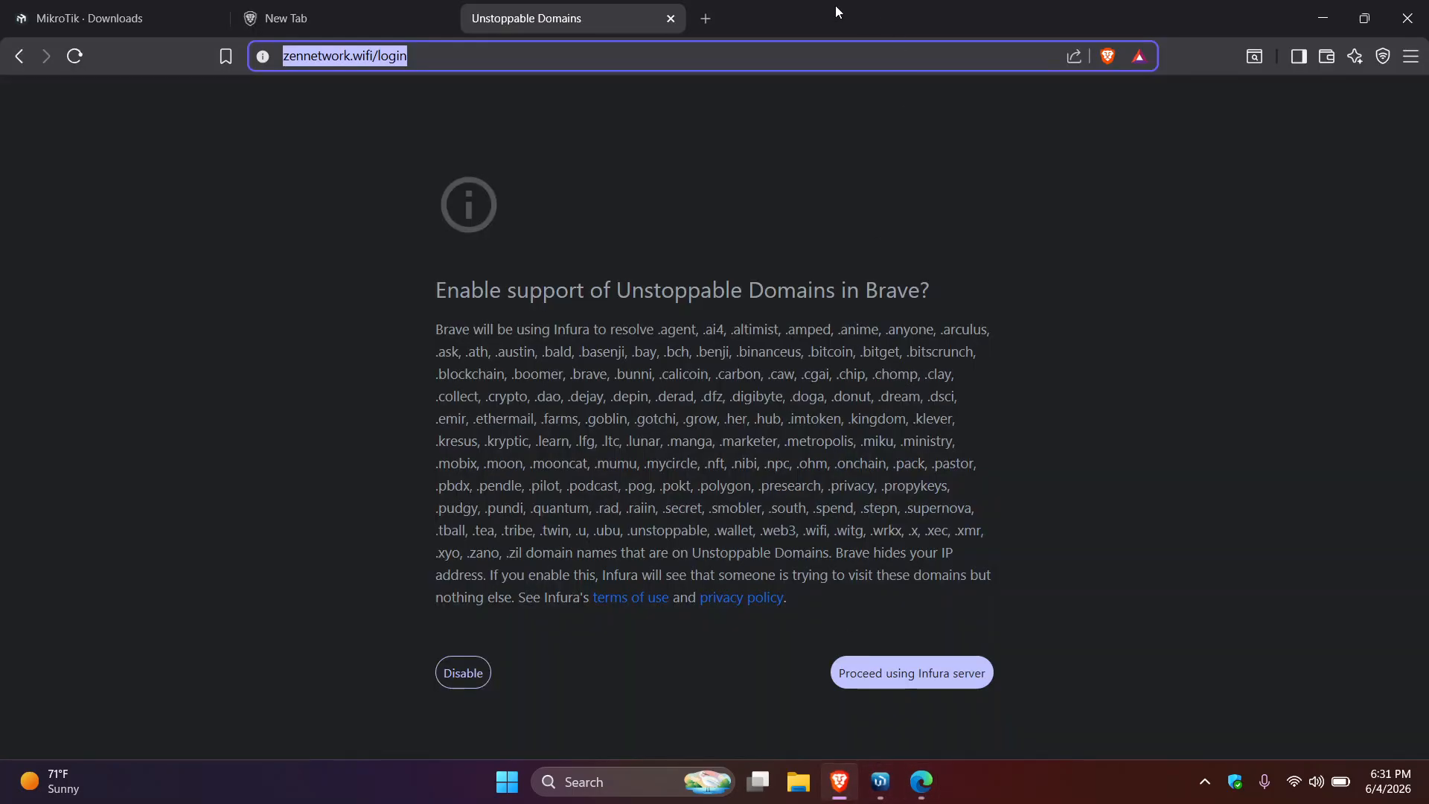
- Search for 'youtube' in a new Brave tab and open the YouTube website from the results
left_click(708, 21)
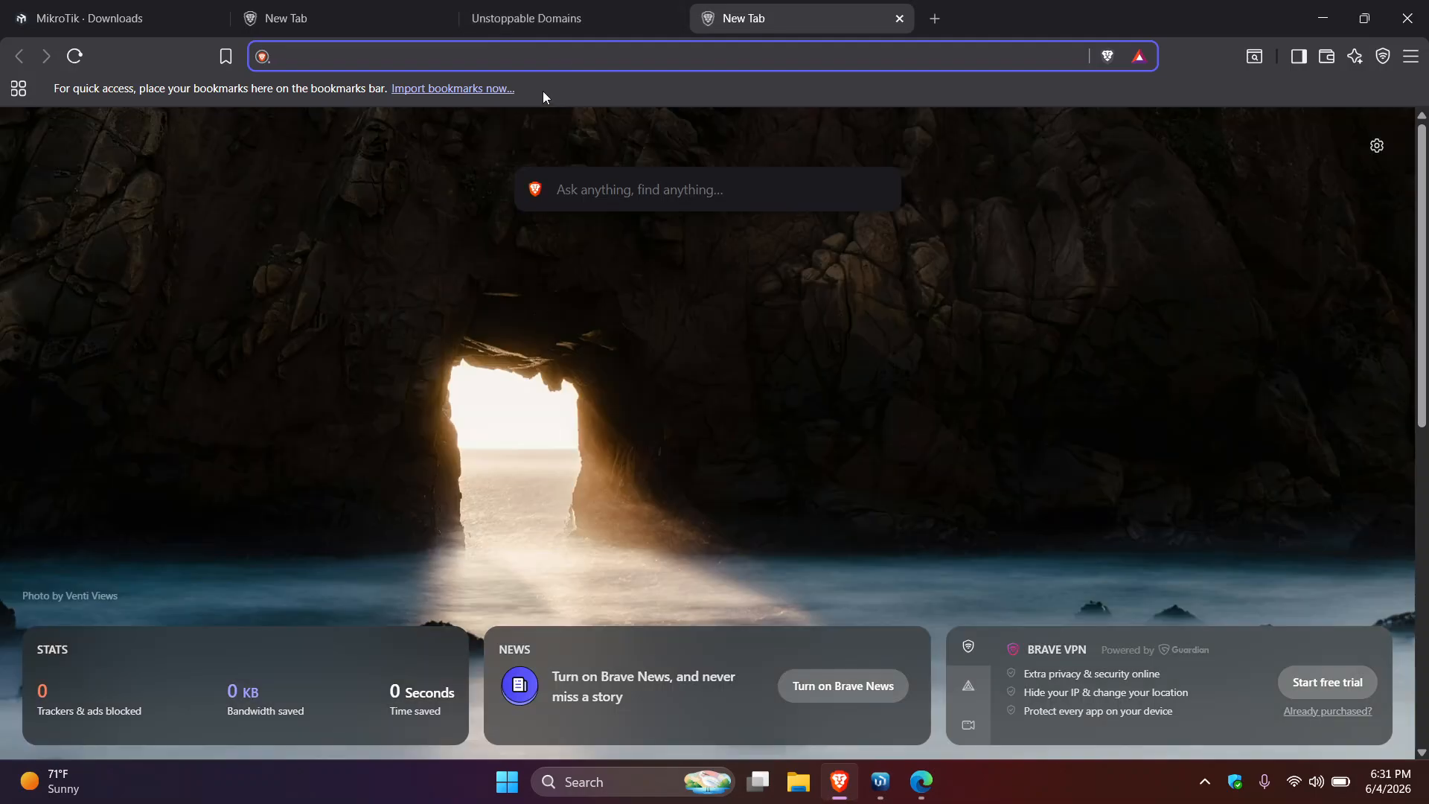
type("yo")
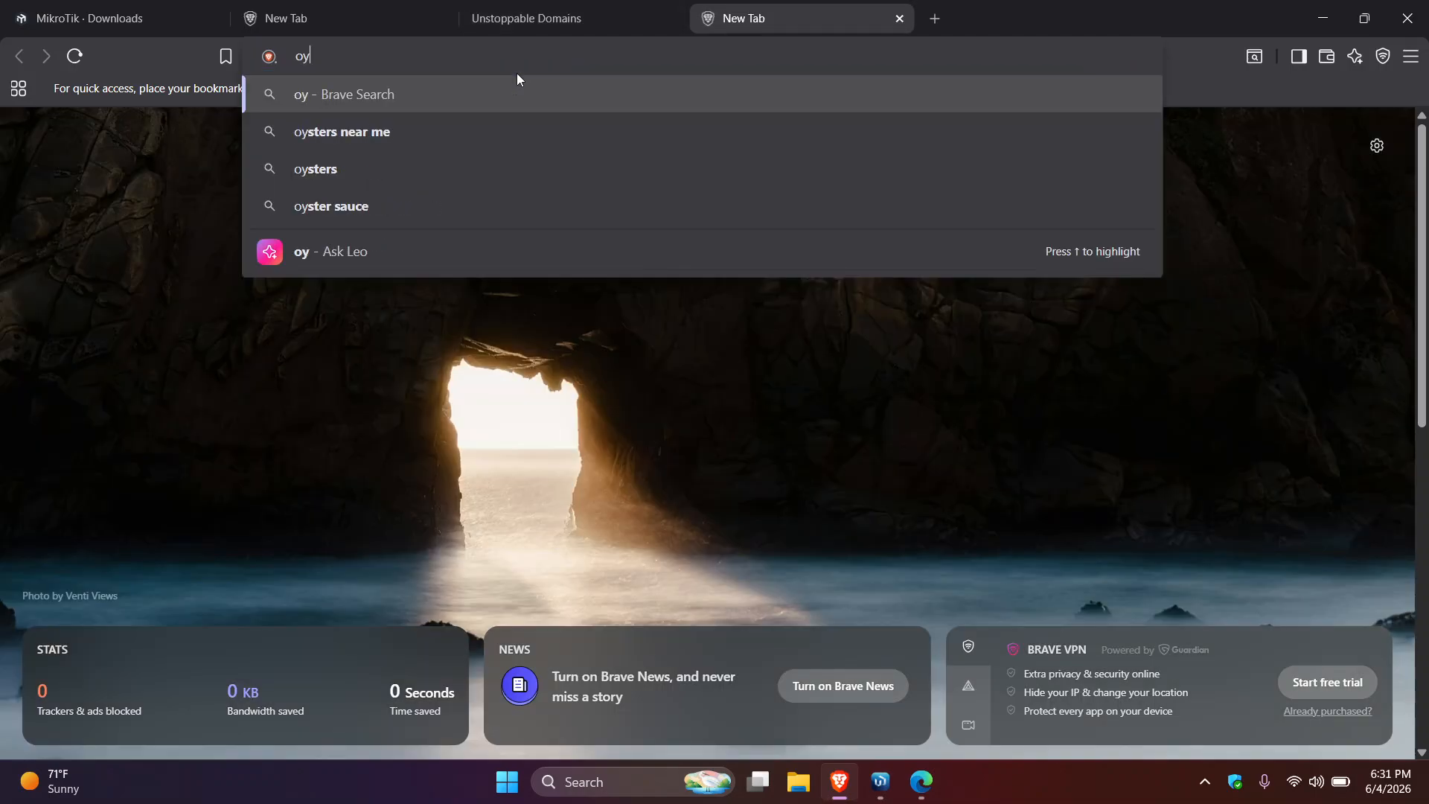
key("BackSpace")
key("BackSpace")
type("youteu")
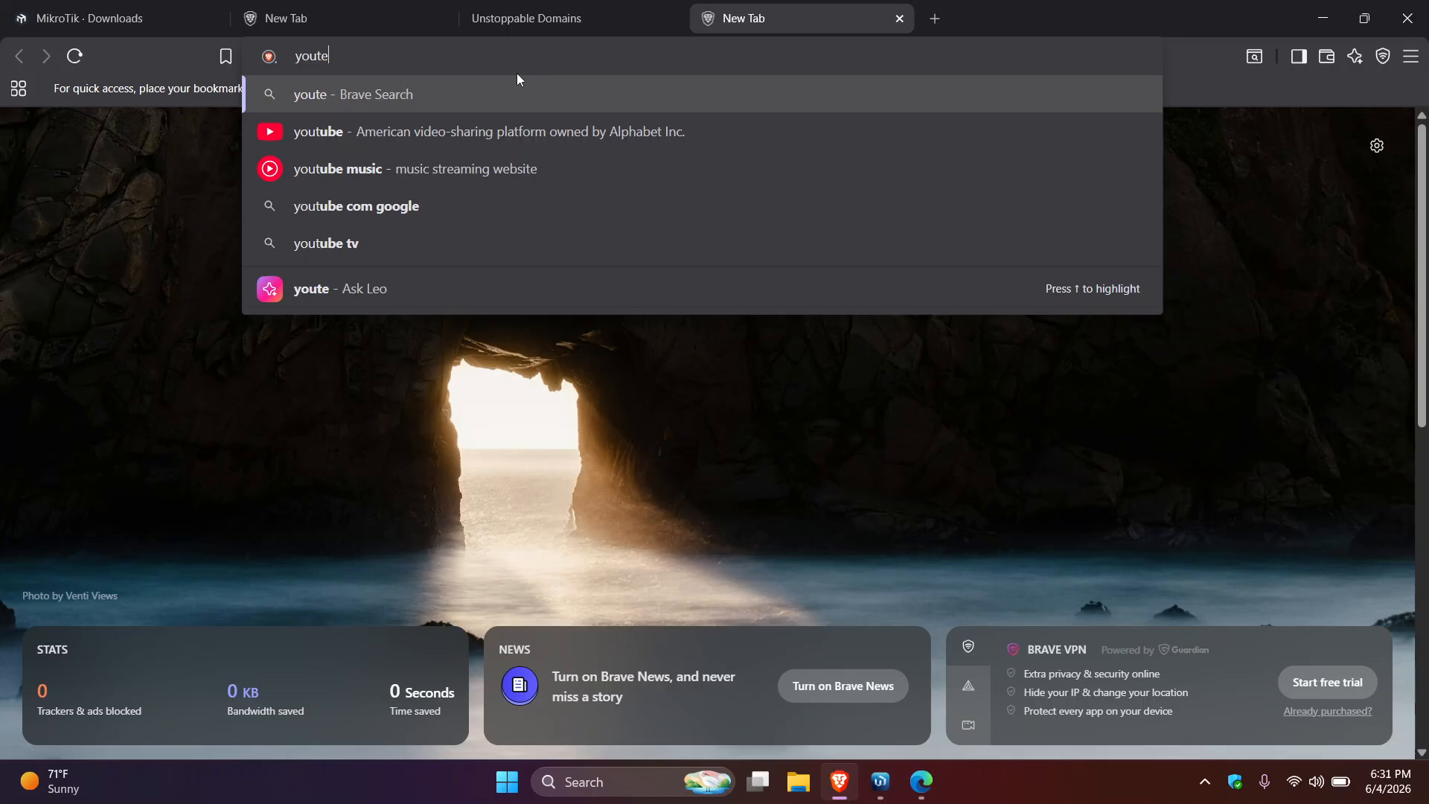
left_click(473, 131)
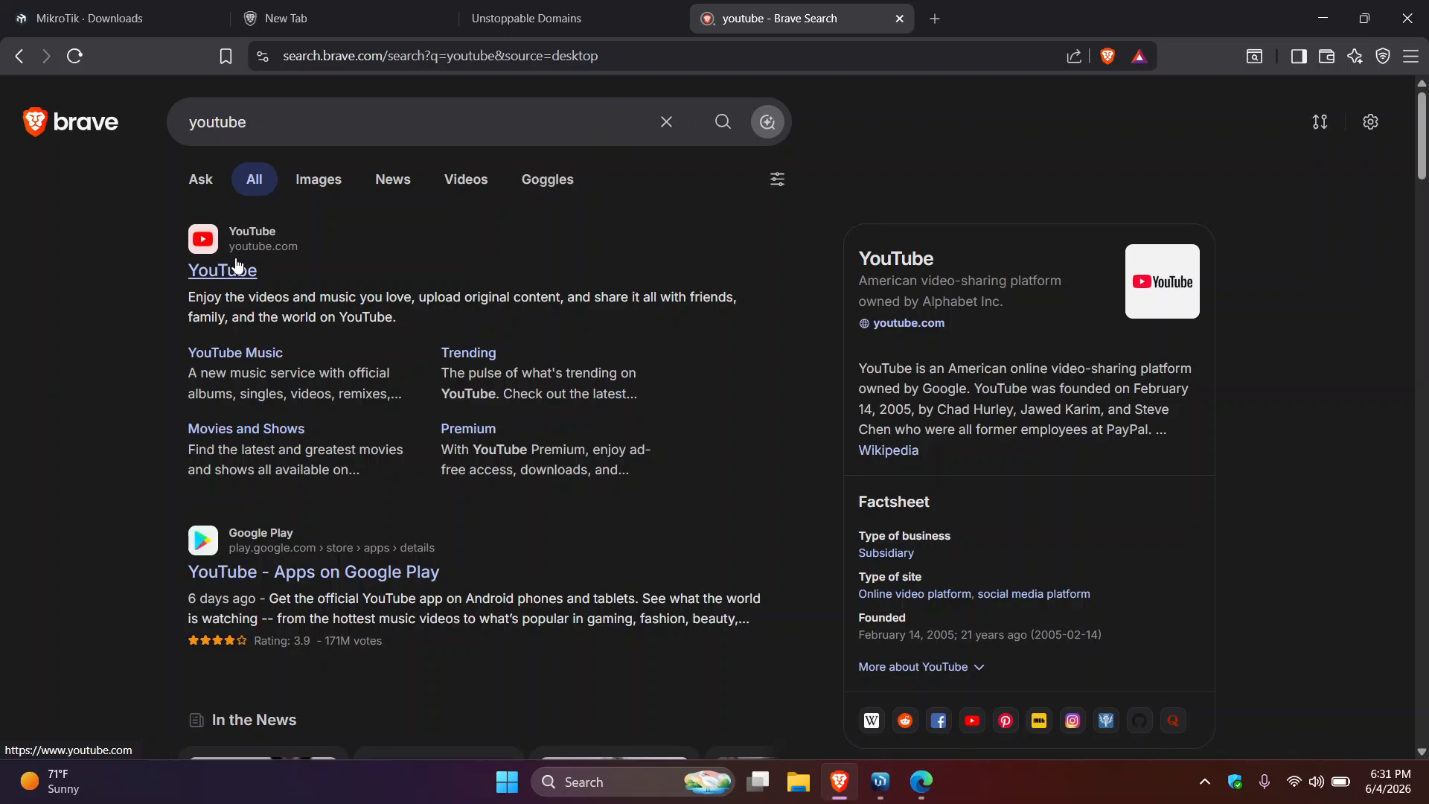
left_click(236, 270)
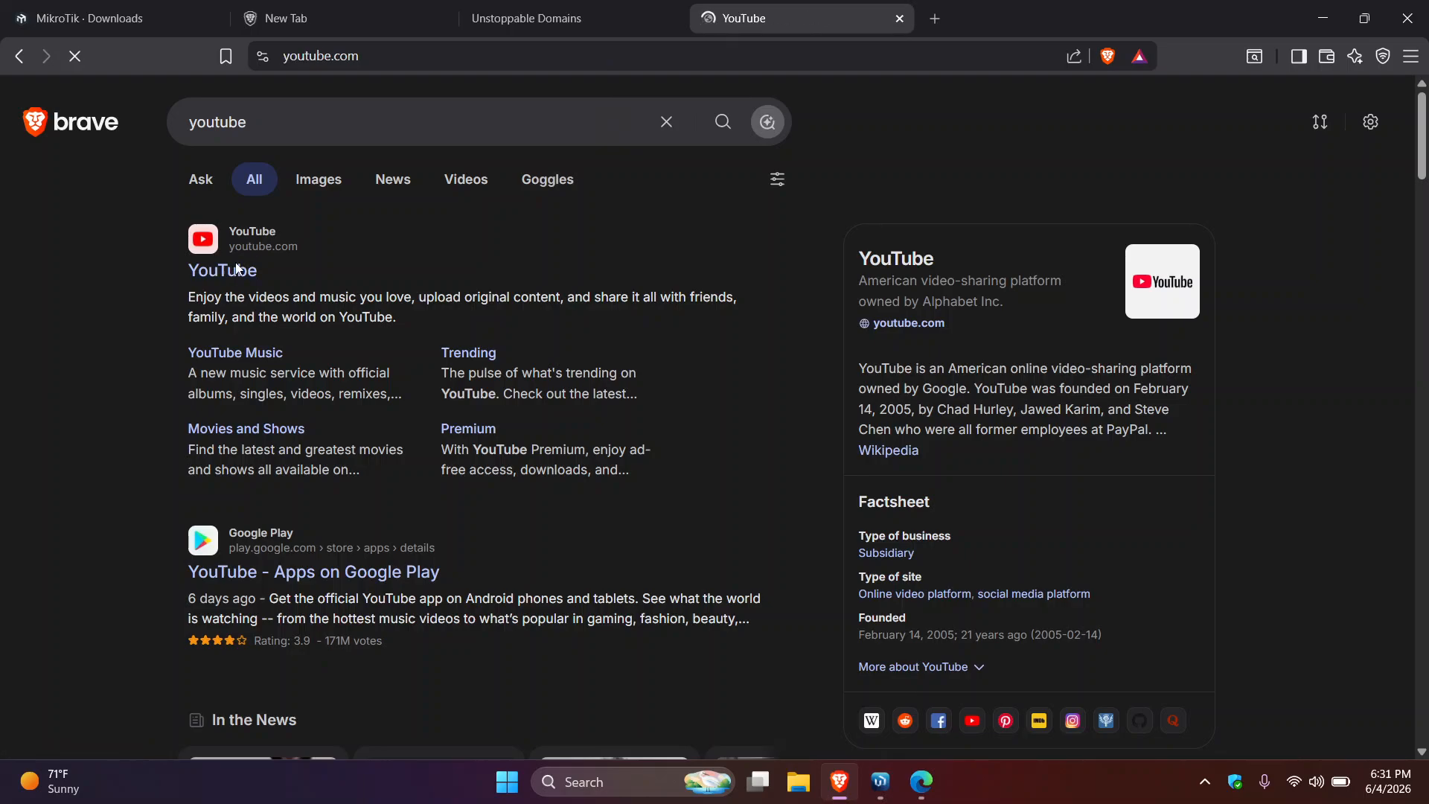